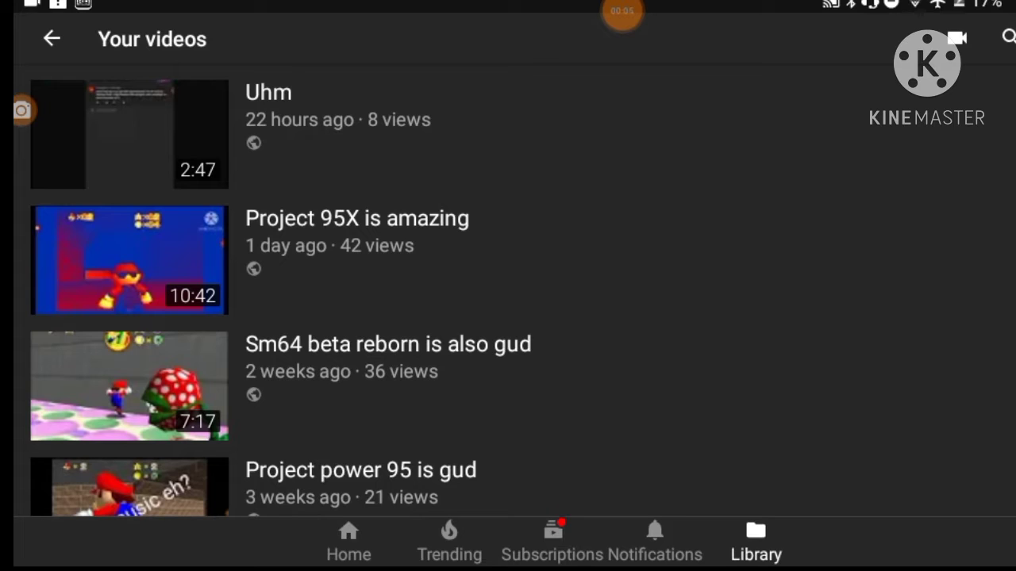
scroll(508, 285, down, 5)
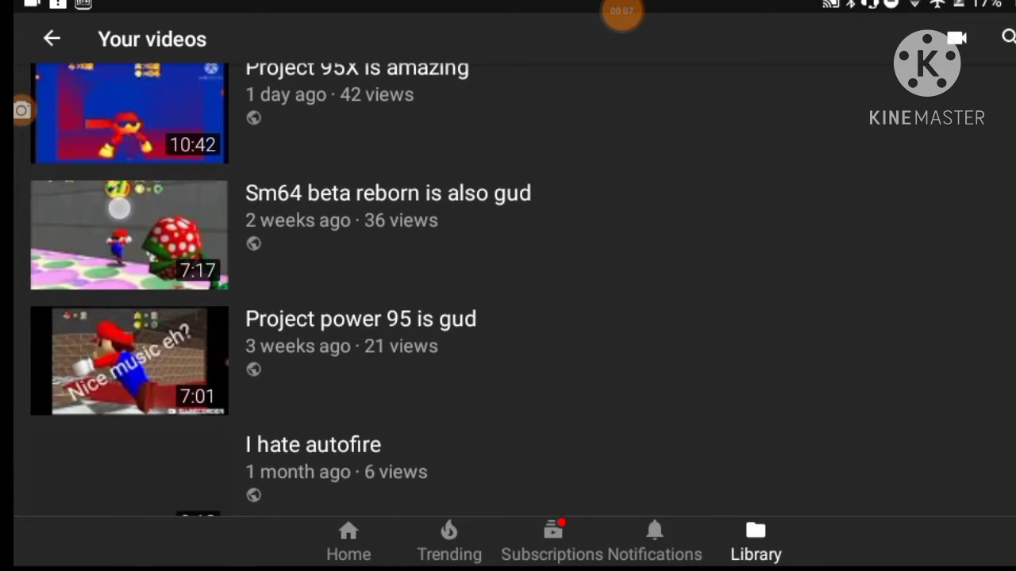
scroll(508, 238, up, 5)
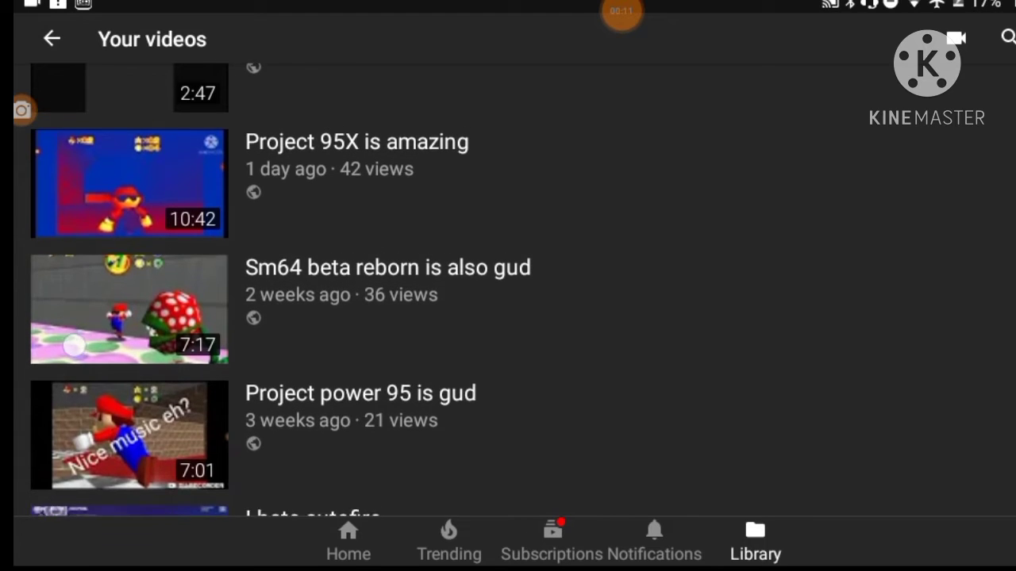
scroll(508, 286, up, 2)
scroll(507, 285, down, 4)
scroll(508, 285, down, 5)
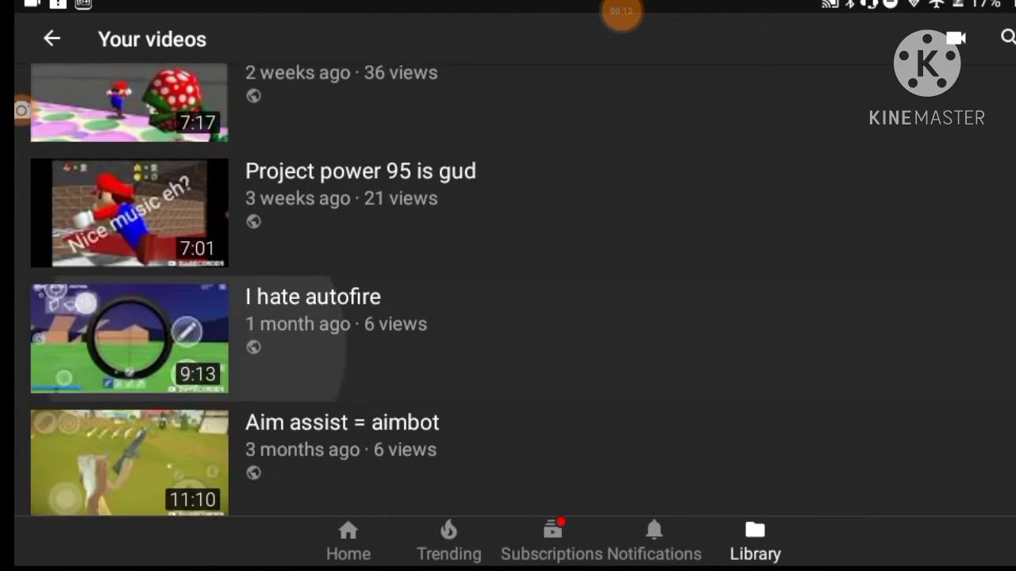
scroll(507, 286, down, 7)
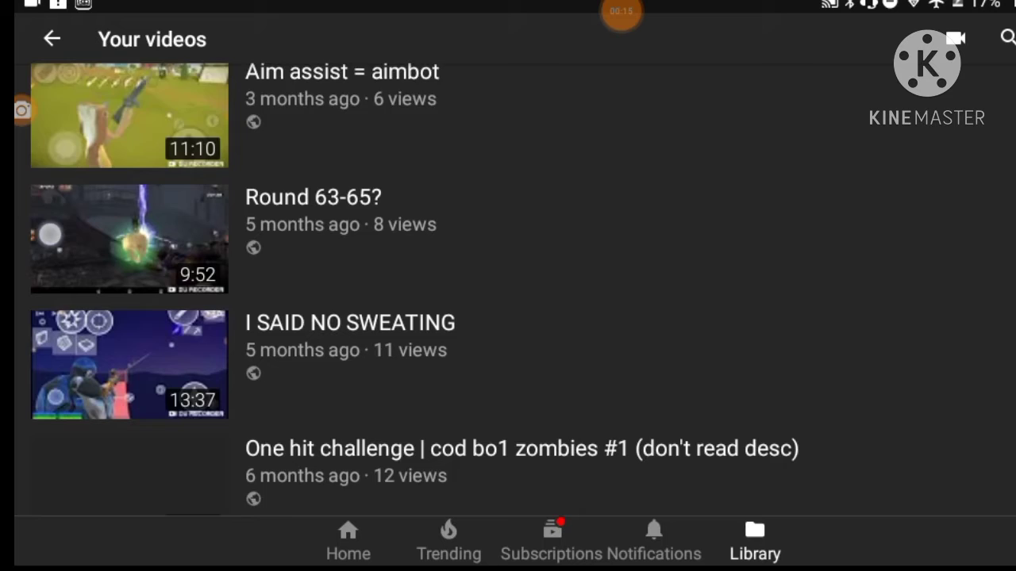
scroll(508, 285, down, 4)
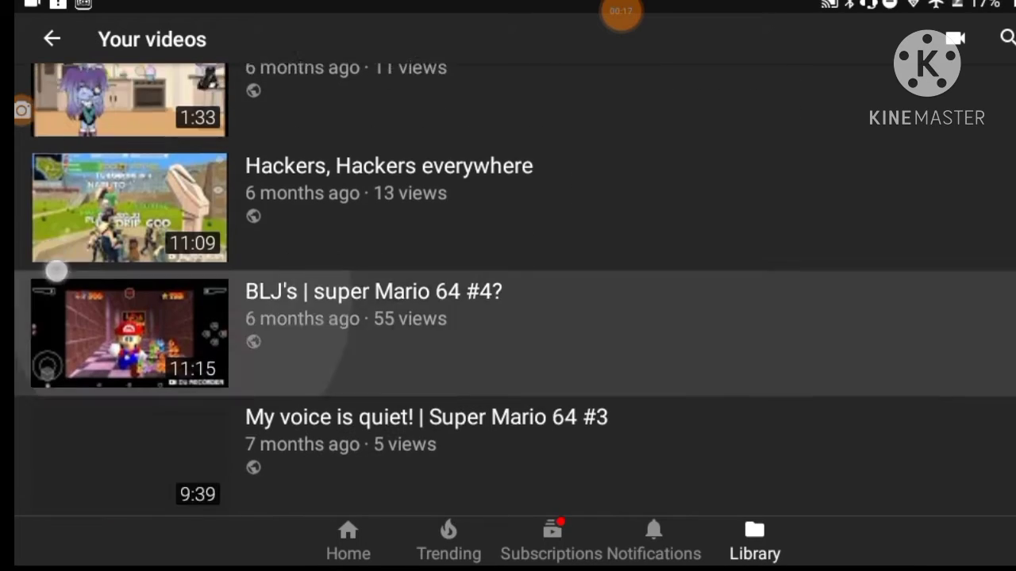
scroll(508, 286, down, 4)
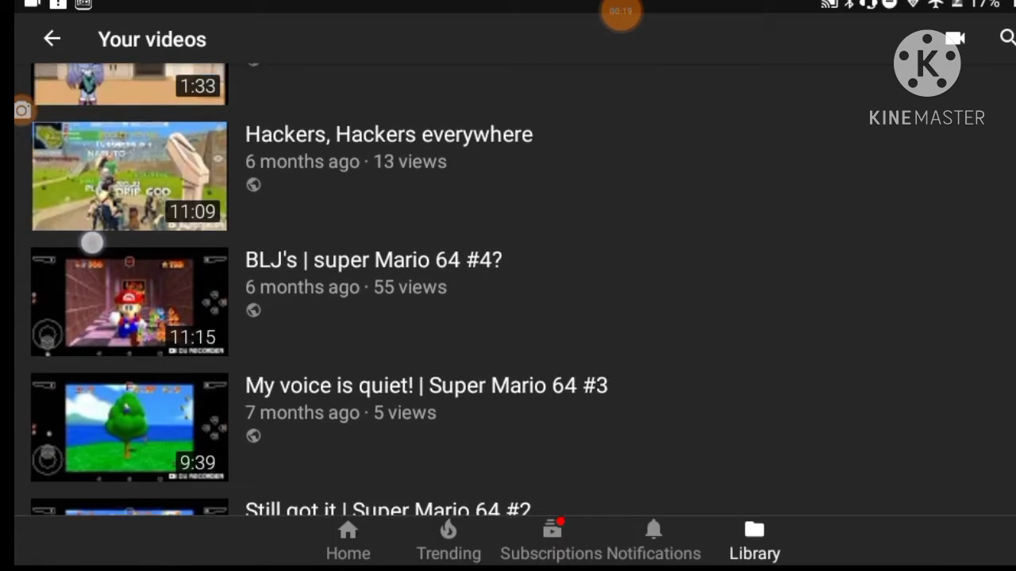
scroll(508, 286, down, 5)
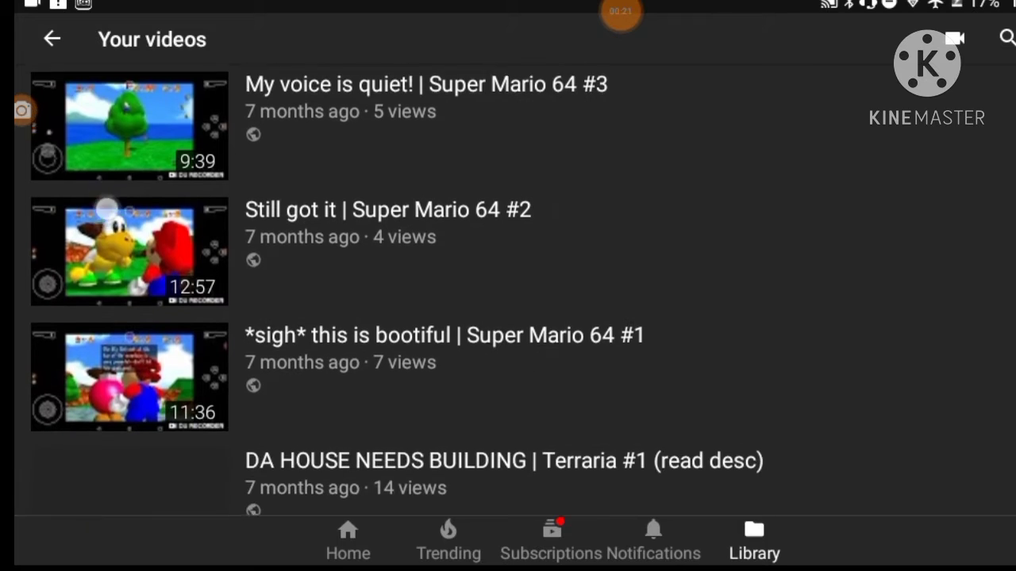
scroll(508, 285, down, 3)
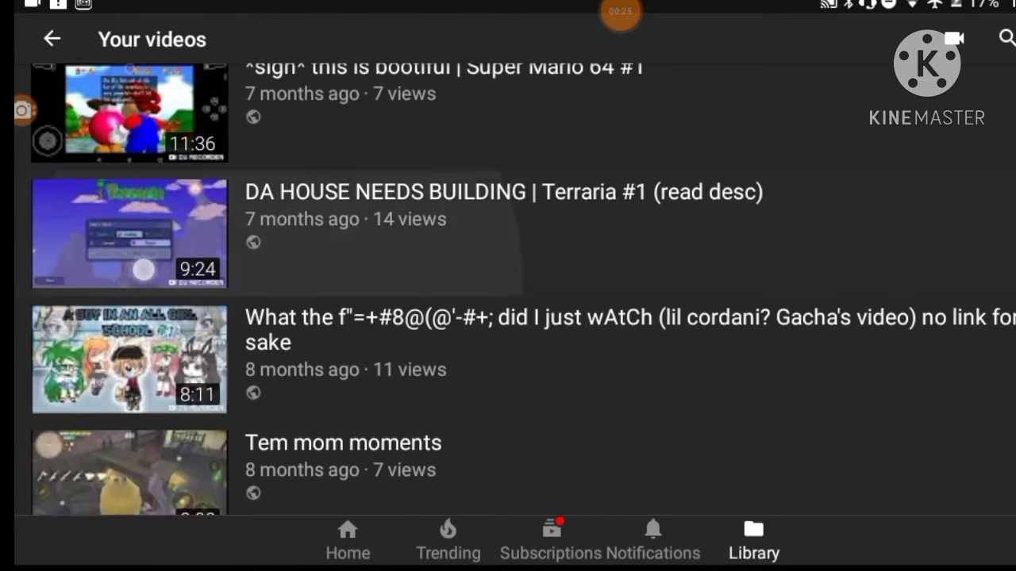
scroll(508, 285, down, 3)
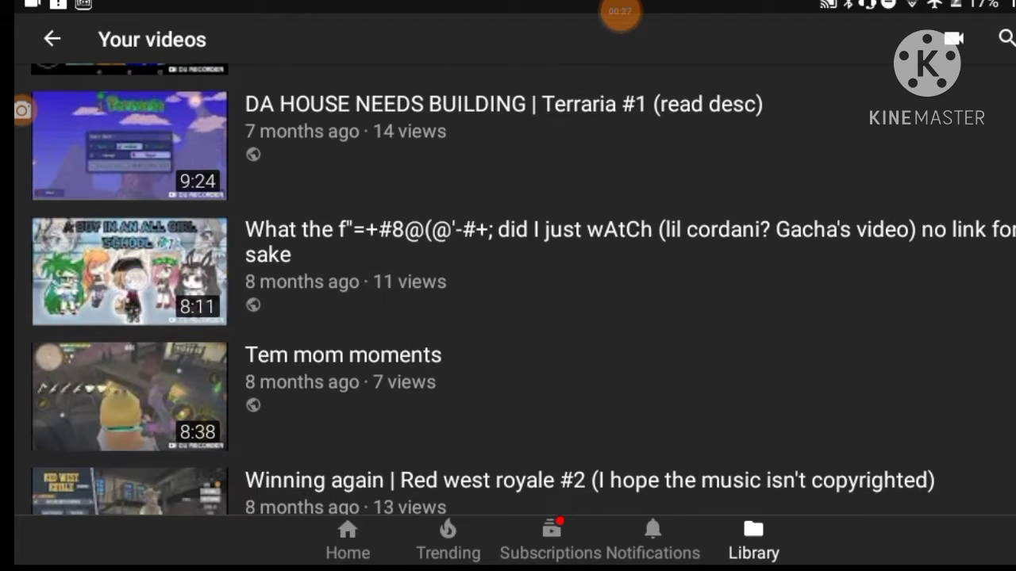
scroll(508, 285, down, 3)
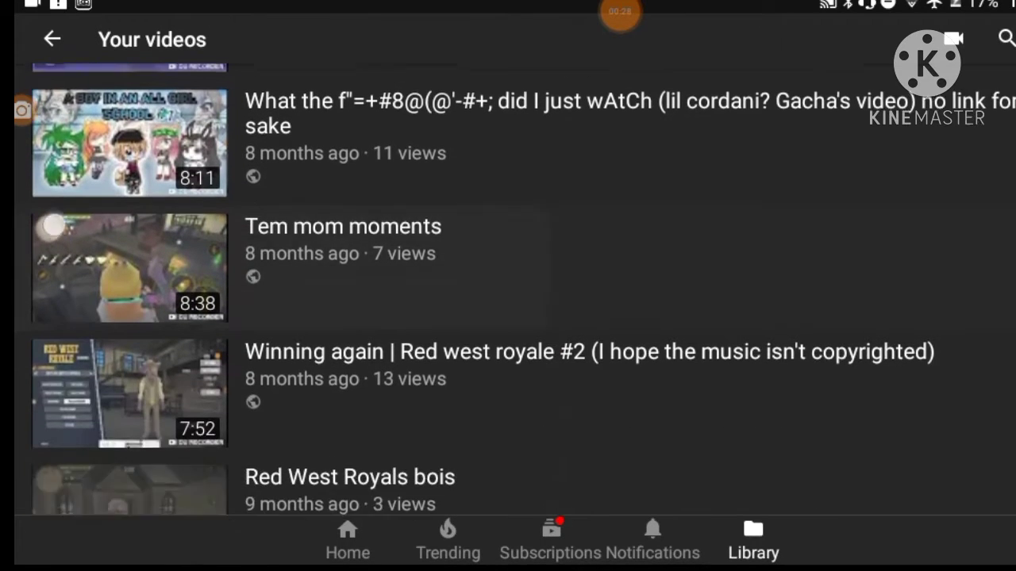
scroll(508, 285, up, 1)
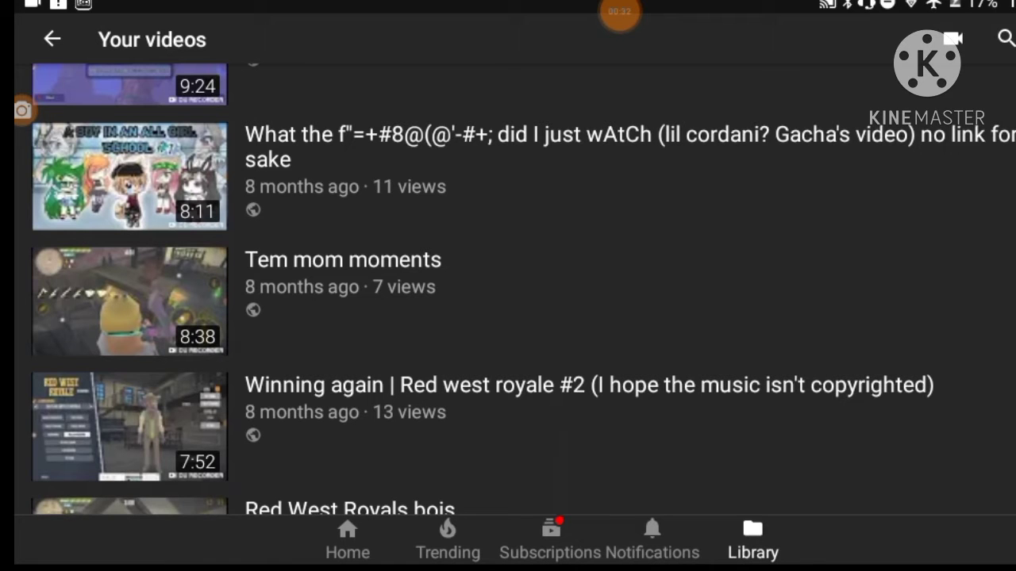
scroll(508, 286, down, 8)
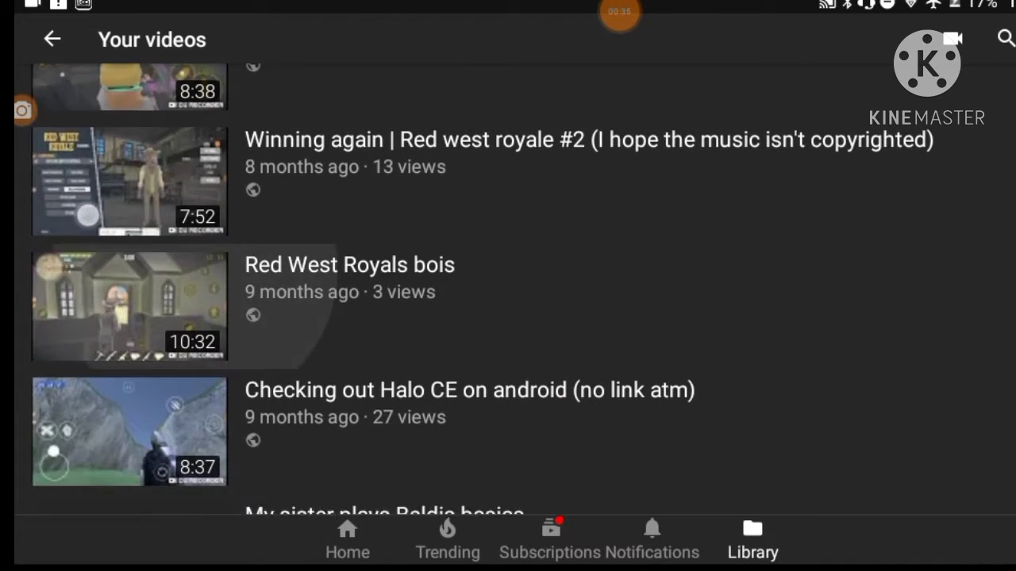
scroll(507, 286, down, 6)
scroll(508, 286, up, 3)
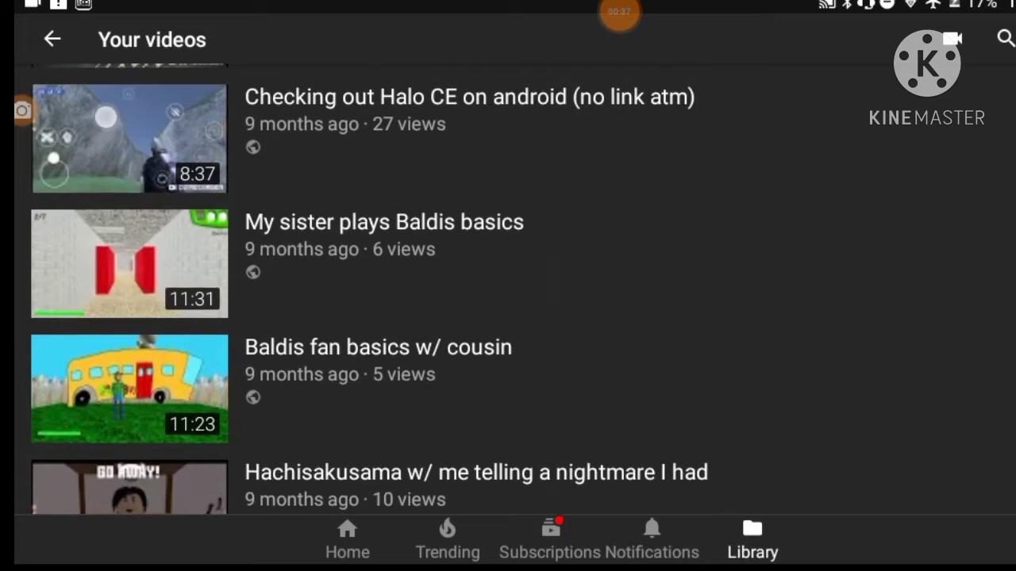
scroll(508, 285, down, 2)
scroll(508, 285, down, 2)
scroll(508, 286, down, 2)
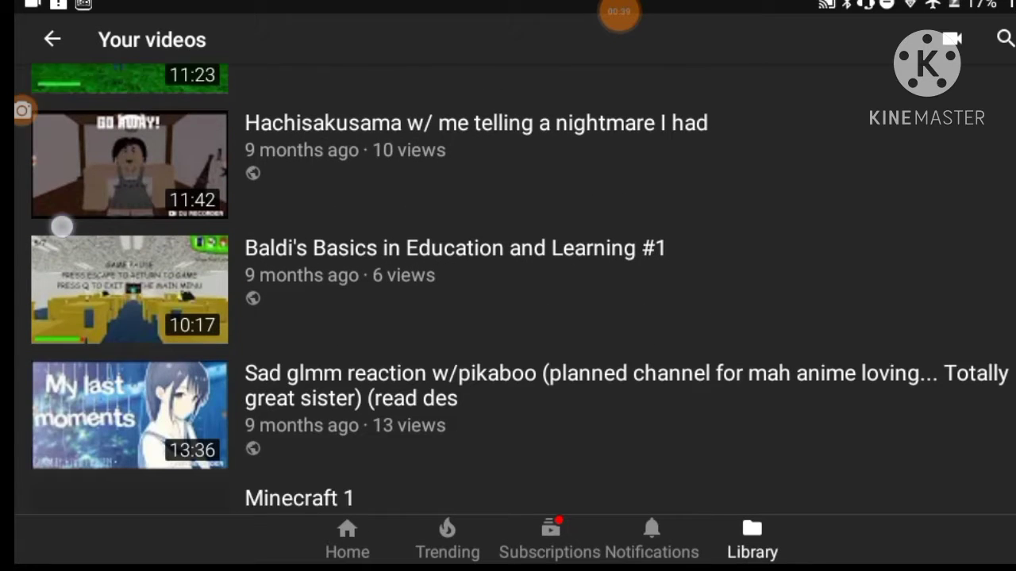
scroll(508, 285, down, 1)
scroll(508, 286, down, 2)
scroll(507, 285, down, 2)
scroll(508, 286, down, 1)
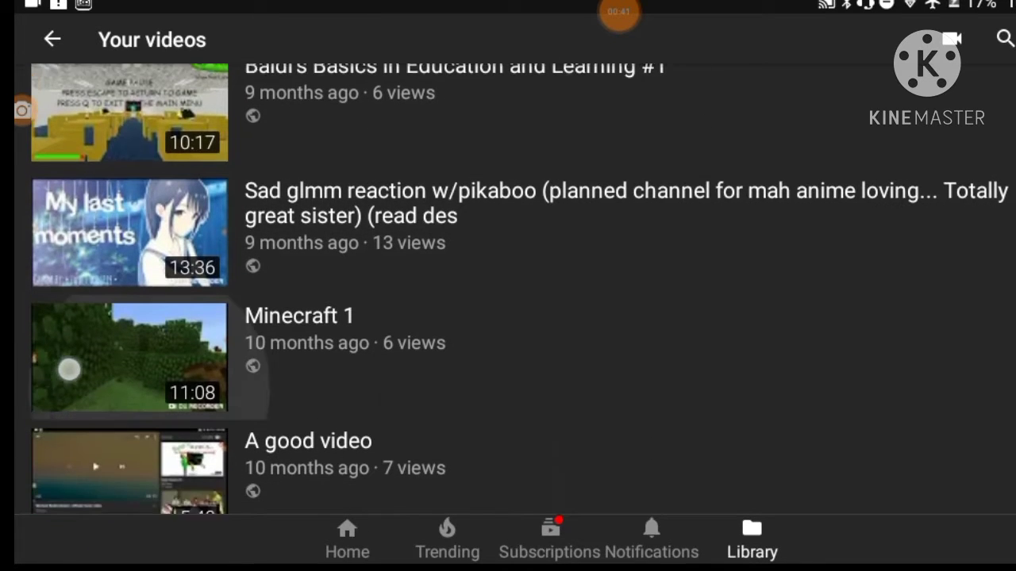
scroll(508, 286, down, 1)
scroll(508, 286, down, 1)
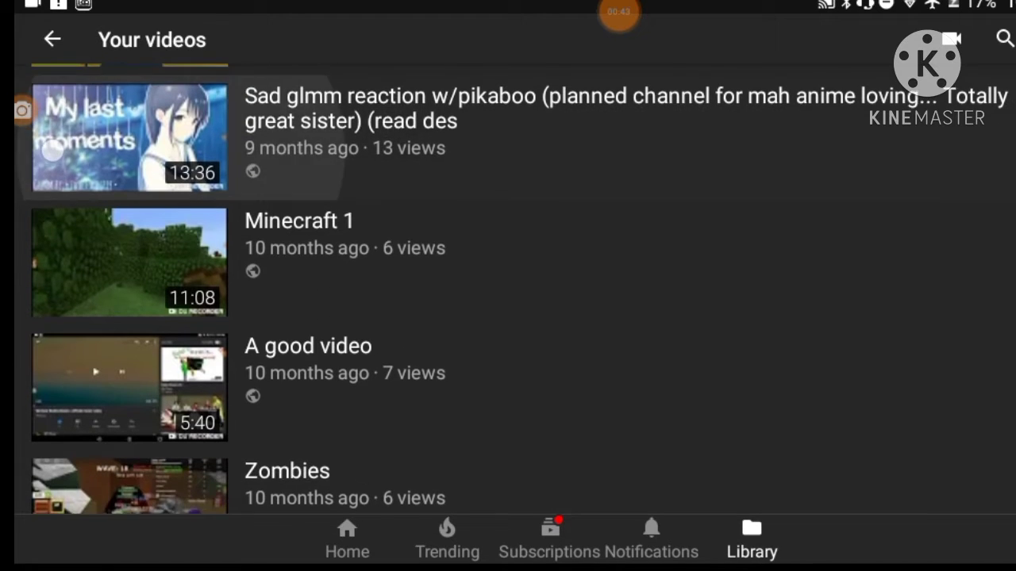
scroll(507, 286, down, 2)
scroll(508, 286, down, 1)
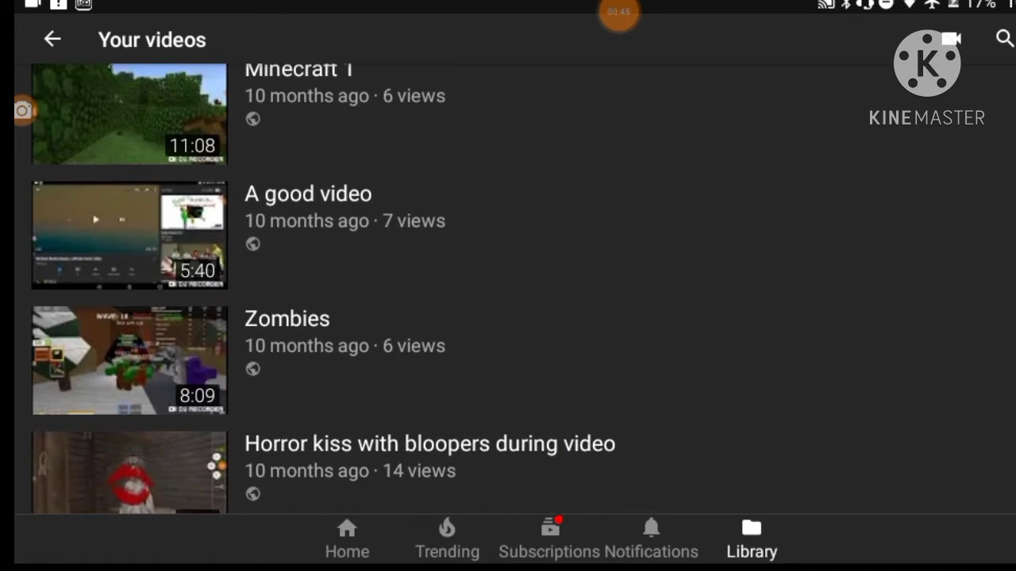
scroll(508, 286, down, 1)
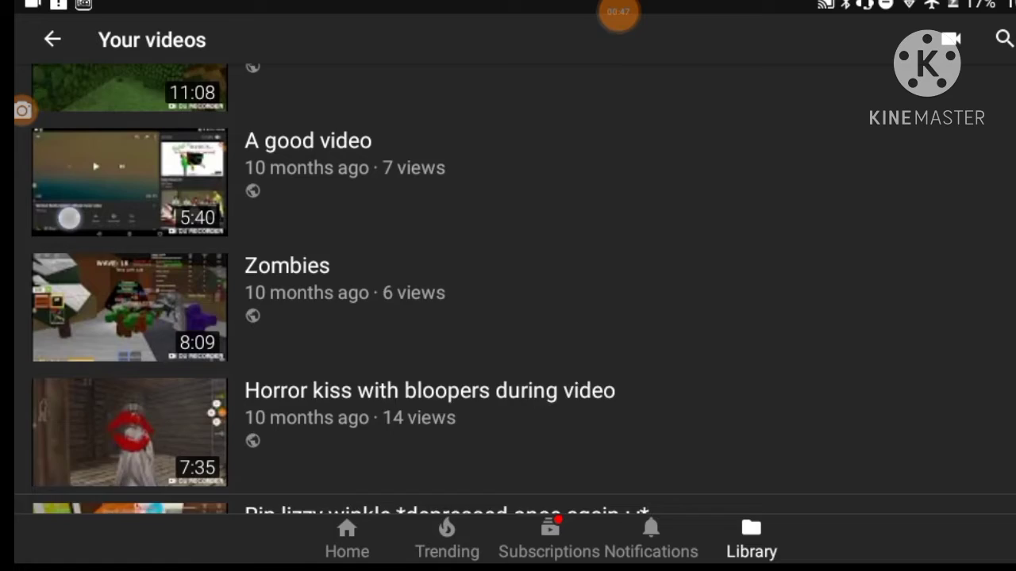
scroll(508, 285, down, 1)
scroll(508, 286, down, 1)
scroll(508, 286, down, 1)
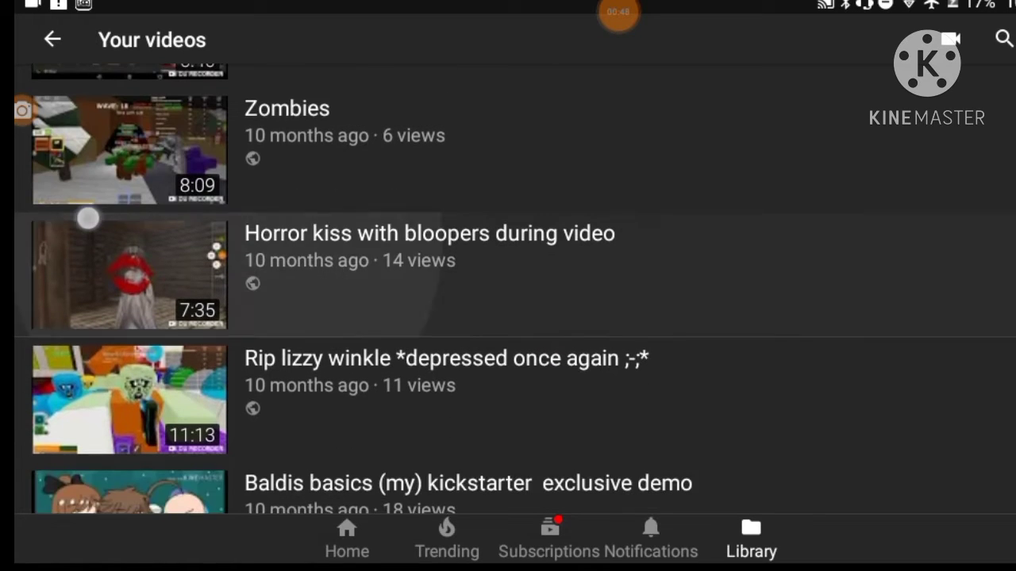
scroll(508, 285, down, 1)
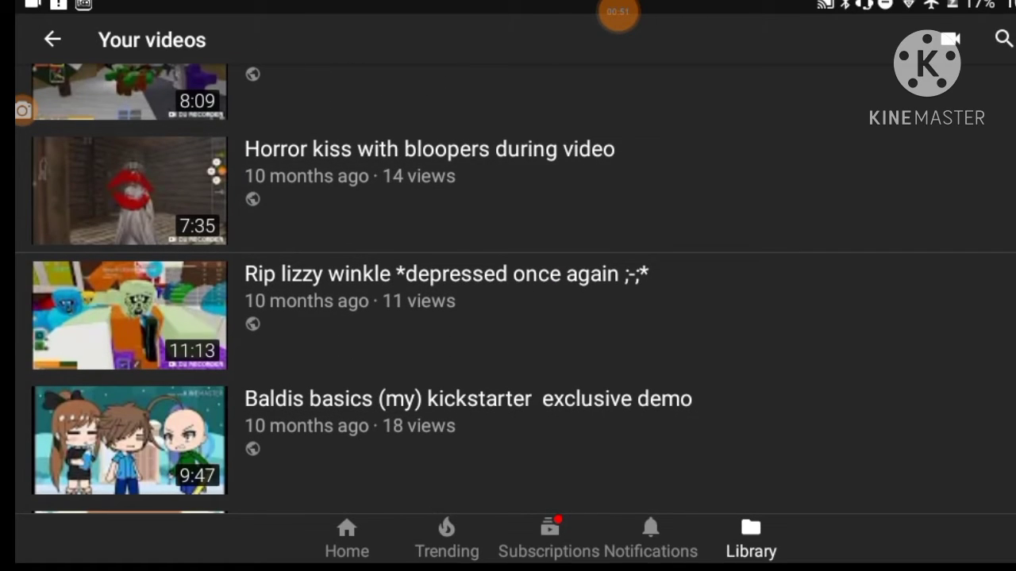
scroll(507, 286, down, 2)
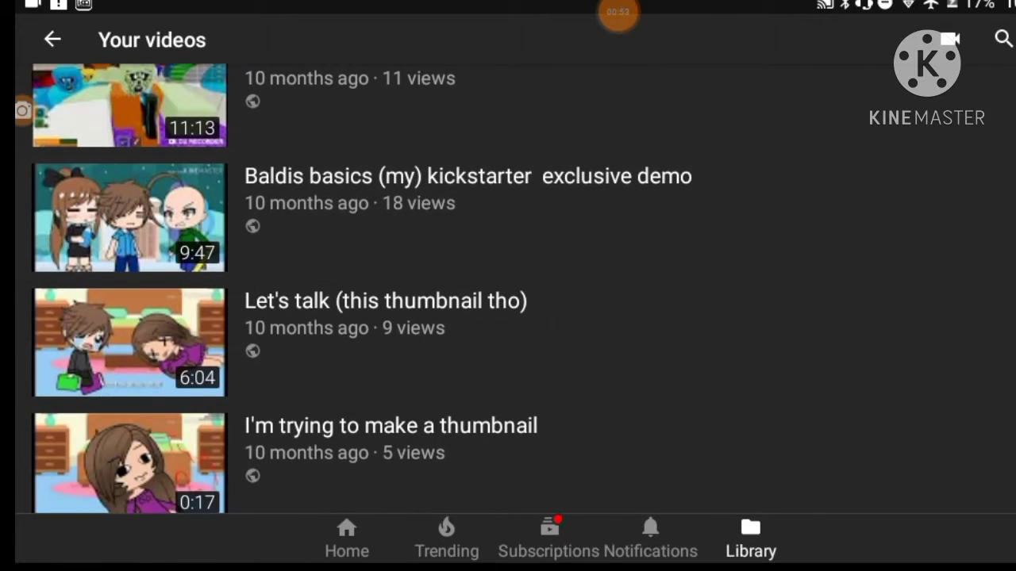
scroll(508, 285, down, 1)
scroll(508, 286, down, 1)
scroll(508, 286, down, 1)
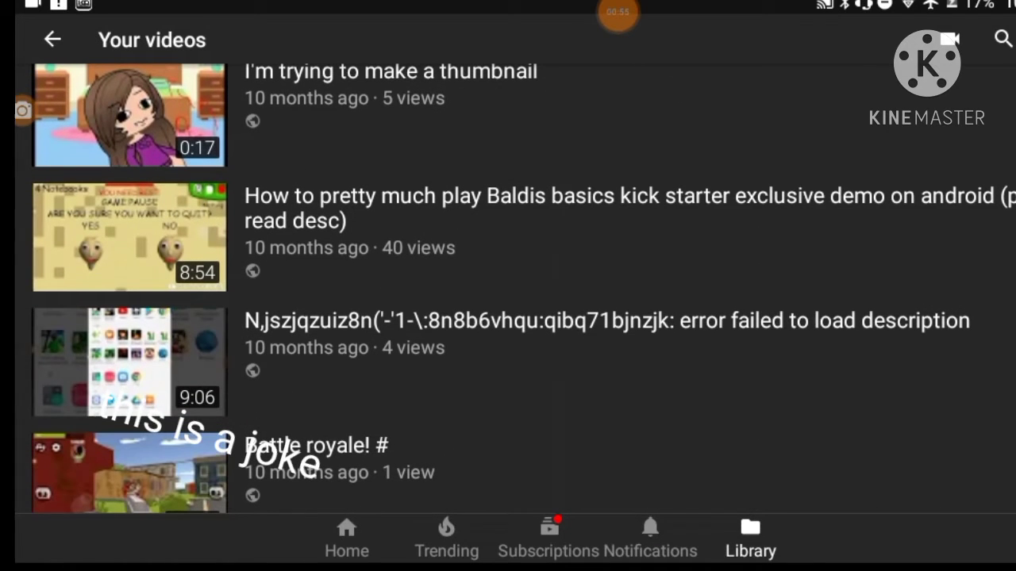
scroll(508, 285, down, 1)
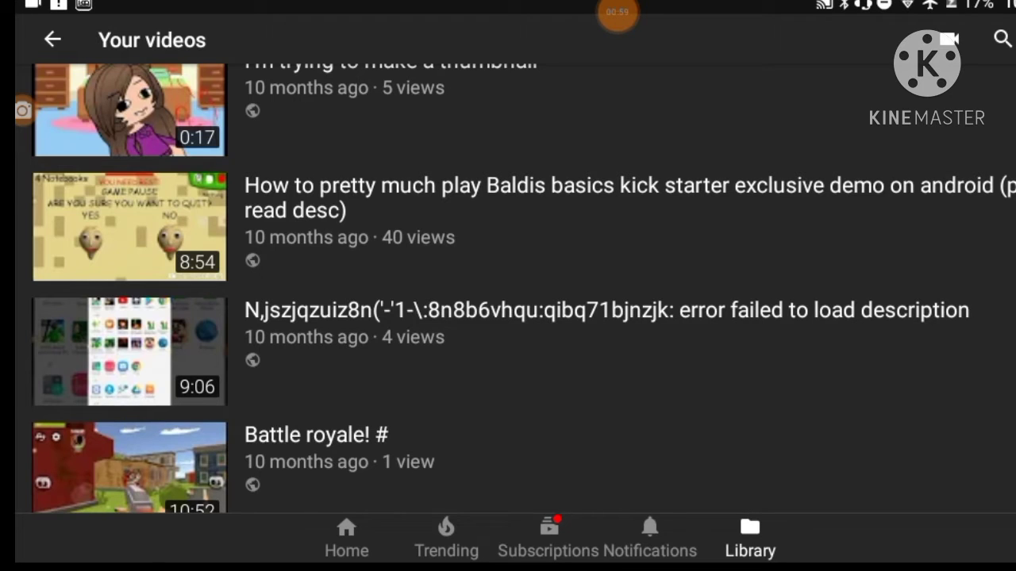
scroll(508, 285, down, 2)
scroll(508, 286, down, 1)
scroll(508, 285, down, 1)
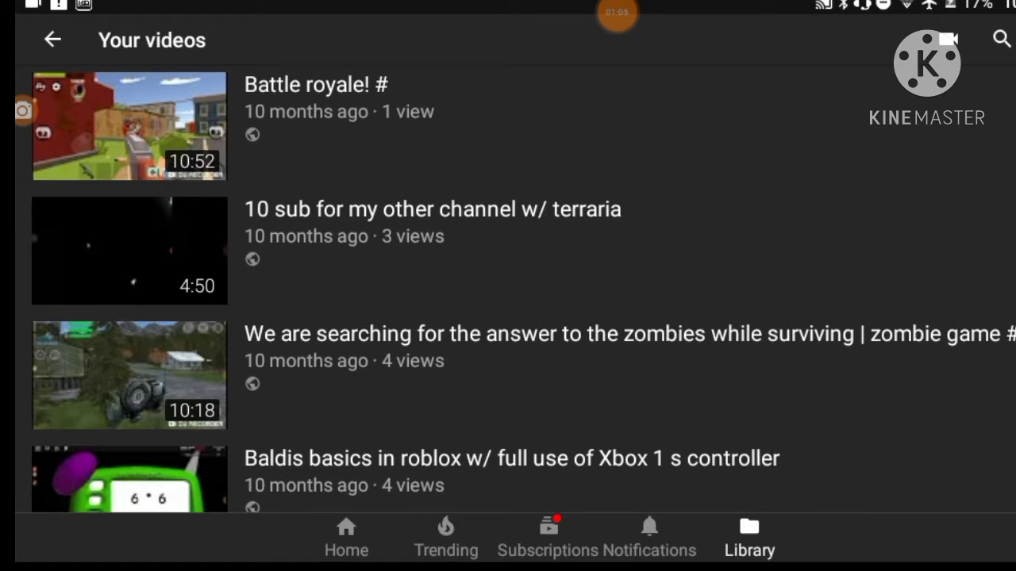
scroll(508, 285, down, 2)
scroll(508, 285, down, 1)
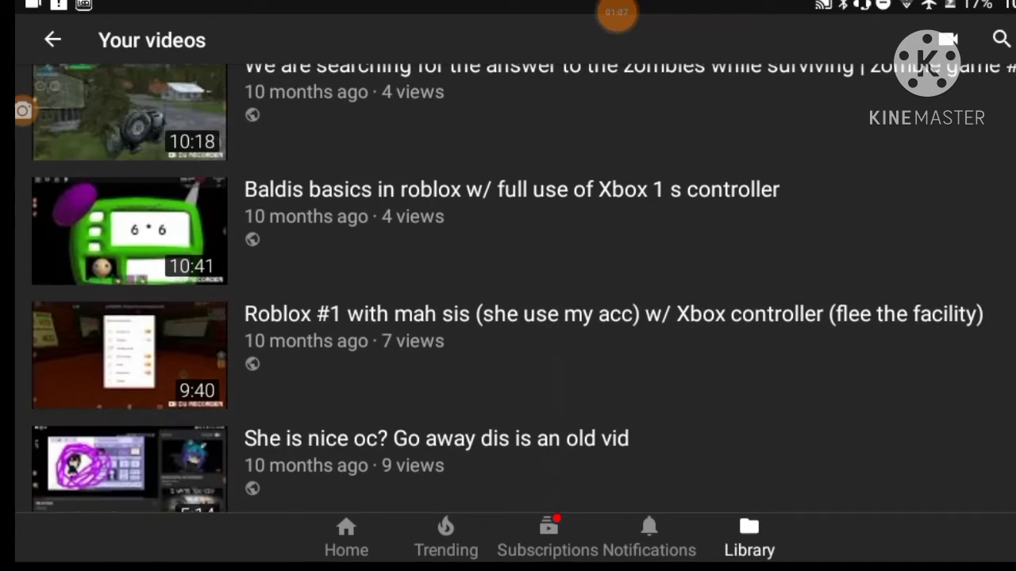
drag(449, 473, 314, 322)
scroll(508, 286, down, 2)
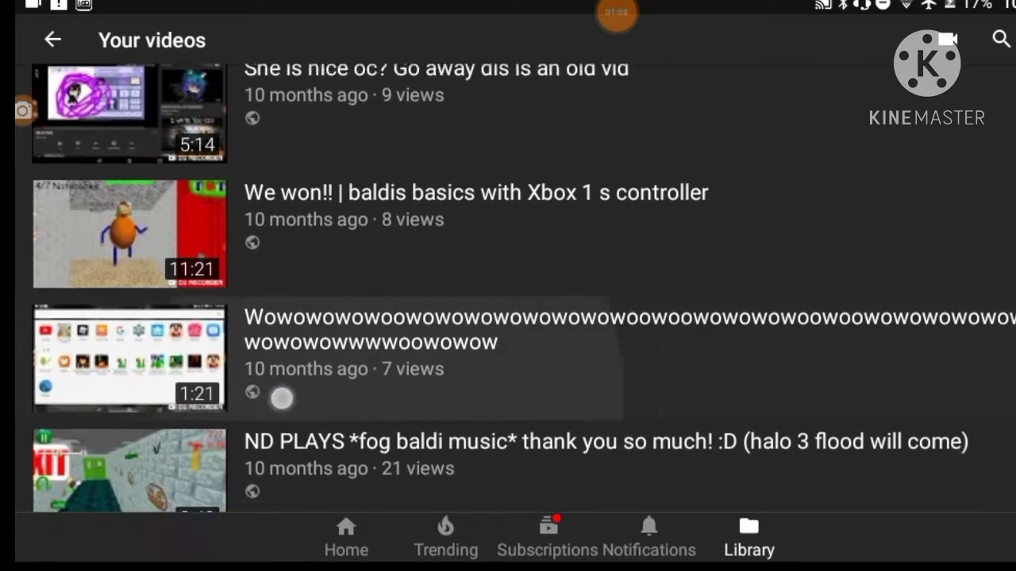
scroll(508, 286, down, 1)
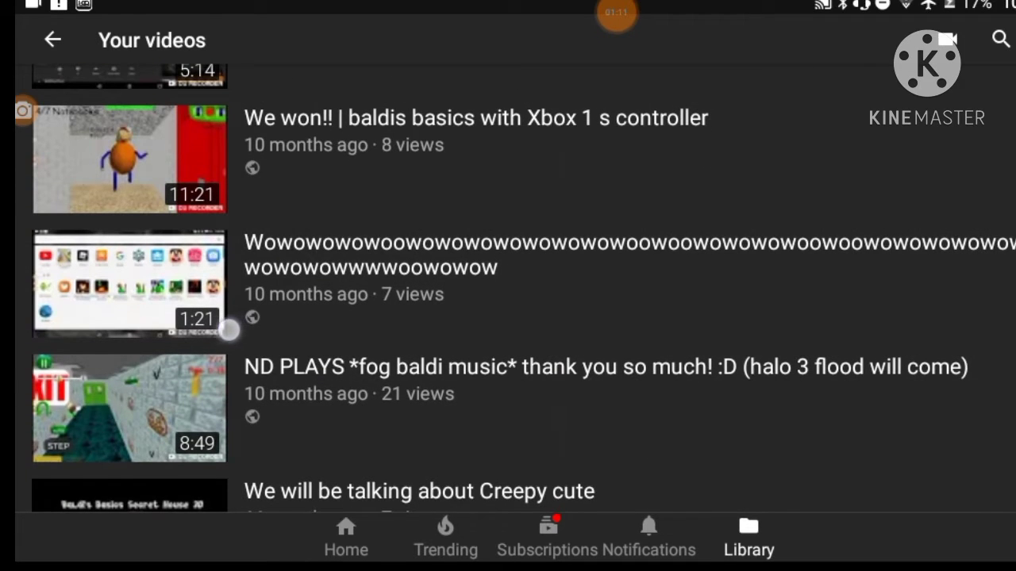
scroll(229, 329, down, 3)
scroll(229, 330, down, 2)
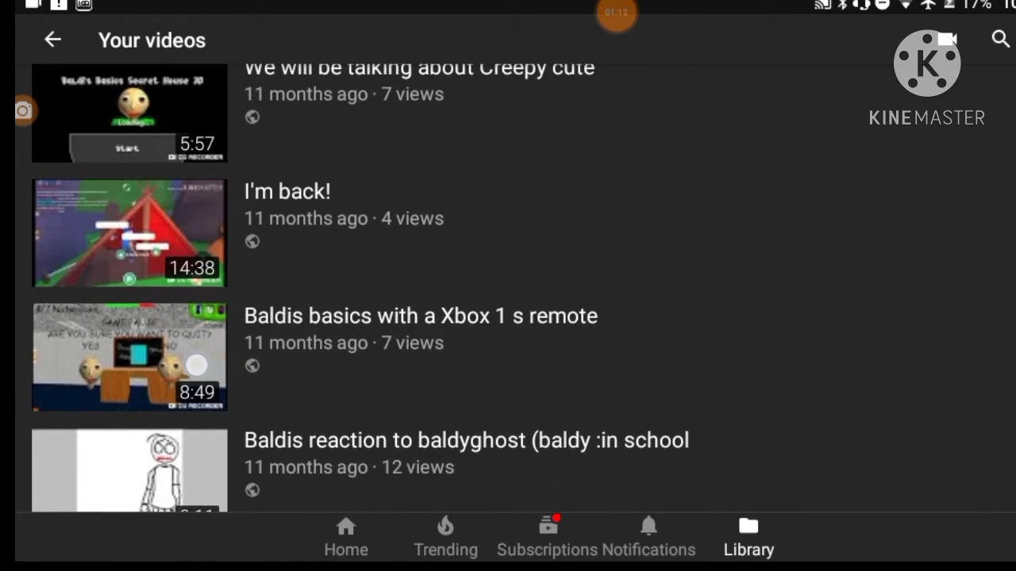
scroll(196, 365, up, 1)
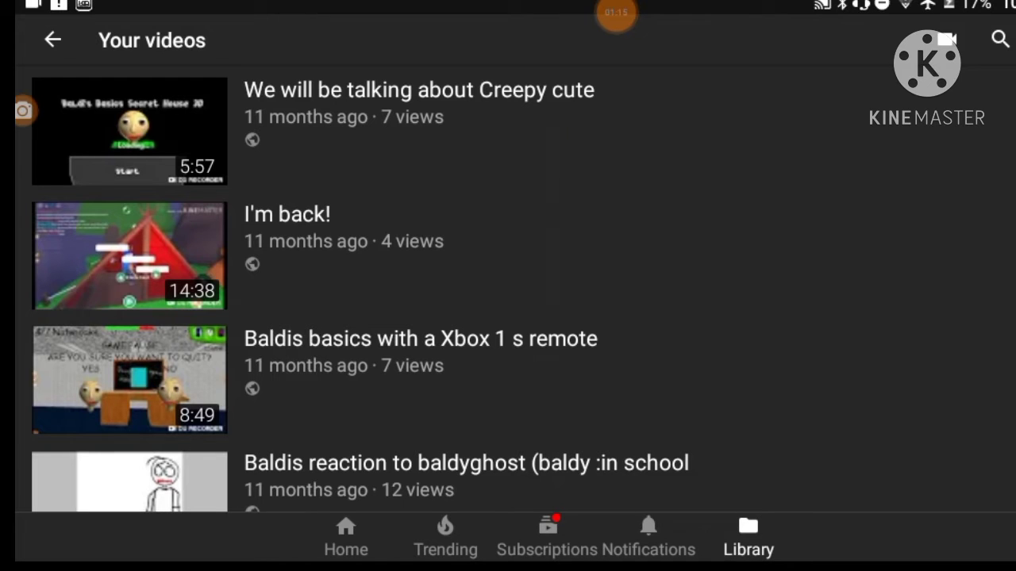
scroll(869, 322, down, 2)
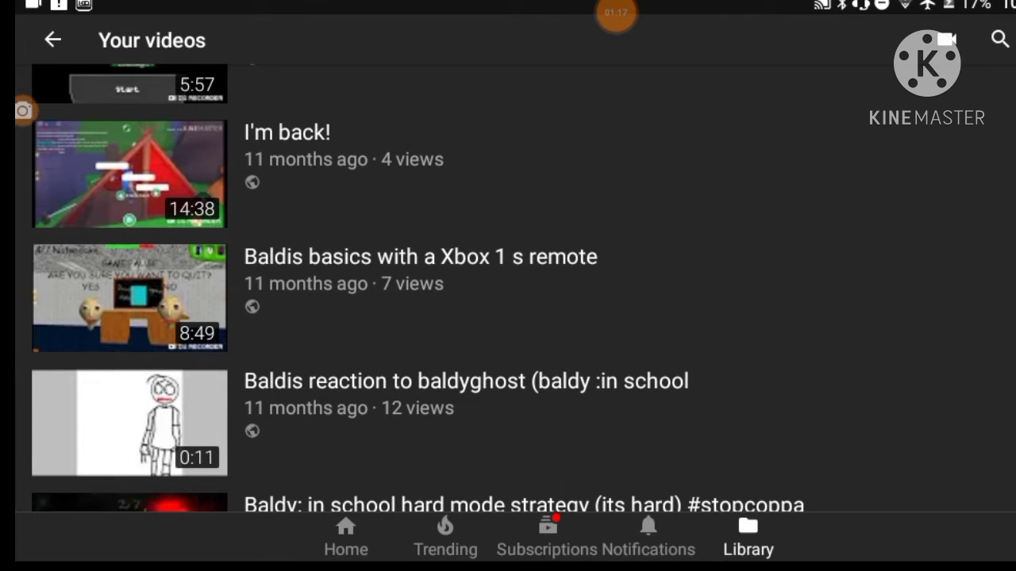
scroll(698, 397, down, 2)
scroll(699, 278, down, 2)
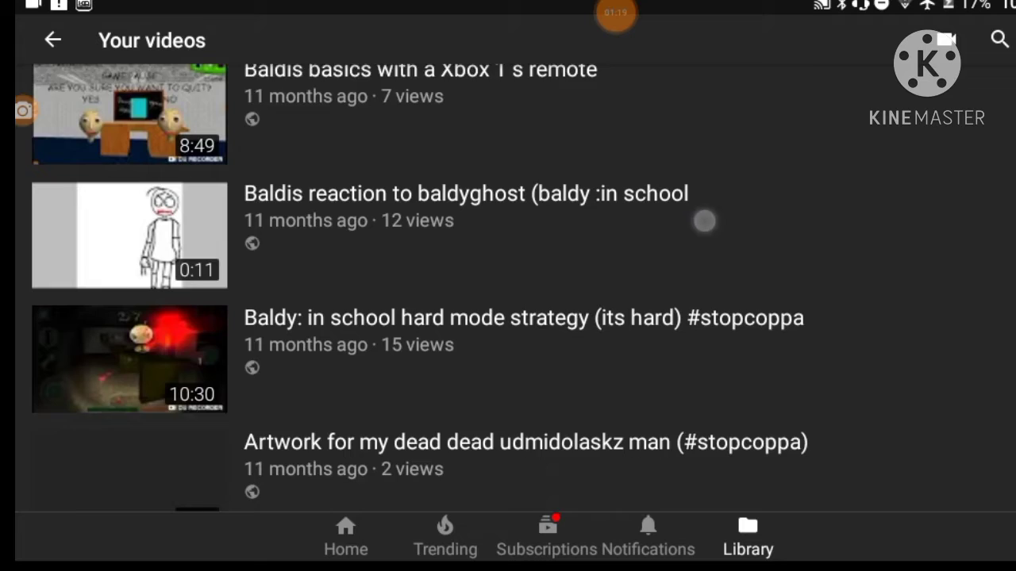
scroll(810, 386, down, 2)
scroll(810, 385, down, 1)
scroll(809, 386, down, 1)
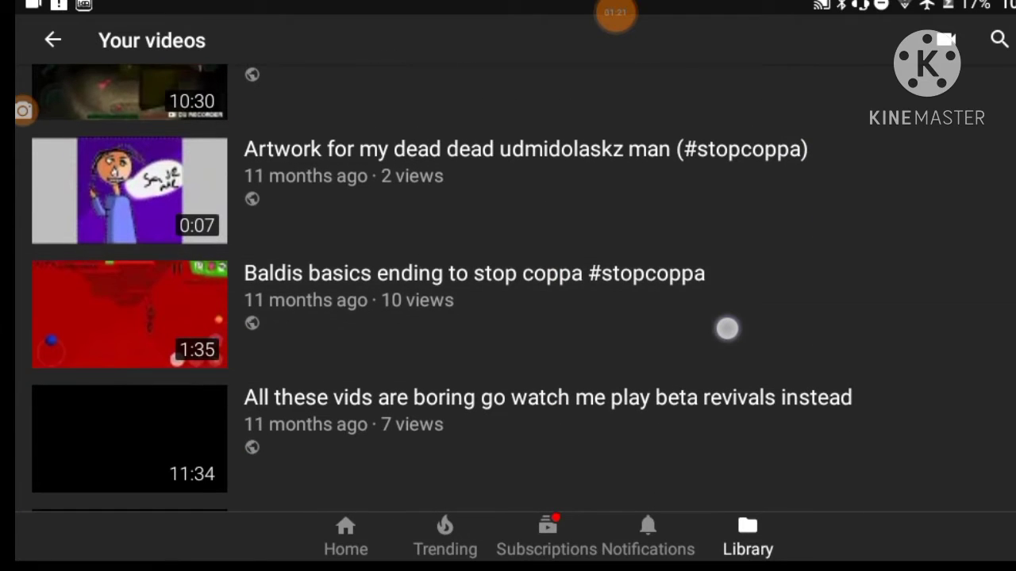
scroll(727, 328, down, 2)
scroll(698, 301, down, 1)
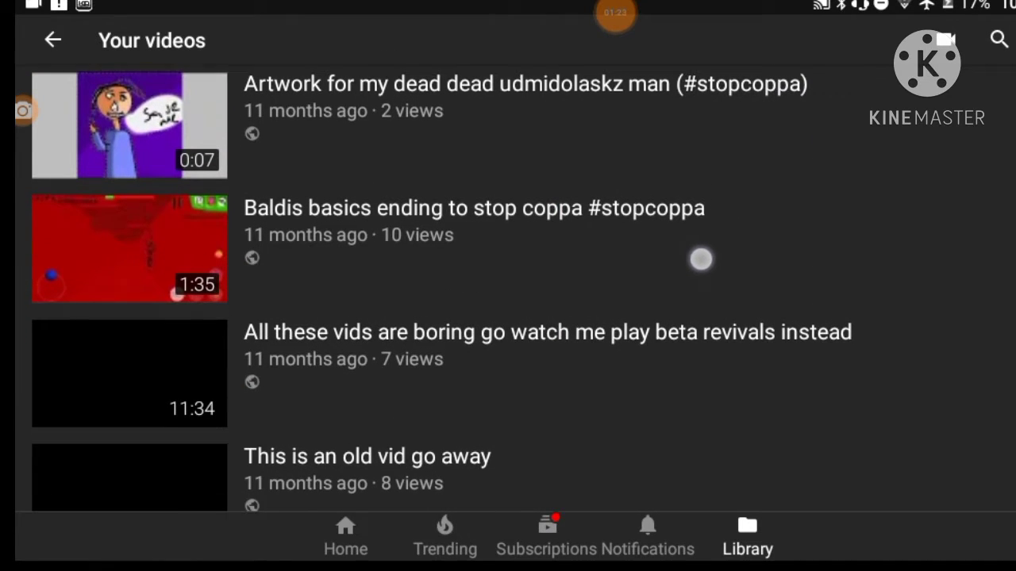
scroll(820, 392, down, 2)
scroll(782, 421, down, 1)
scroll(781, 421, down, 1)
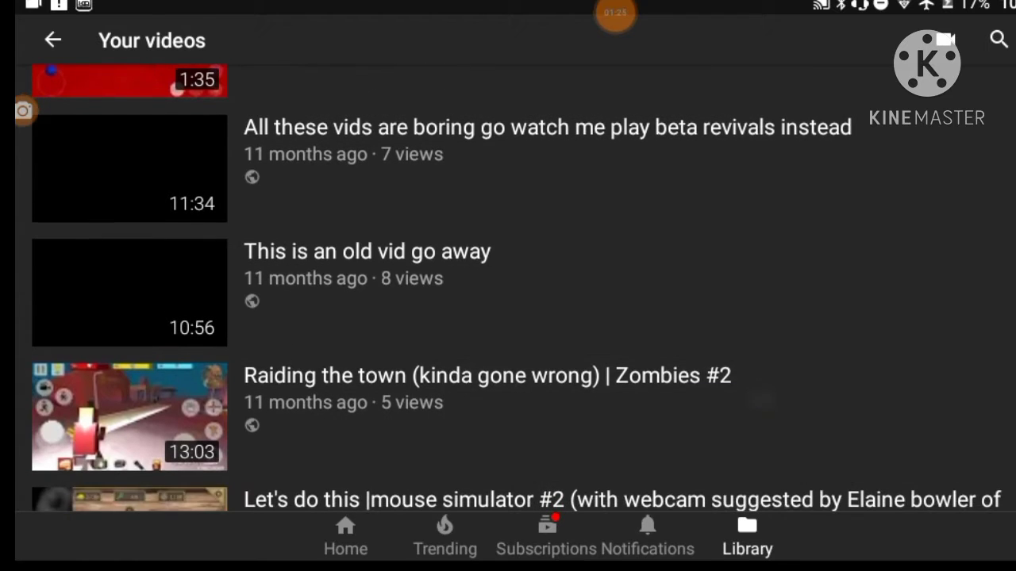
scroll(746, 399, down, 2)
scroll(746, 399, down, 2)
scroll(817, 376, down, 2)
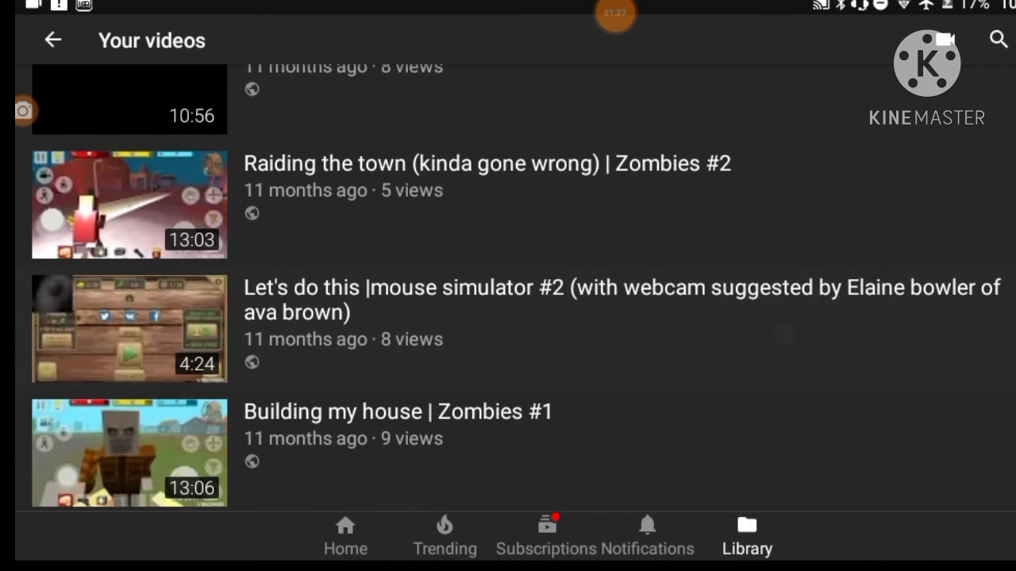
scroll(736, 317, down, 1)
scroll(775, 329, down, 1)
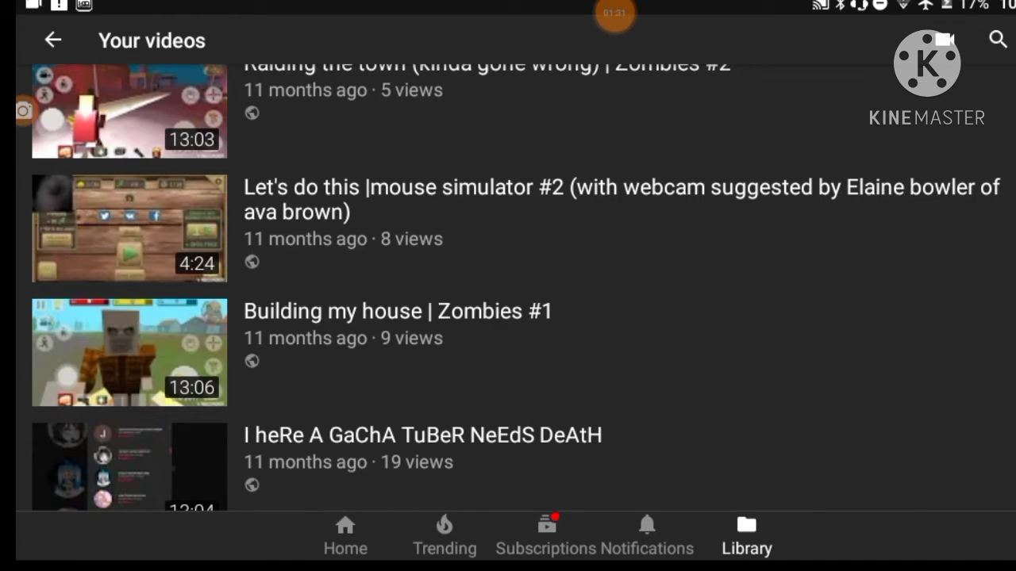
scroll(508, 318, down, 2)
scroll(507, 318, down, 2)
scroll(508, 317, down, 1)
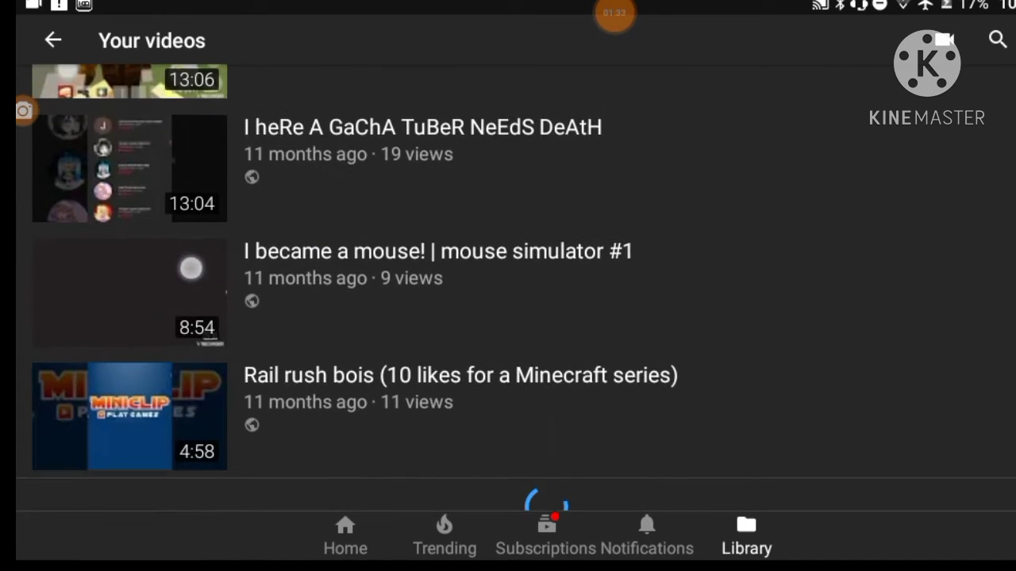
scroll(426, 423, down, 2)
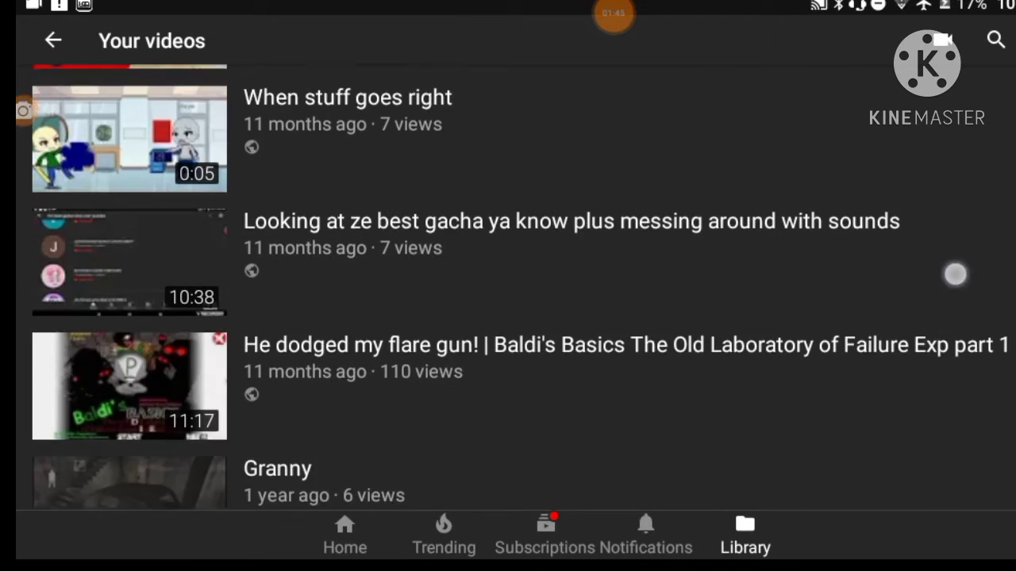
Scroll Your videos down to the September 2019 uploads such as Glitchy gameplay
mouse_move(351, 152)
mouse_down()
mouse_move(480, 268)
mouse_move(420, 317)
mouse_up()
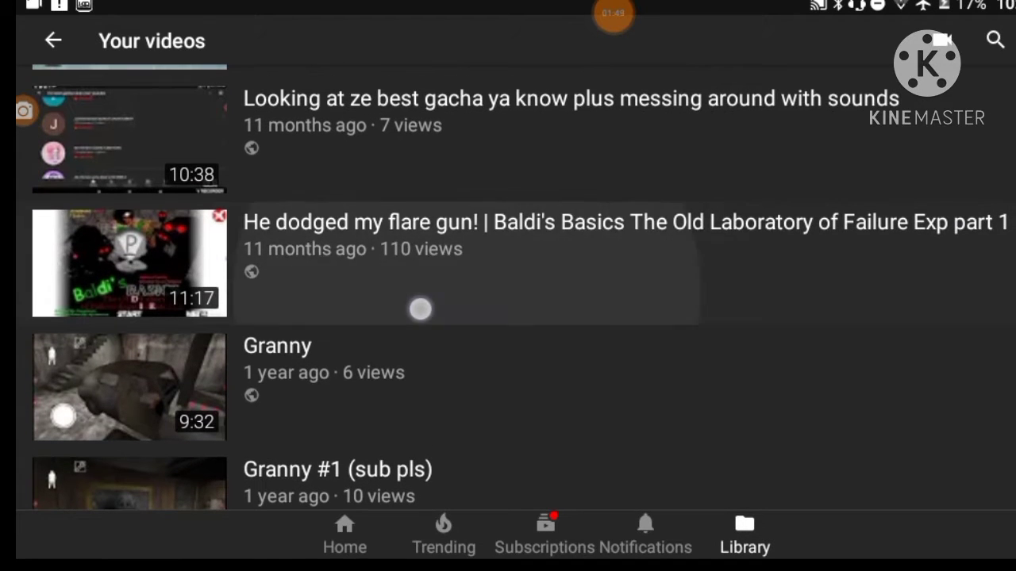
drag(460, 461, 598, 347)
drag(680, 419, 635, 331)
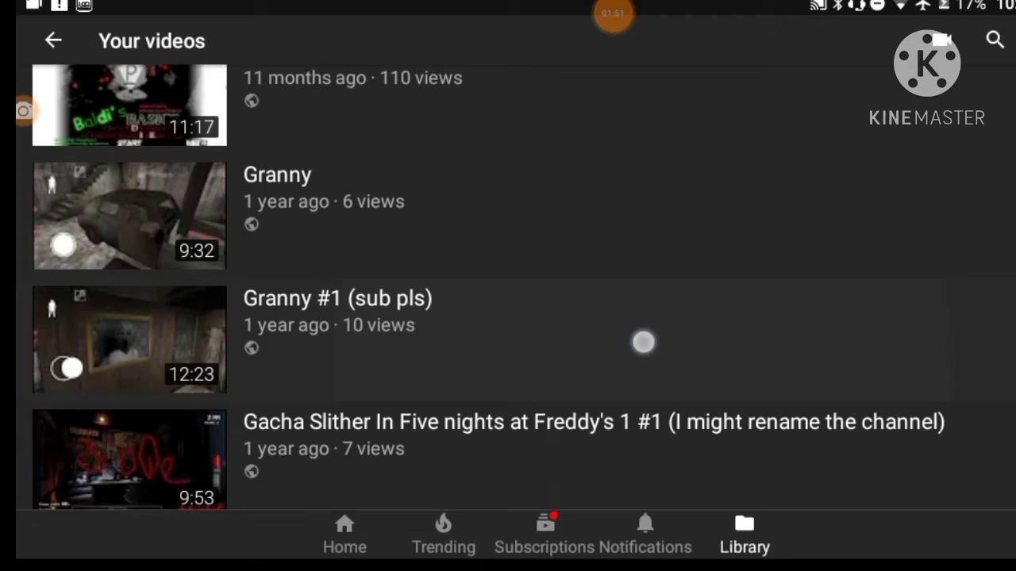
drag(666, 452, 659, 389)
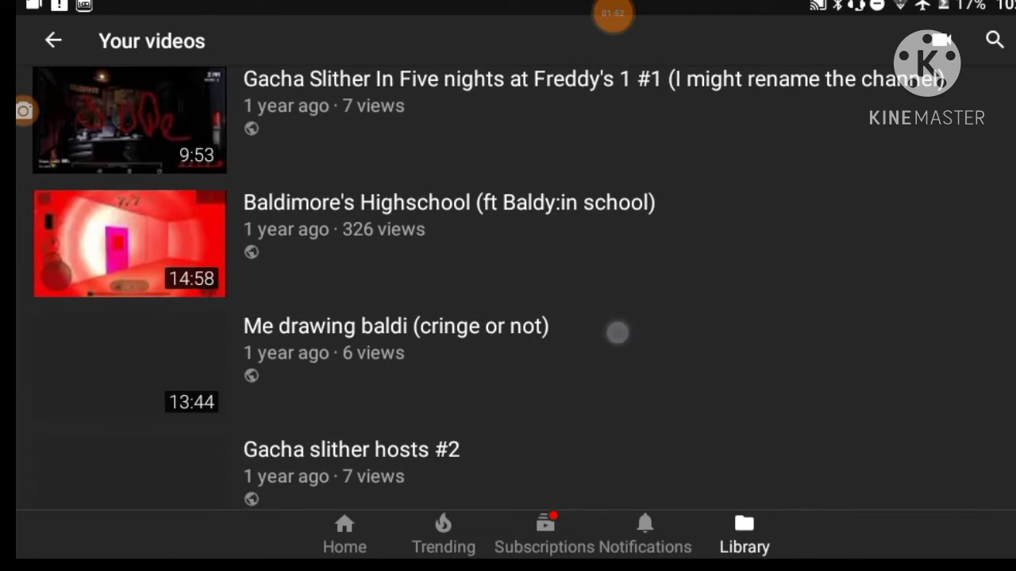
drag(464, 268, 464, 247)
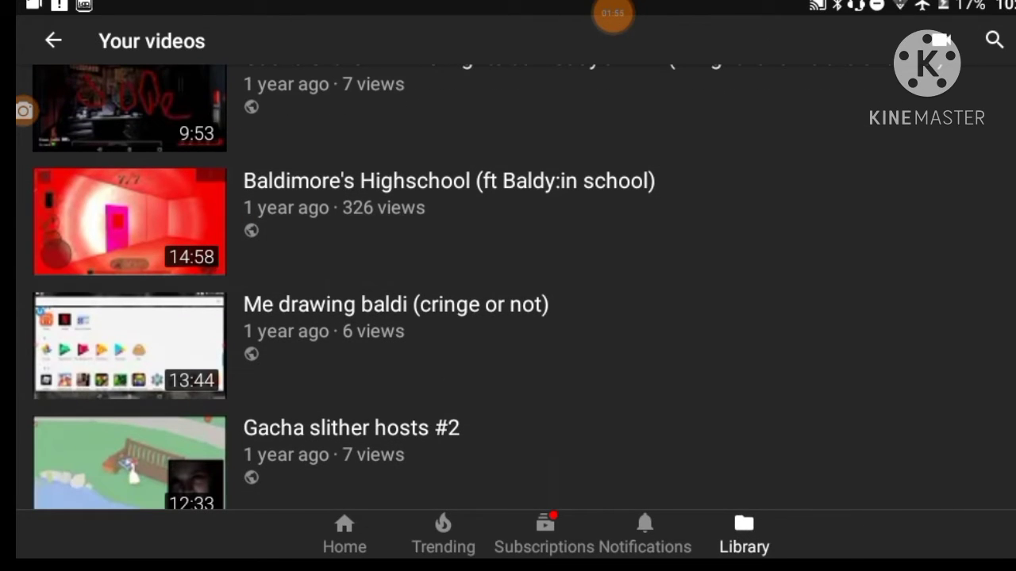
drag(408, 325, 373, 254)
drag(477, 270, 476, 47)
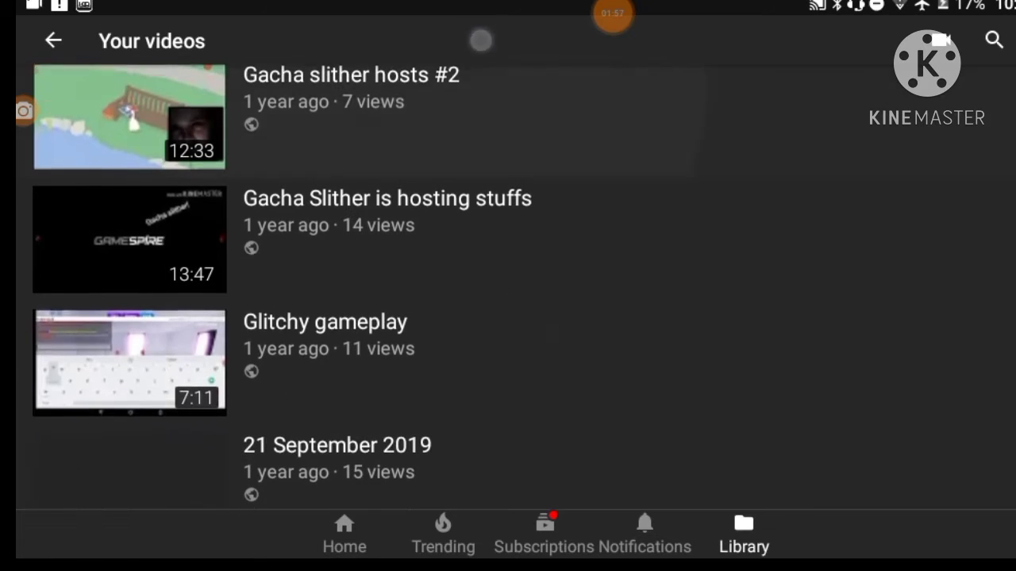
click(475, 258)
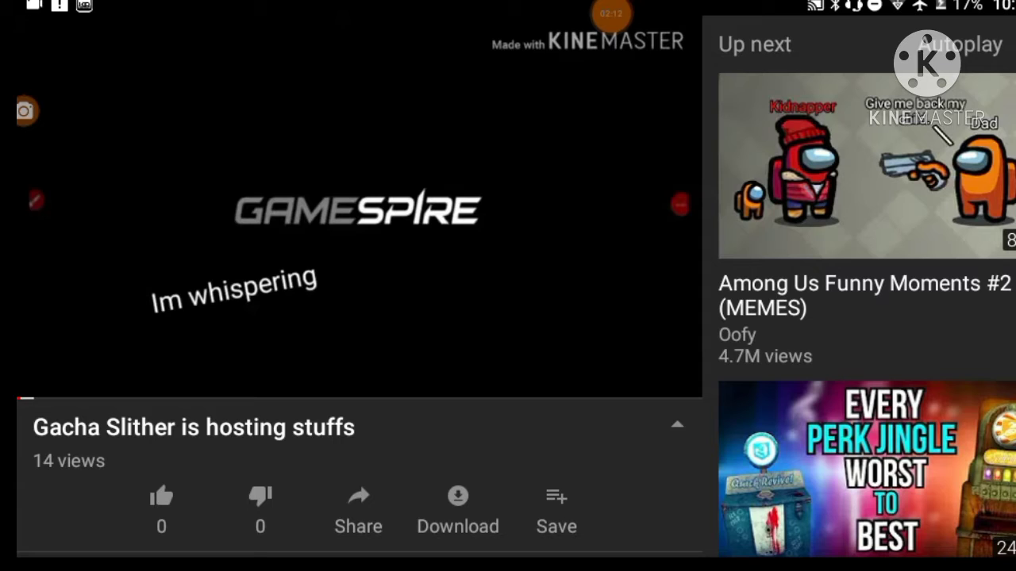
click(395, 272)
click(357, 302)
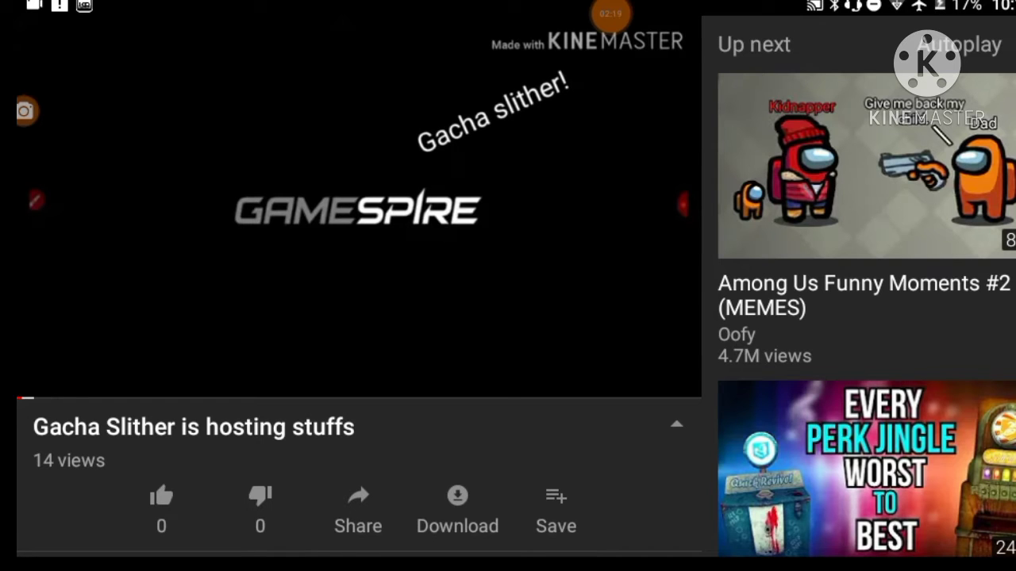
Leave the video, briefly open then dismiss Baldimore's Highschool, and scroll the list back up
key(Escape)
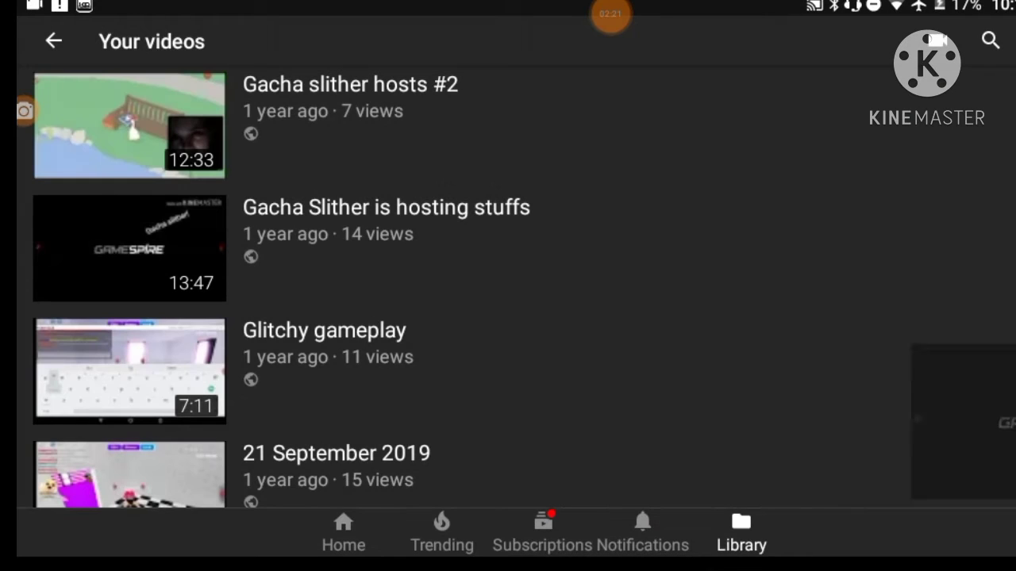
drag(730, 349, 732, 449)
scroll(738, 396, up, 5)
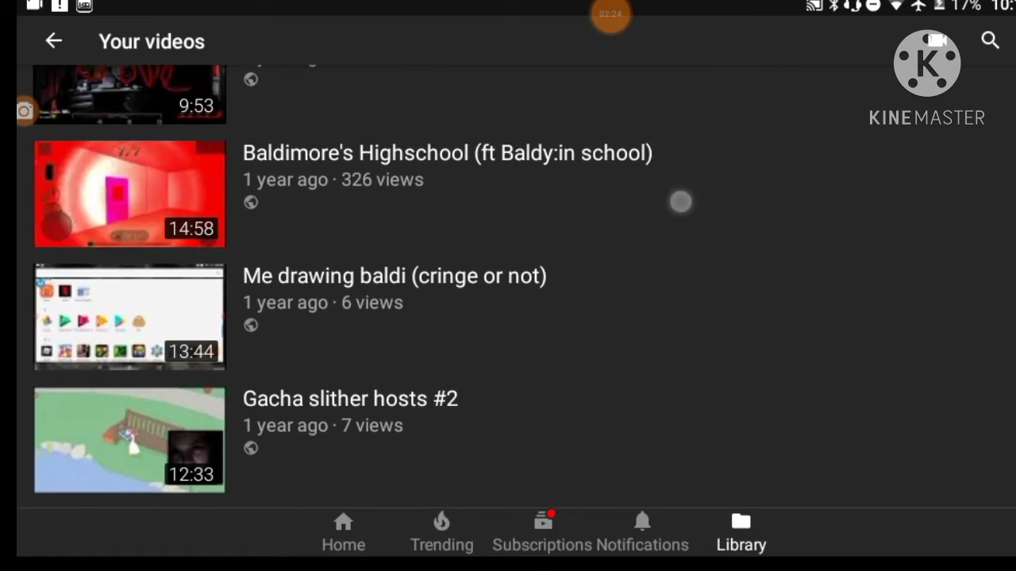
click(680, 203)
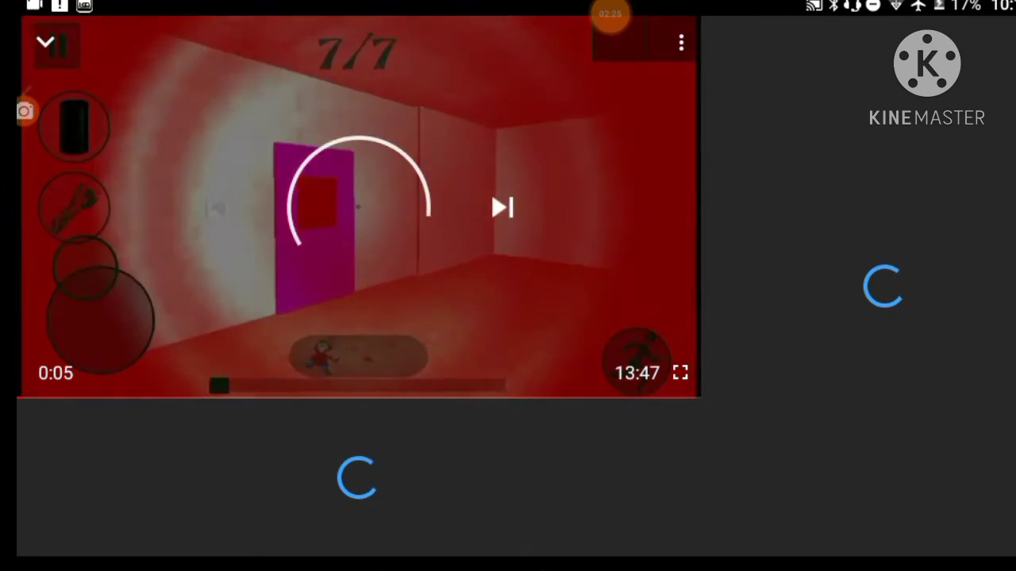
drag(325, 196, 556, 357)
drag(675, 341, 992, 413)
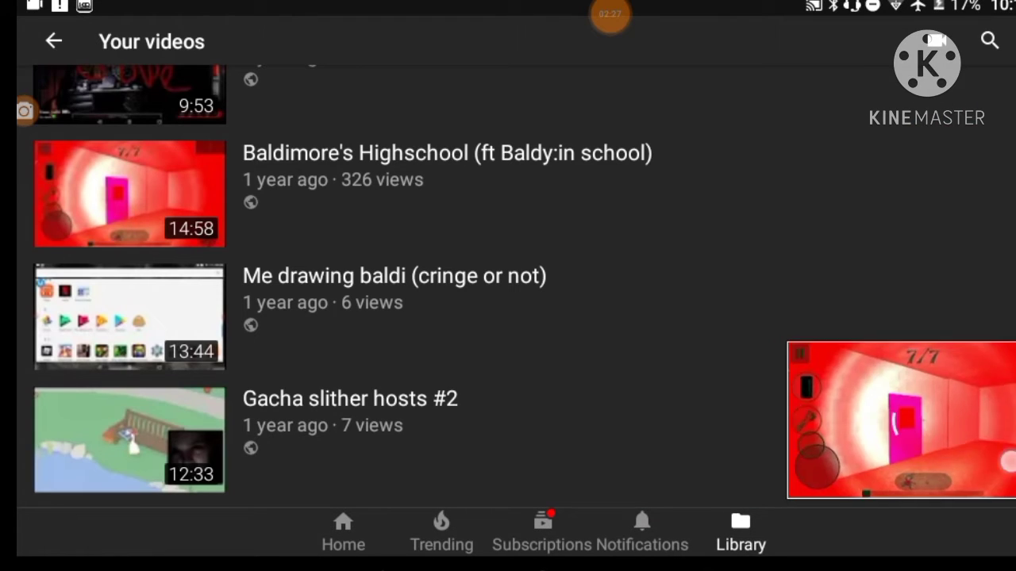
drag(713, 254, 713, 437)
scroll(762, 357, up, 5)
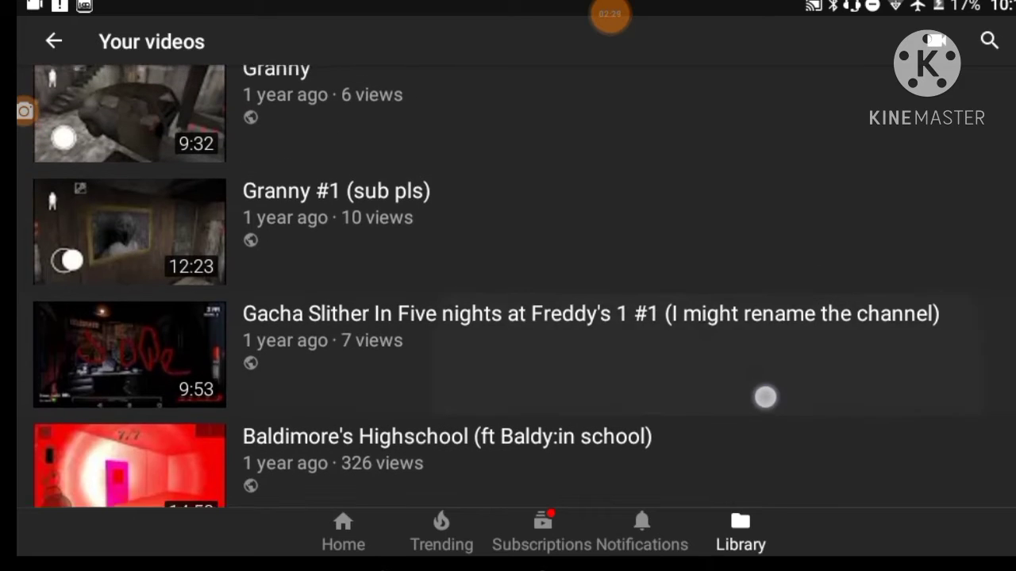
scroll(761, 357, up, 5)
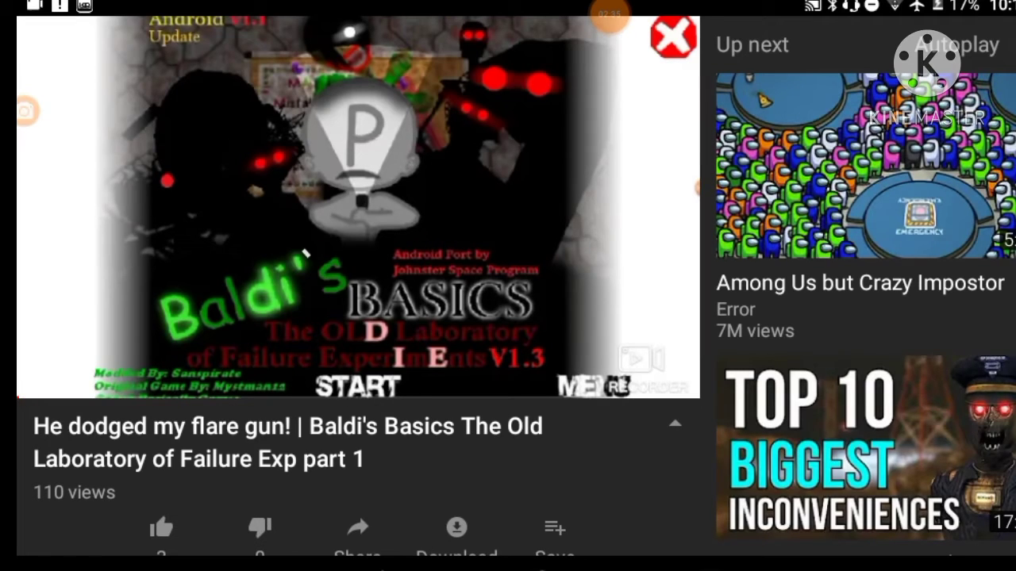
scroll(526, 452, down, 4)
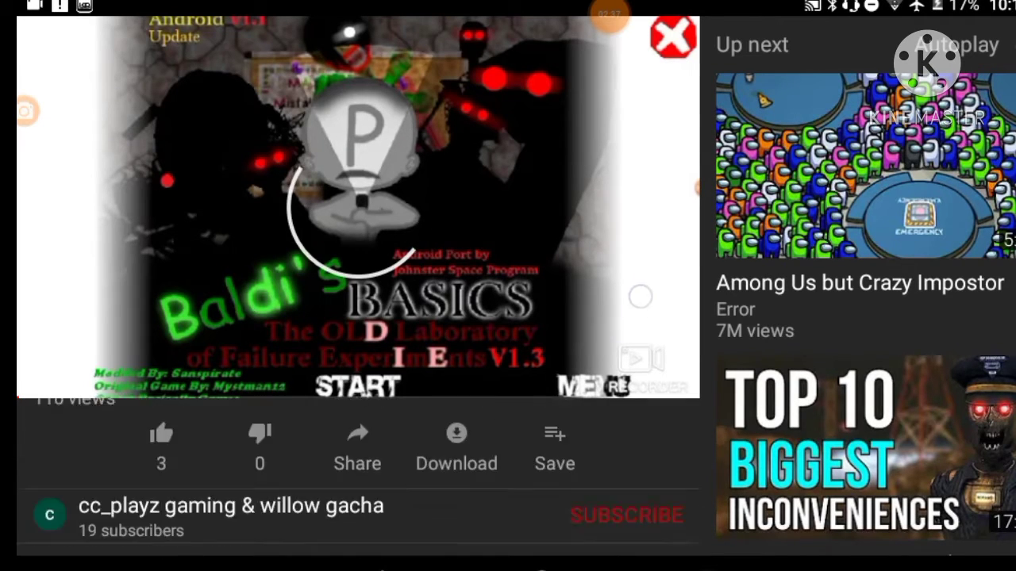
scroll(857, 277, down, 10)
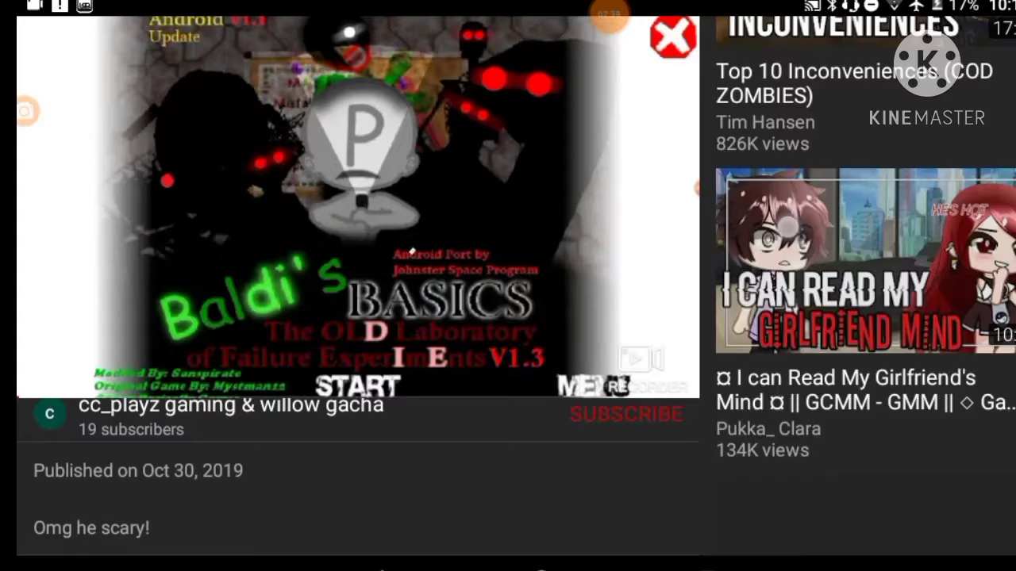
scroll(857, 277, down, 8)
scroll(857, 278, down, 5)
scroll(857, 278, down, 3)
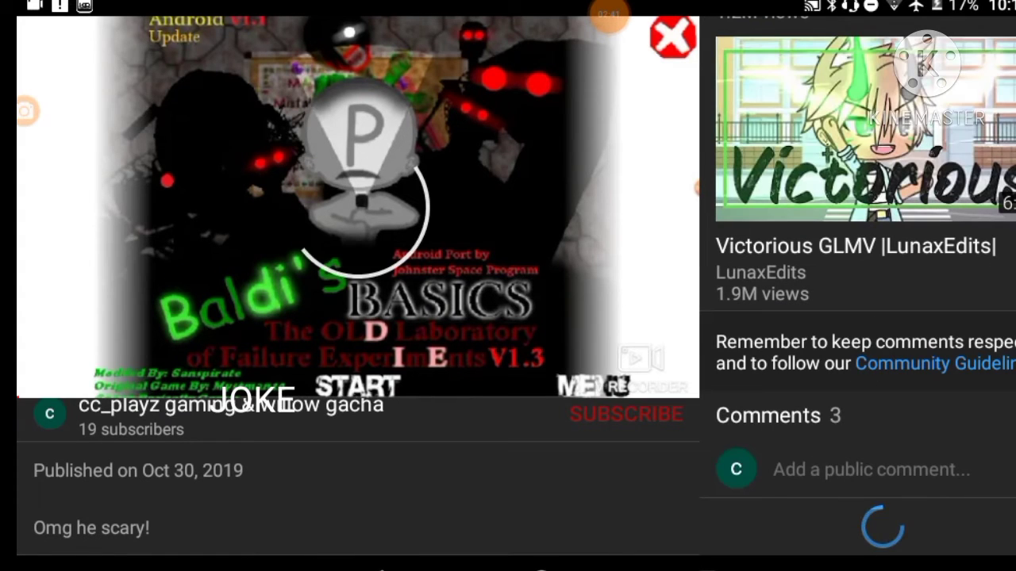
scroll(857, 277, down, 4)
scroll(857, 278, down, 3)
scroll(857, 277, down, 3)
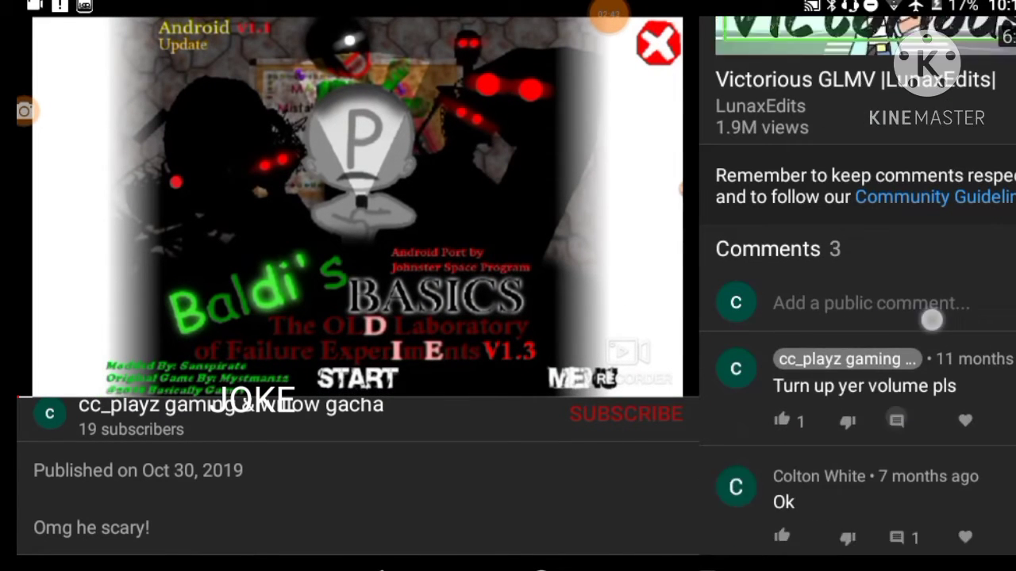
key(XF86AudioRaiseVolume)
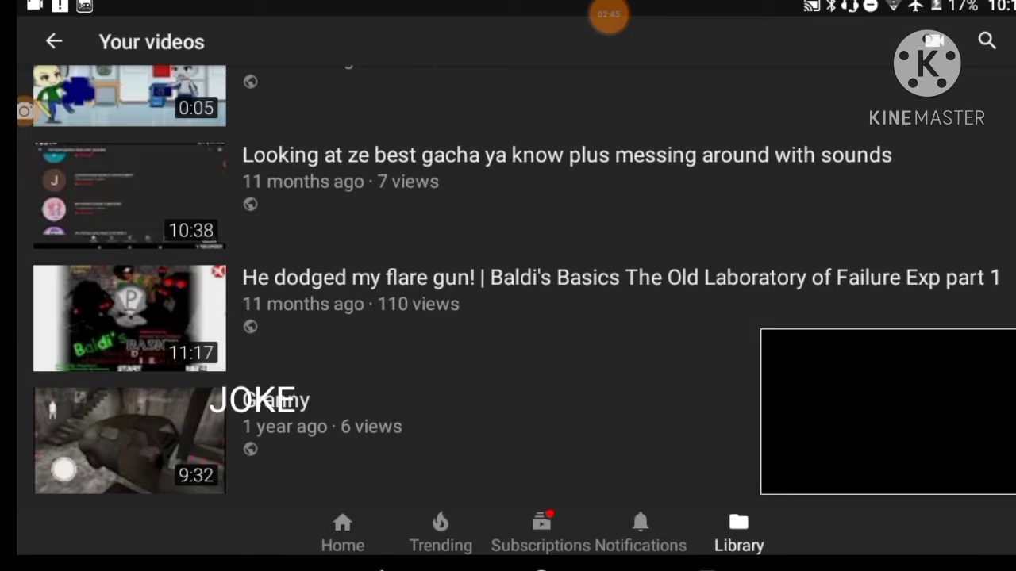
scroll(845, 385, up, 4)
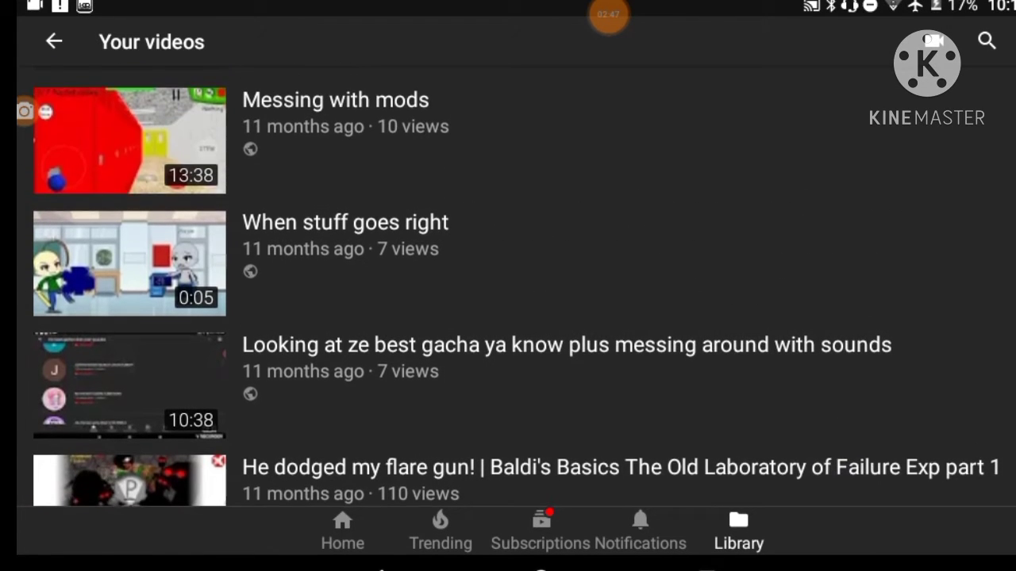
scroll(802, 452, up, 3)
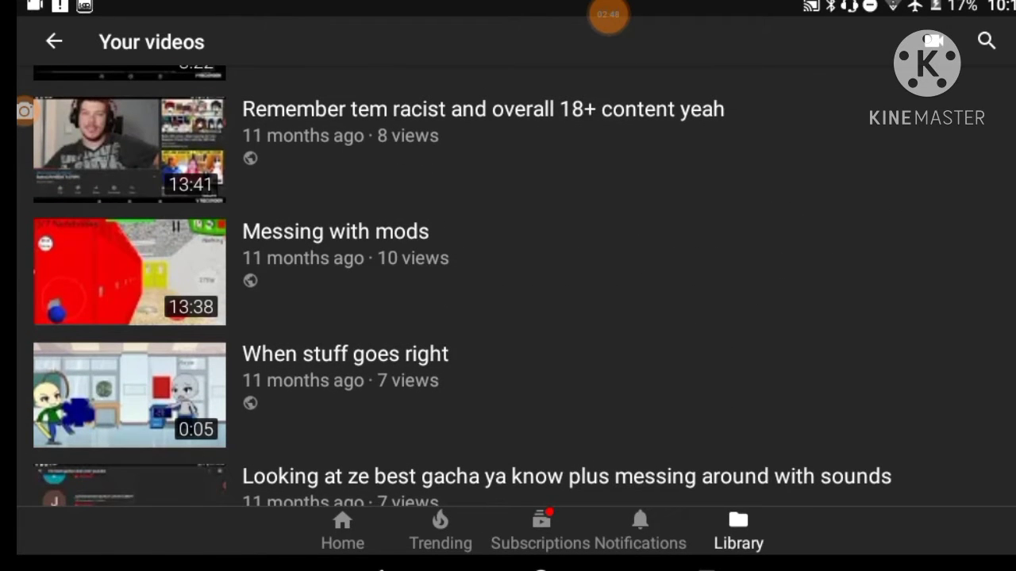
scroll(712, 252, up, 5)
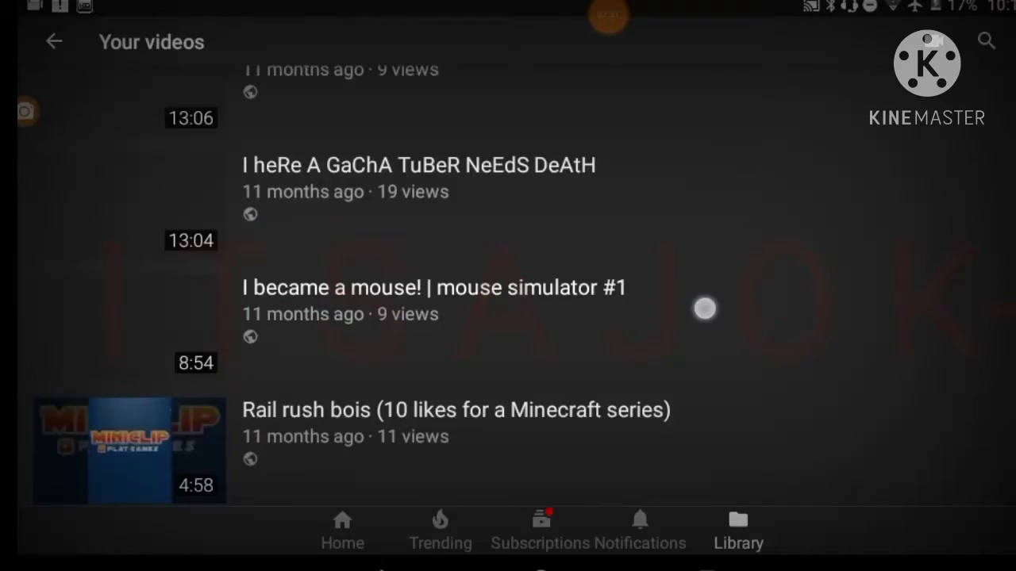
scroll(712, 252, down, 3)
Bring the ten-month-old uploads such as ND PLAYS *fog baldi music* into view
click(712, 252)
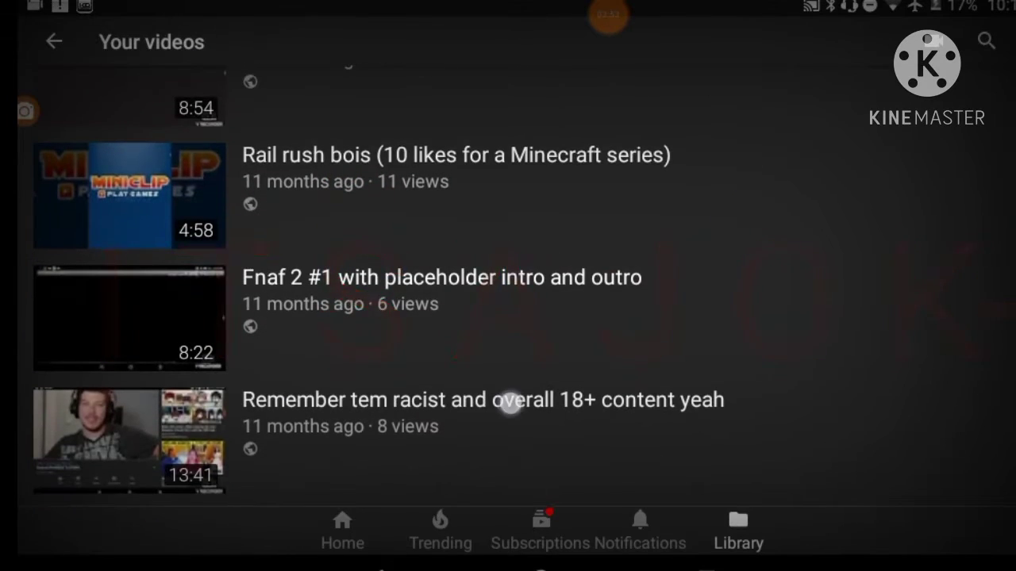
scroll(711, 252, down, 1)
scroll(649, 364, up, 3)
scroll(649, 364, up, 4)
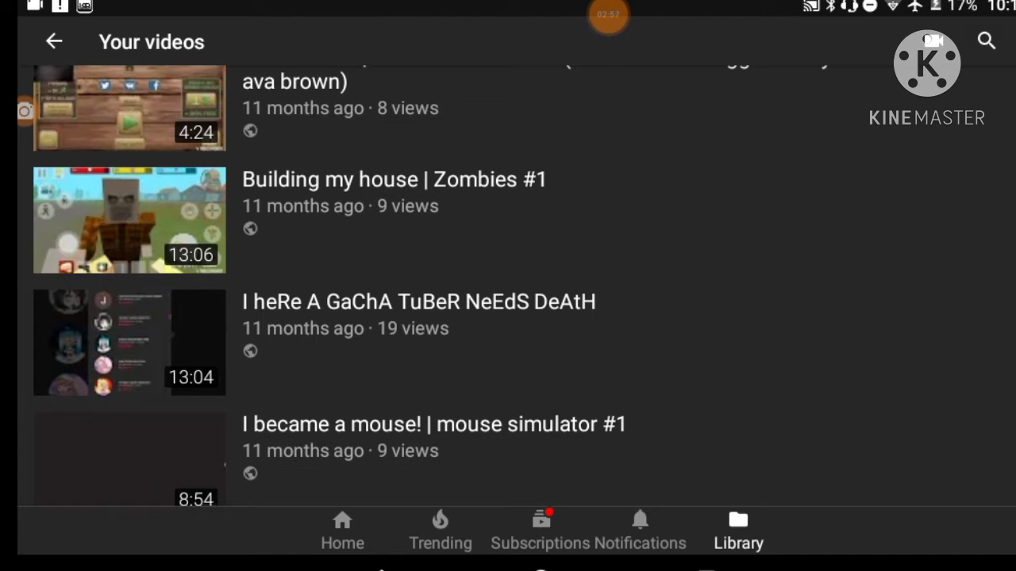
scroll(788, 350, up, 3)
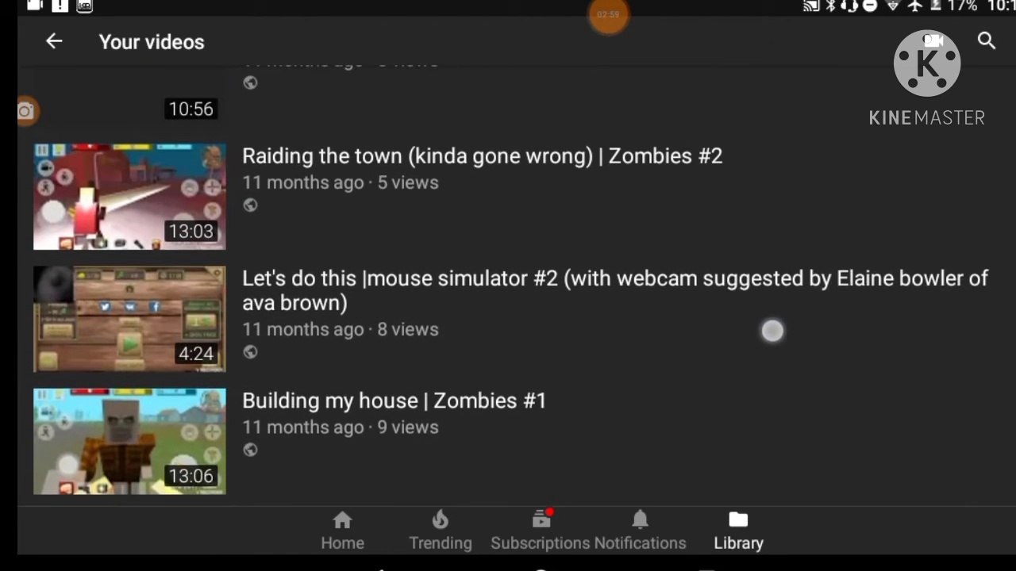
scroll(317, 343, up, 2)
scroll(440, 326, up, 2)
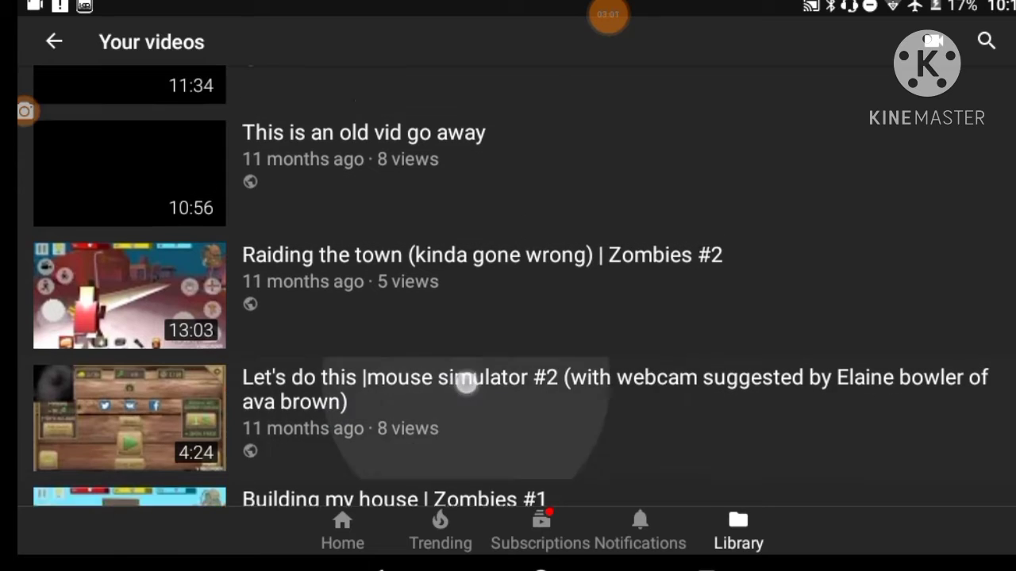
scroll(487, 338, up, 2)
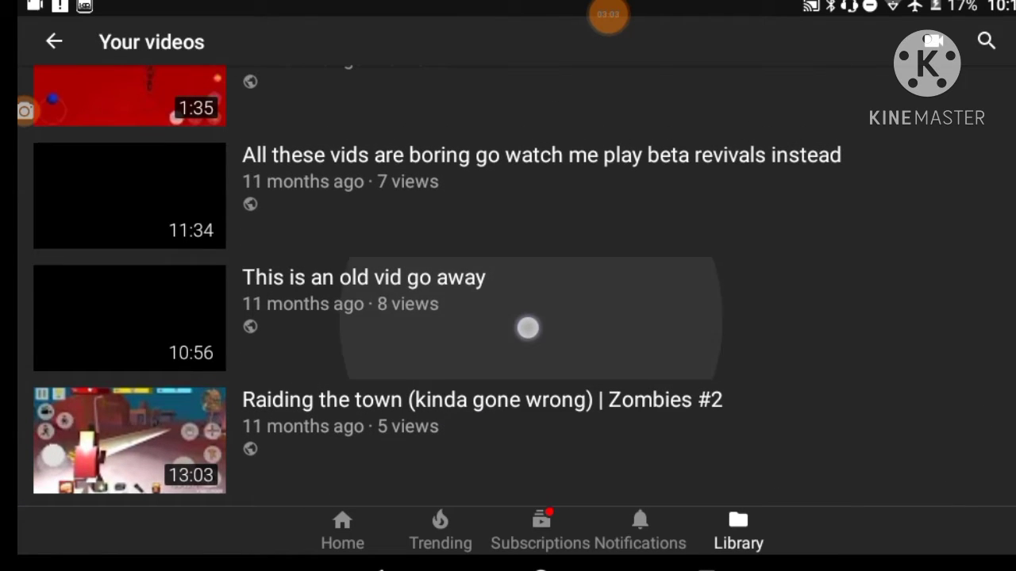
scroll(500, 268, down, 2)
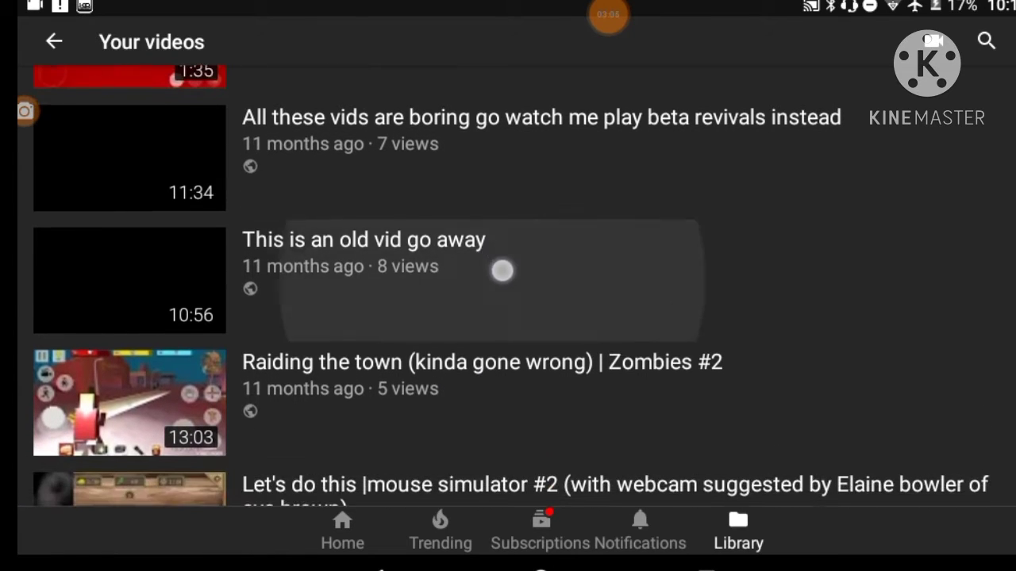
scroll(419, 385, up, 3)
scroll(460, 333, up, 3)
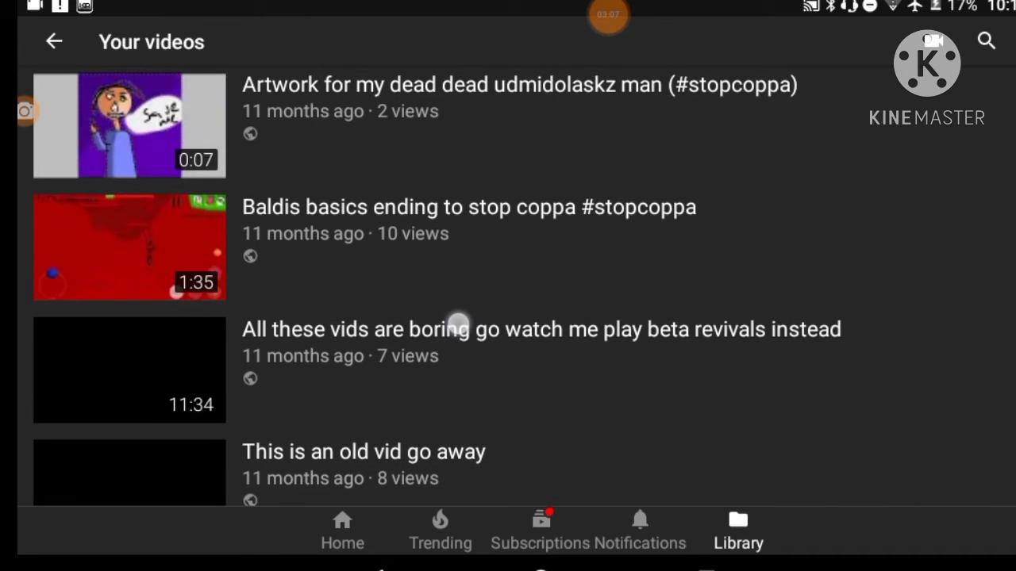
scroll(508, 309, up, 3)
scroll(565, 298, up, 4)
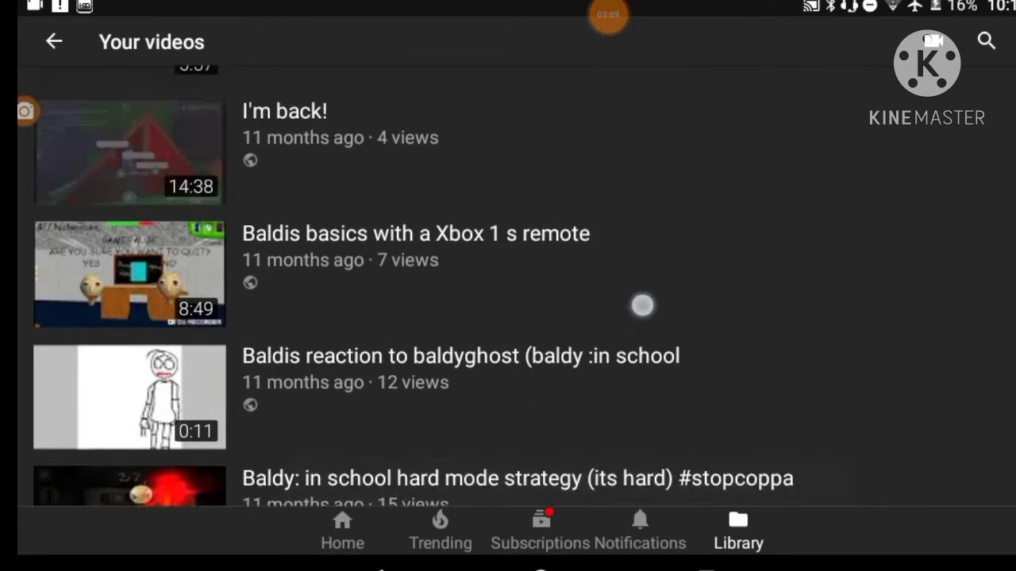
scroll(635, 334, up, 2)
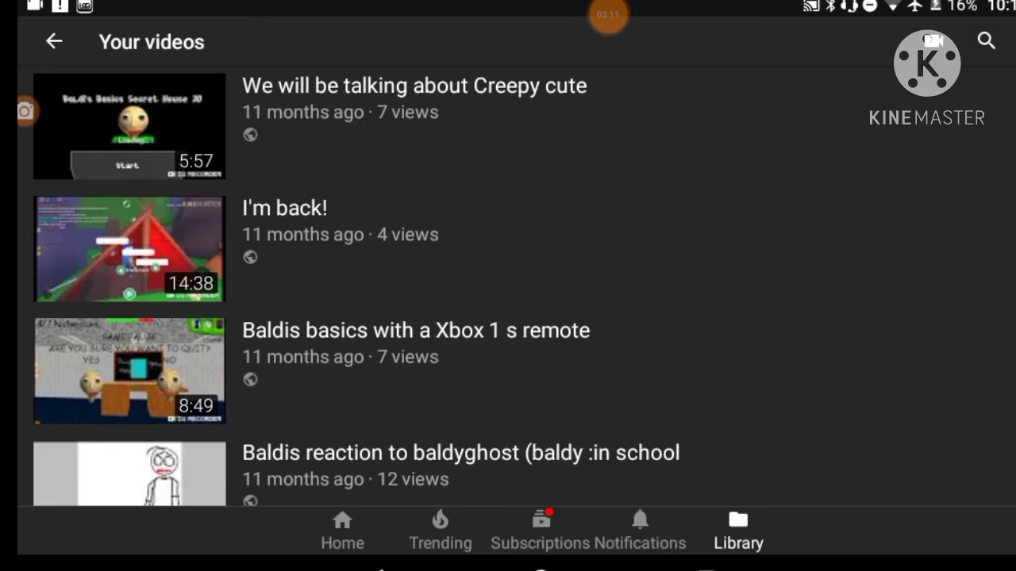
scroll(482, 331, up, 2)
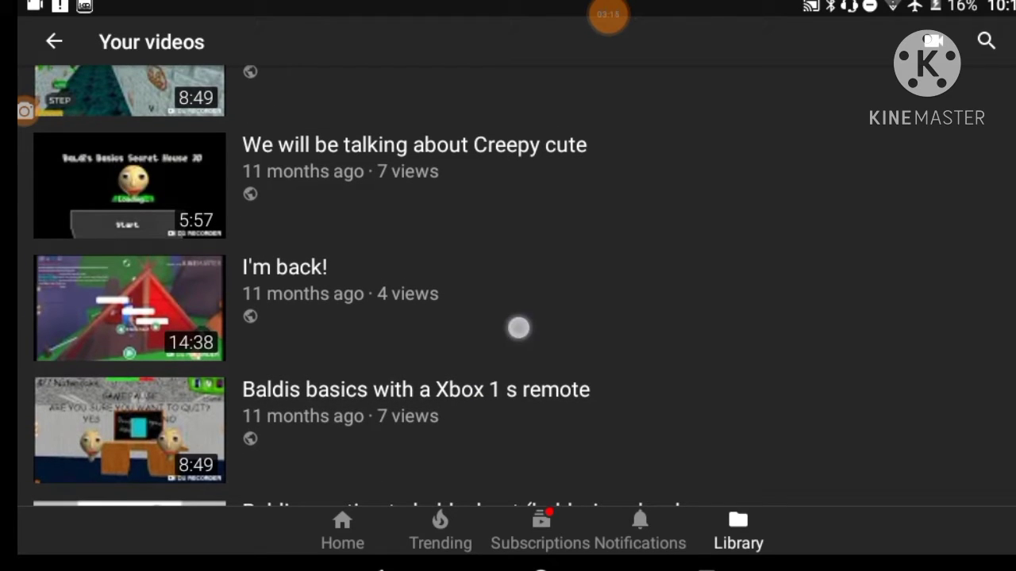
scroll(518, 328, up, 4)
scroll(538, 333, up, 1)
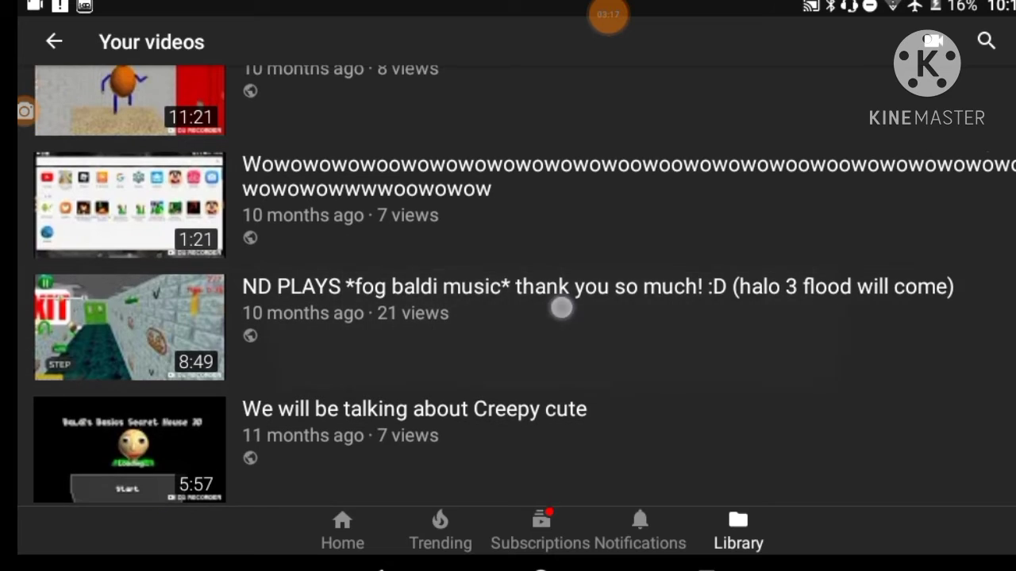
scroll(508, 302, down, 1)
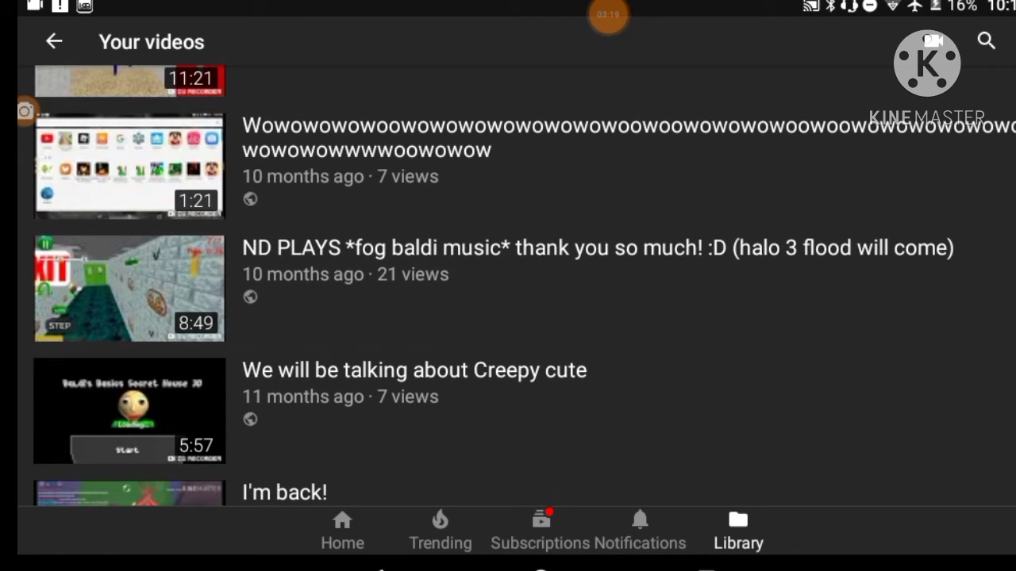
Open Creepy cute, swipe it away, and scroll up to the Super Mario 64 #1–#3 uploads
click(453, 384)
drag(542, 286, 714, 477)
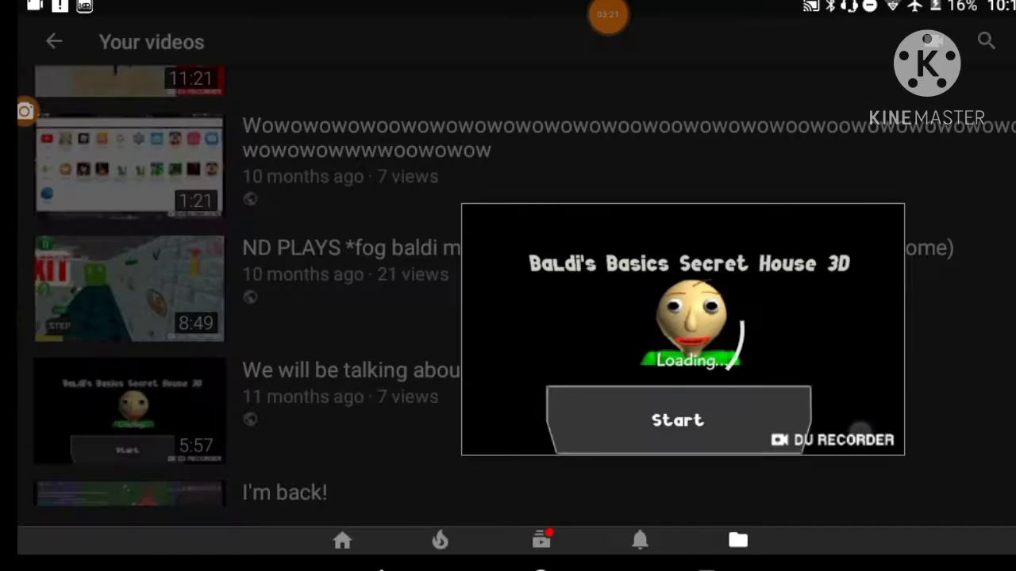
drag(899, 393, 1015, 413)
drag(850, 310, 809, 476)
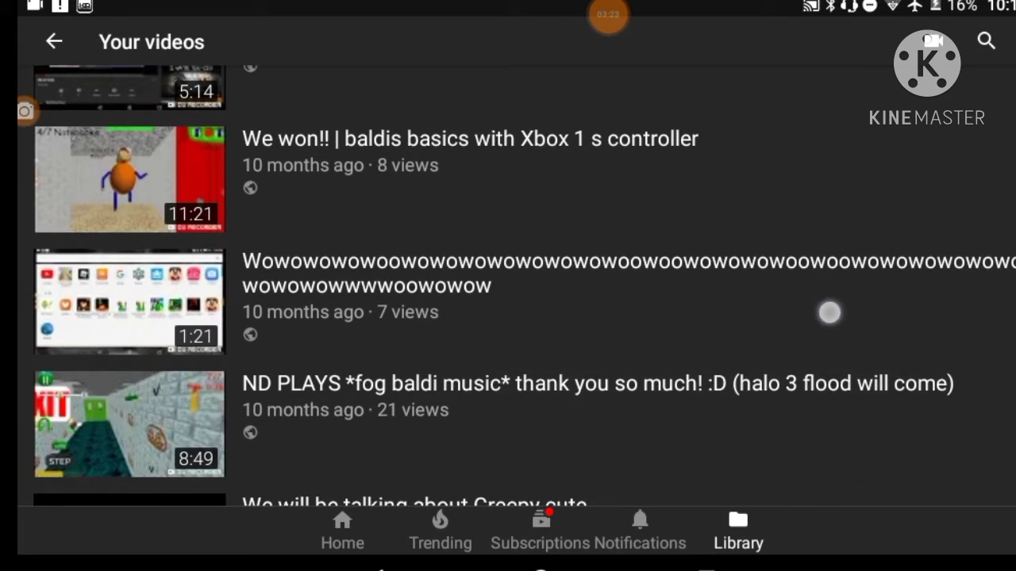
mouse_move(809, 238)
mouse_down()
mouse_move(808, 357)
mouse_move(782, 354)
mouse_up()
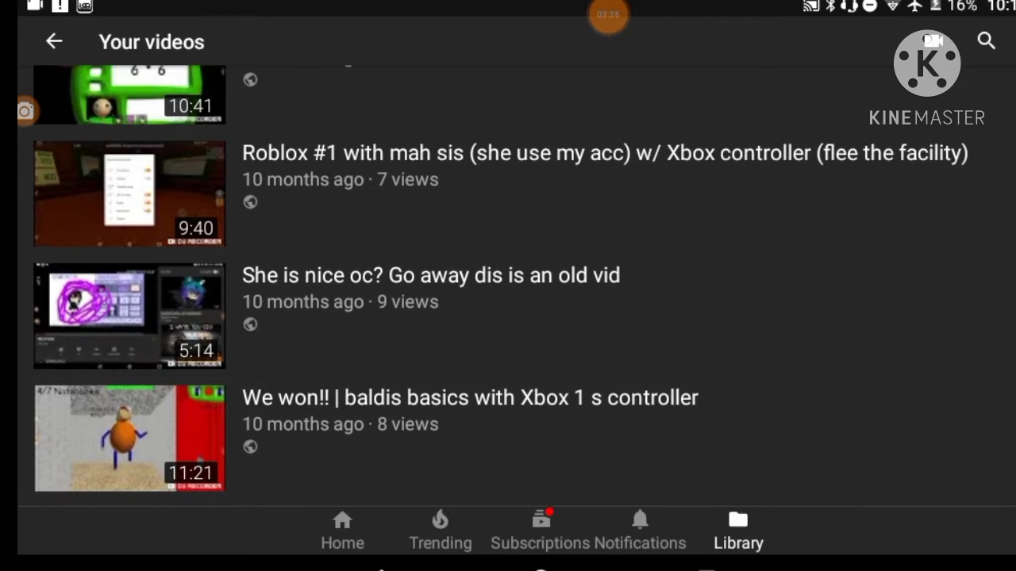
mouse_move(727, 270)
mouse_down()
mouse_move(728, 388)
mouse_move(743, 436)
mouse_up()
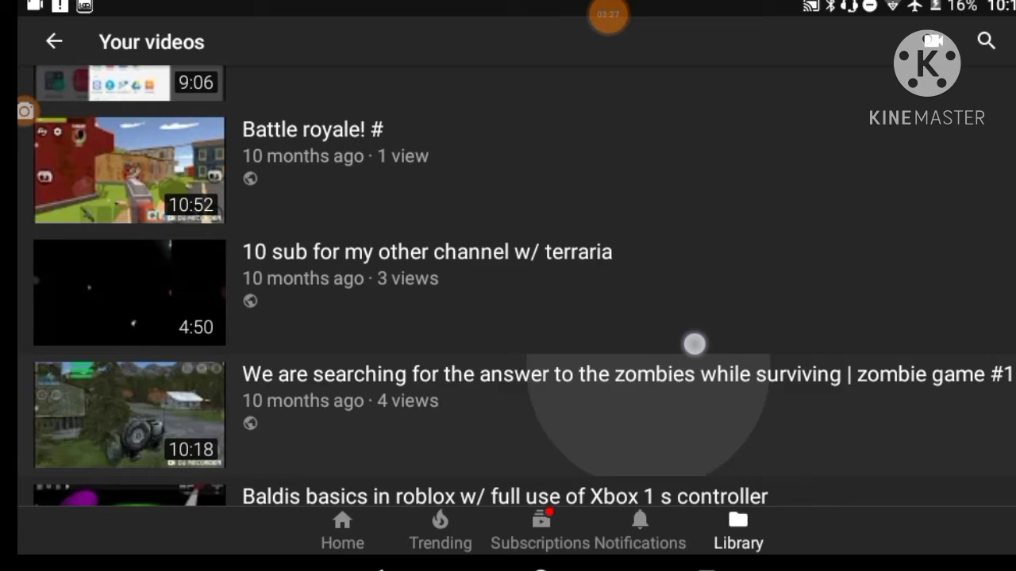
drag(743, 317, 743, 436)
mouse_move(743, 238)
mouse_down()
mouse_move(744, 384)
mouse_move(718, 436)
mouse_up()
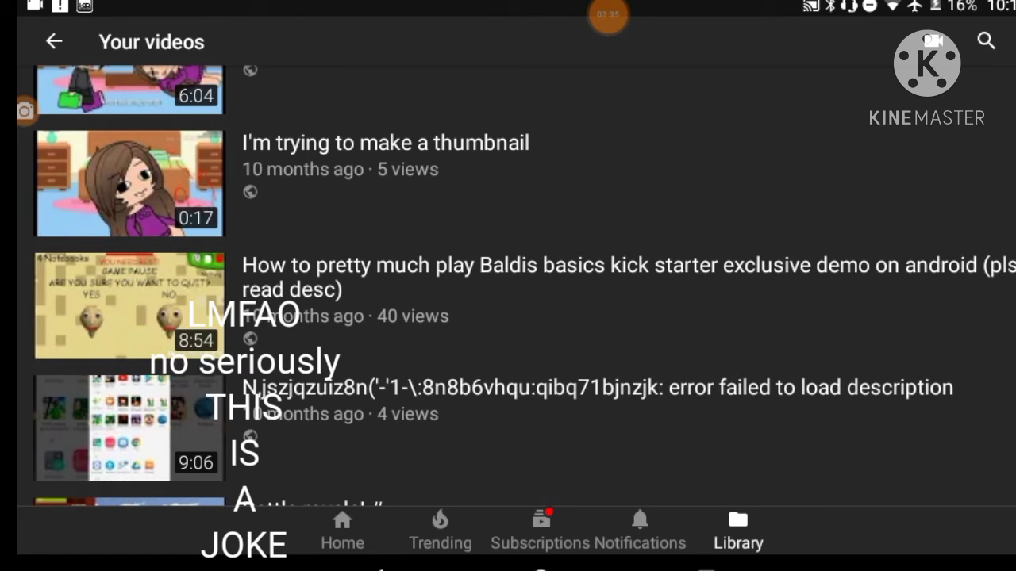
drag(738, 239, 738, 437)
drag(738, 278, 738, 436)
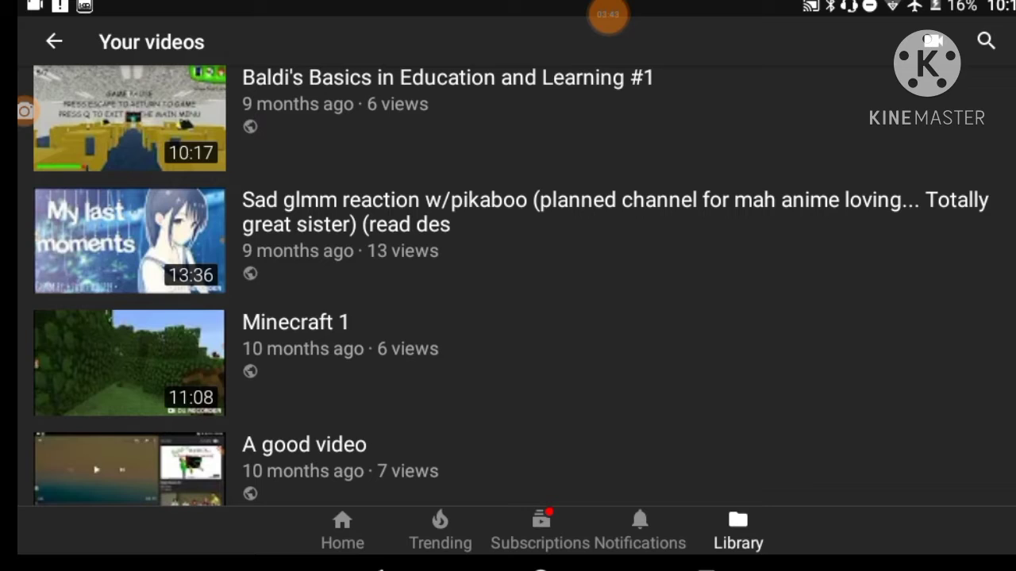
drag(283, 102, 278, 309)
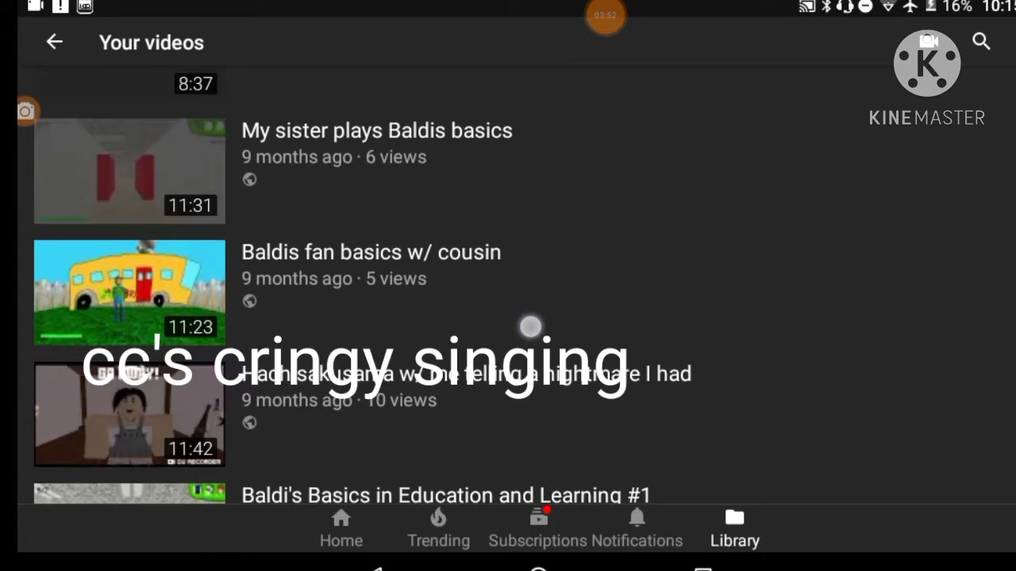
drag(556, 198, 564, 387)
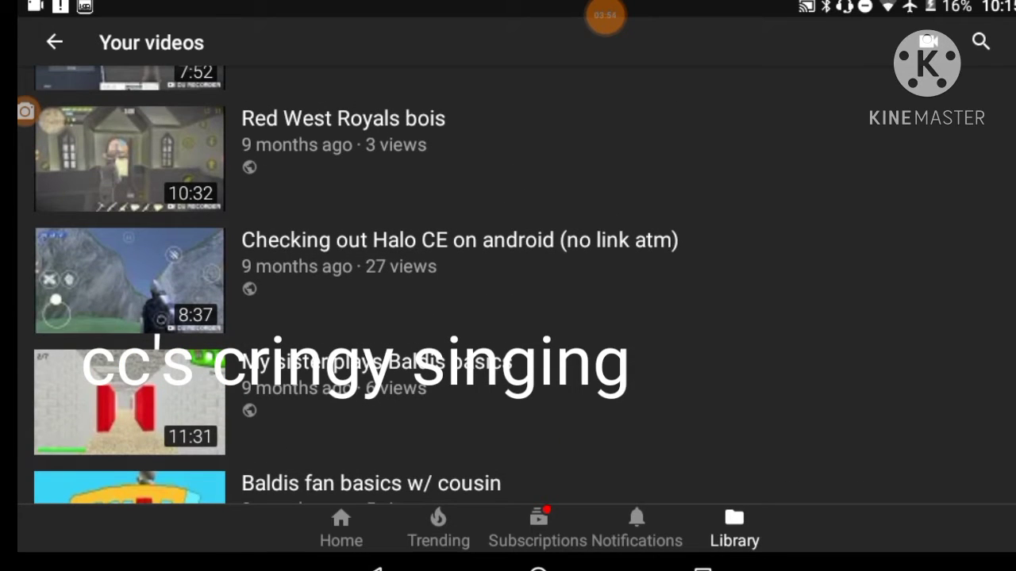
scroll(508, 286, up, 5)
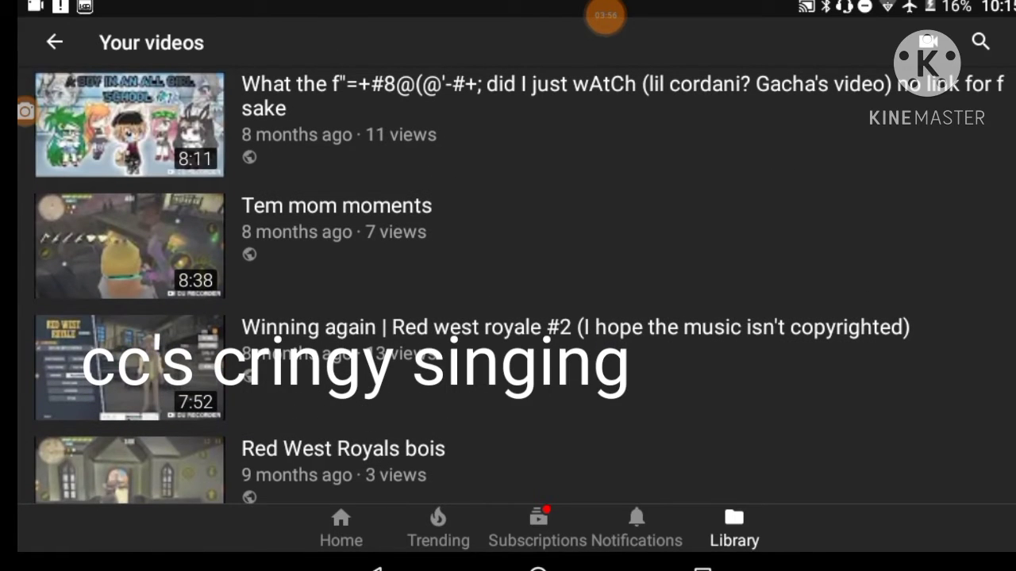
drag(524, 349, 524, 389)
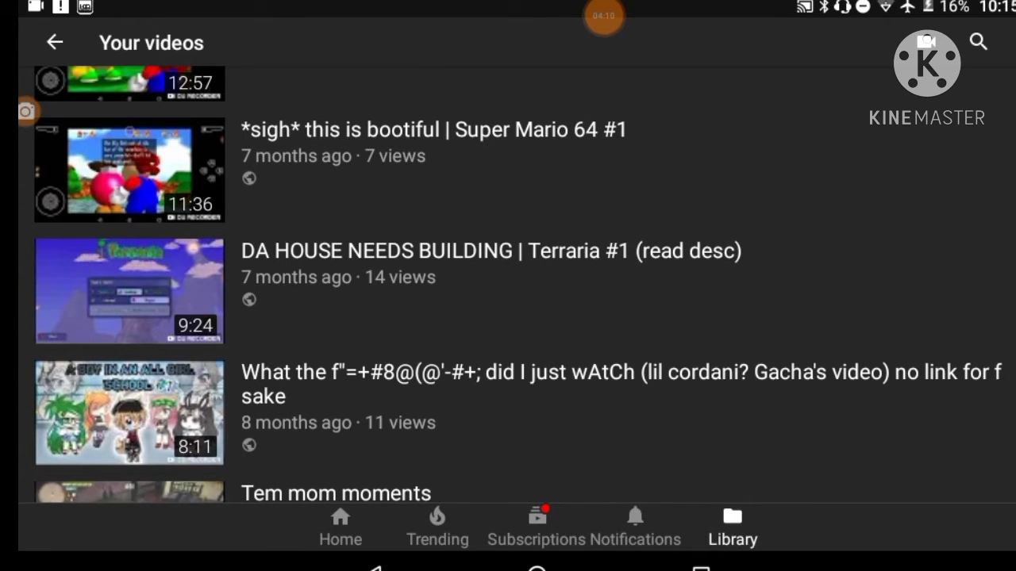
drag(617, 282, 606, 309)
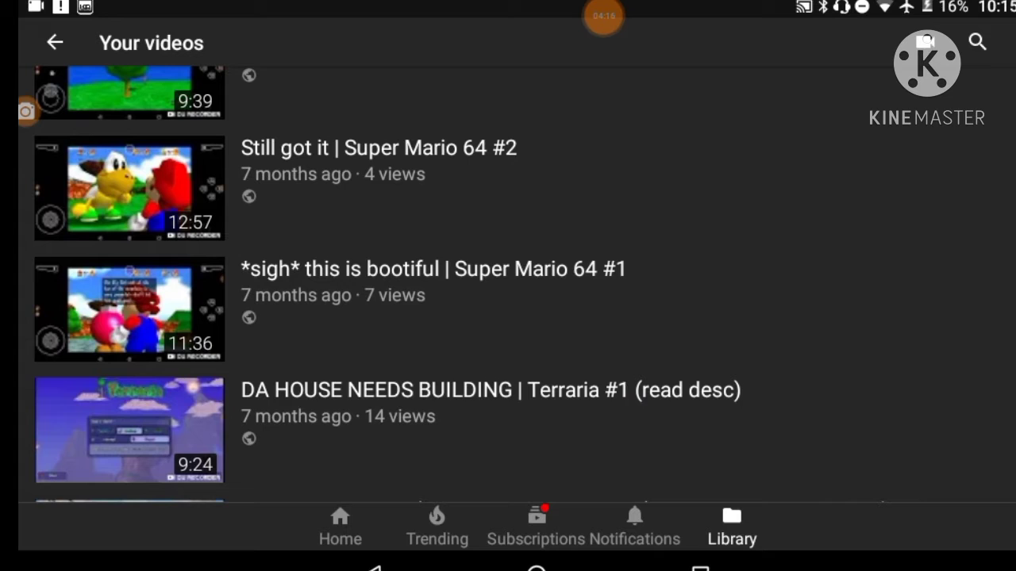
drag(576, 304, 557, 430)
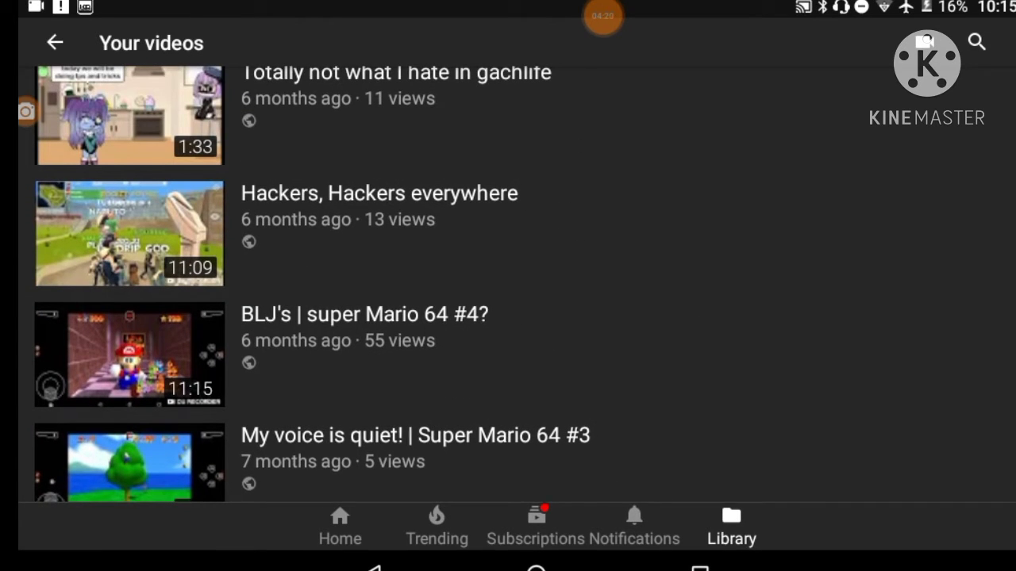
drag(564, 373, 654, 275)
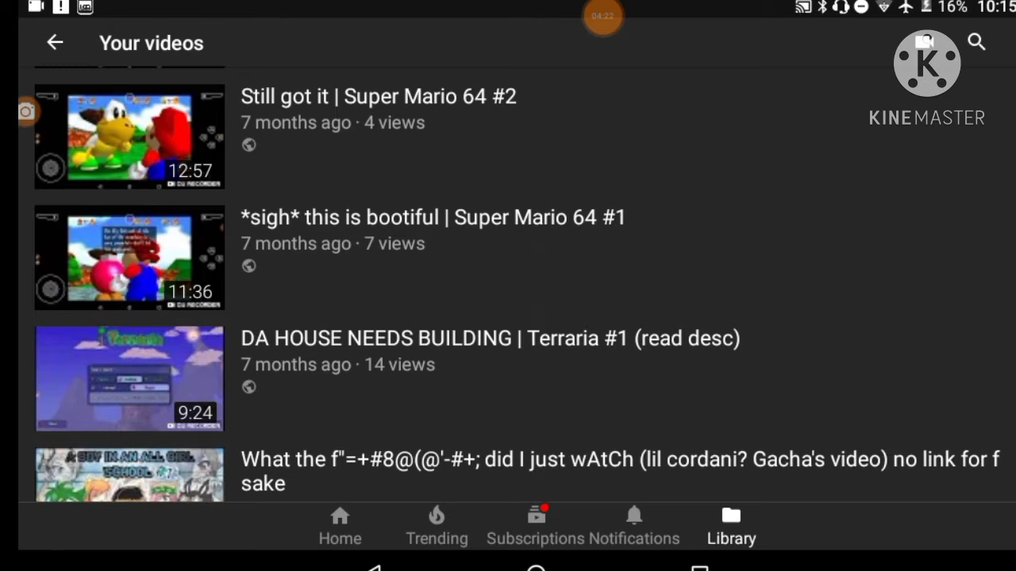
drag(544, 242, 544, 365)
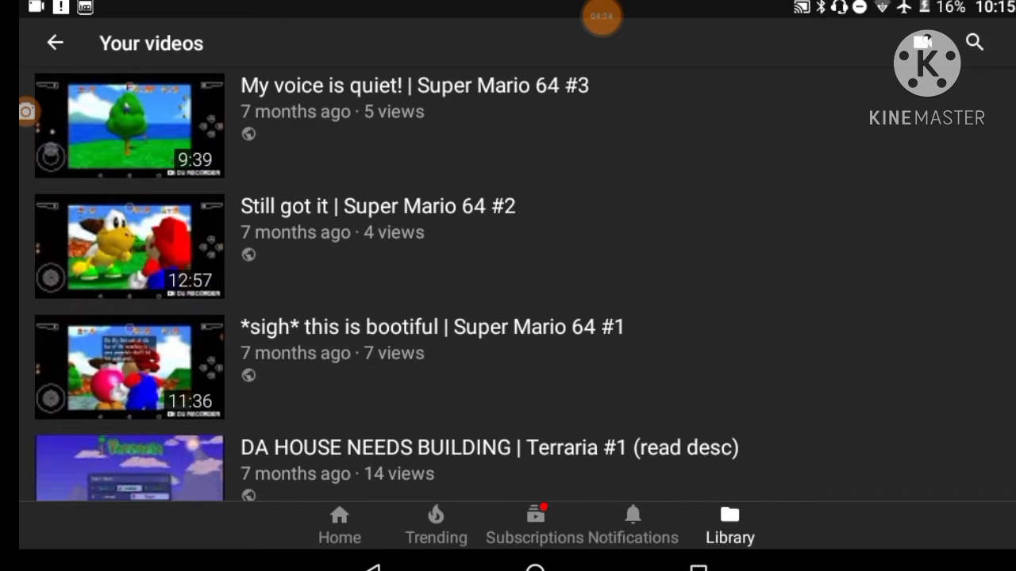
scroll(464, 341, up, 10)
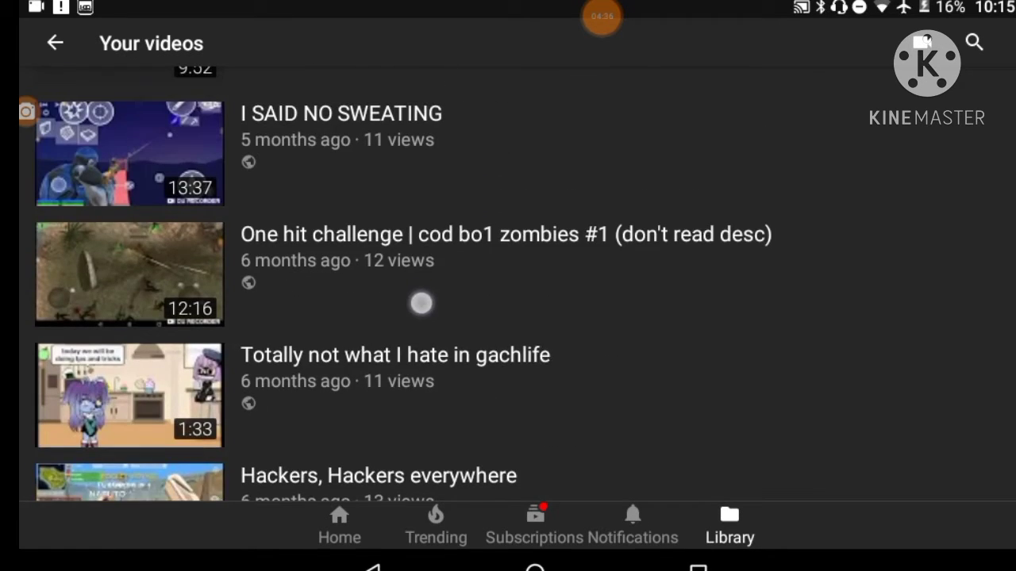
scroll(464, 371, up, 8)
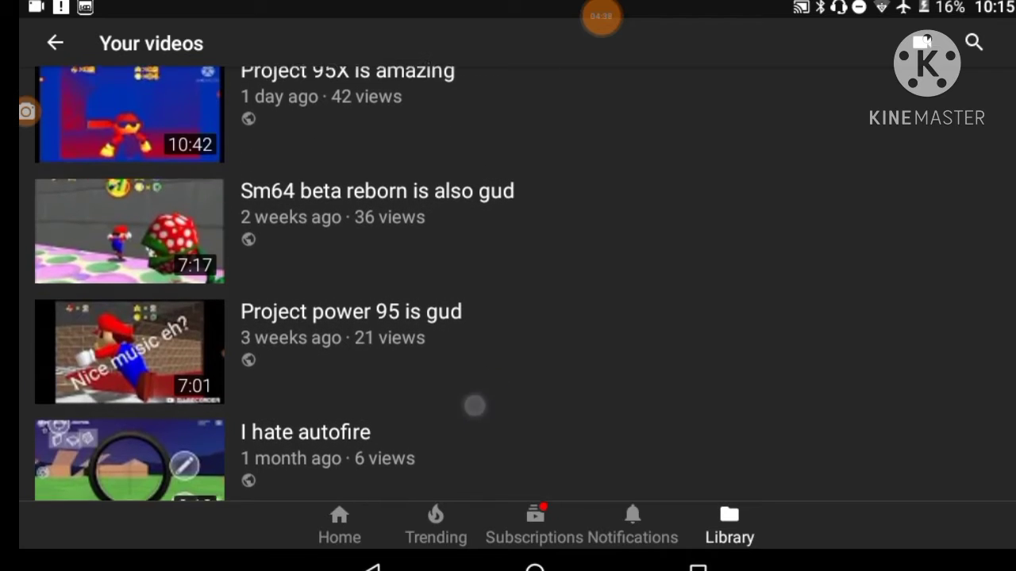
scroll(524, 196, up, 4)
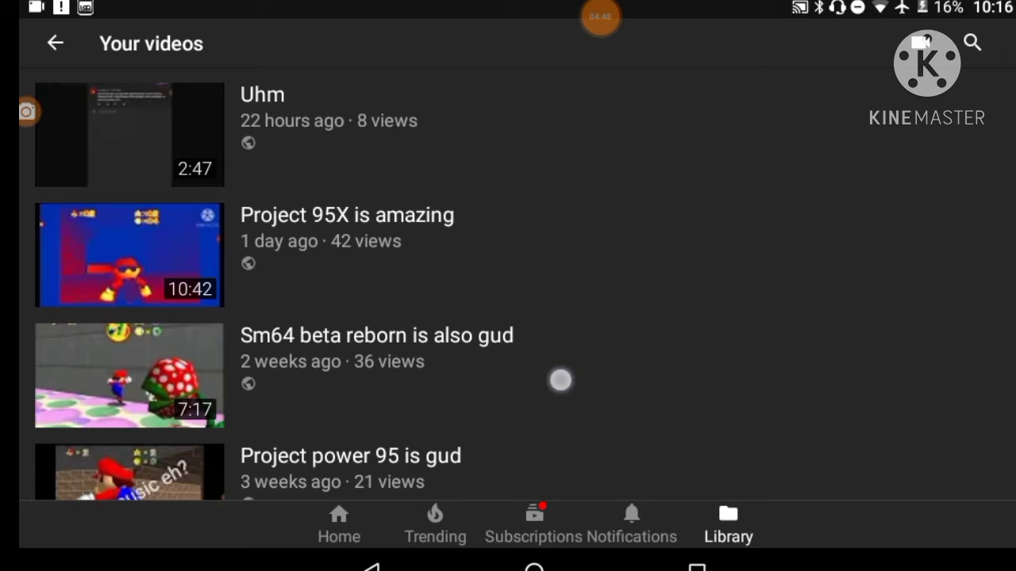
scroll(560, 380, down, 3)
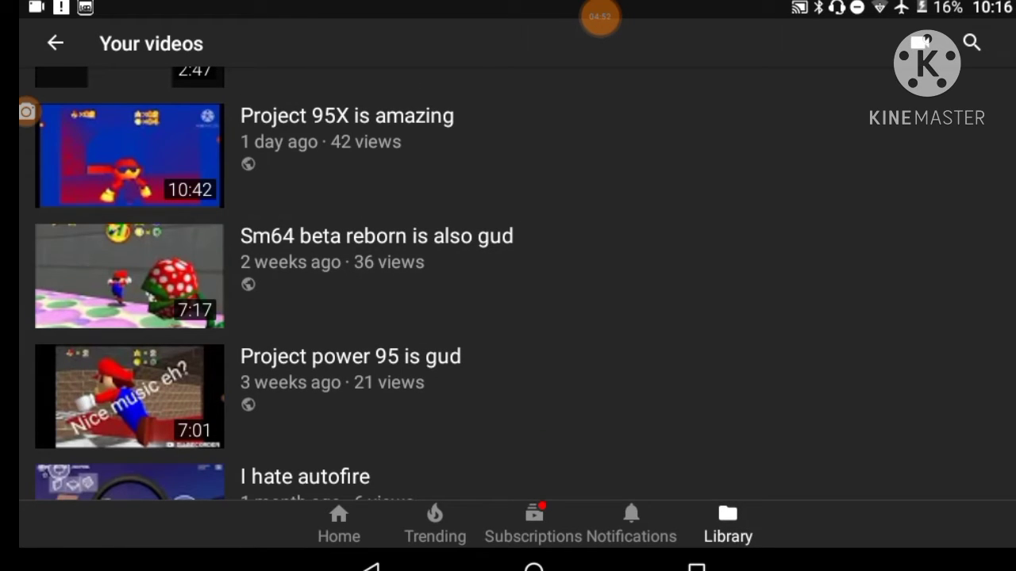
scroll(544, 229, up, 2)
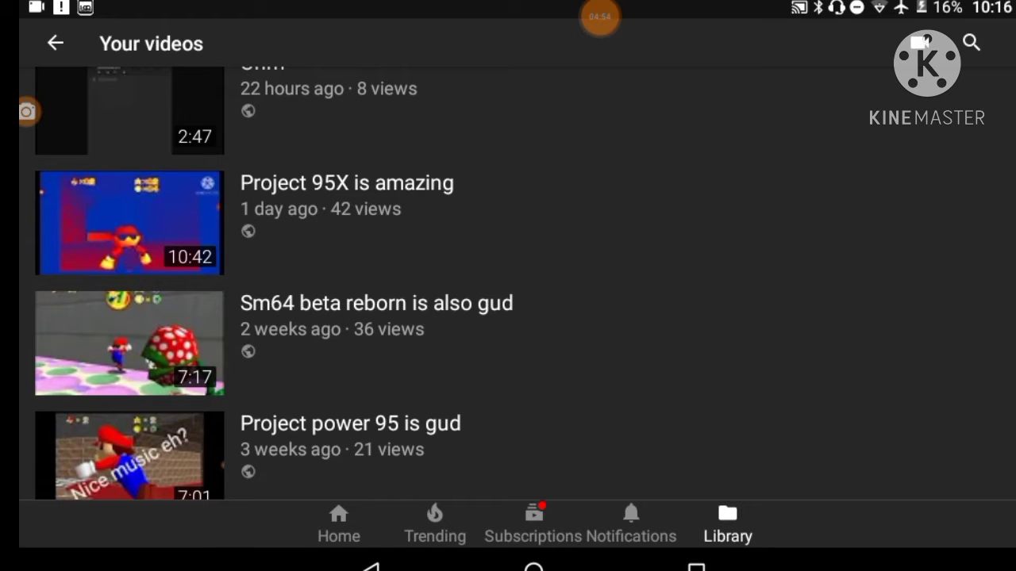
Watch Project 95X is amazing, browse its comments, and lower the volume
click(400, 221)
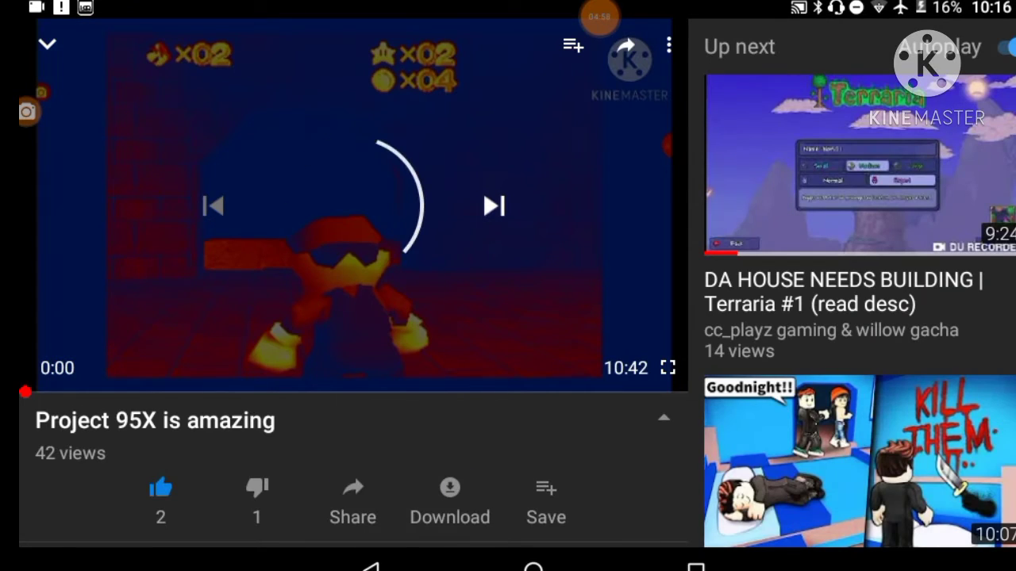
scroll(357, 476, down, 3)
drag(365, 453, 400, 498)
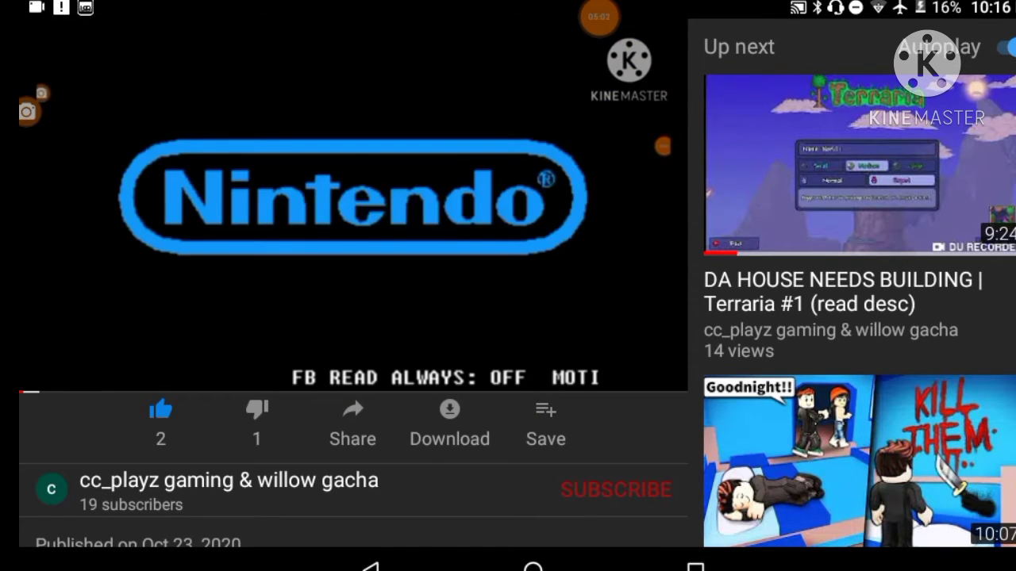
scroll(416, 460, down, 3)
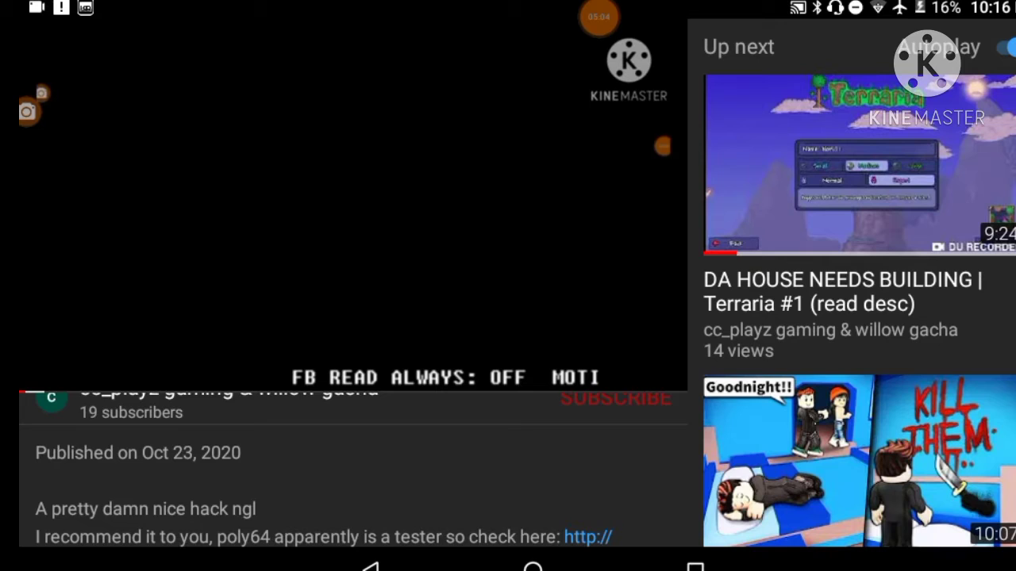
scroll(530, 448, up, 2)
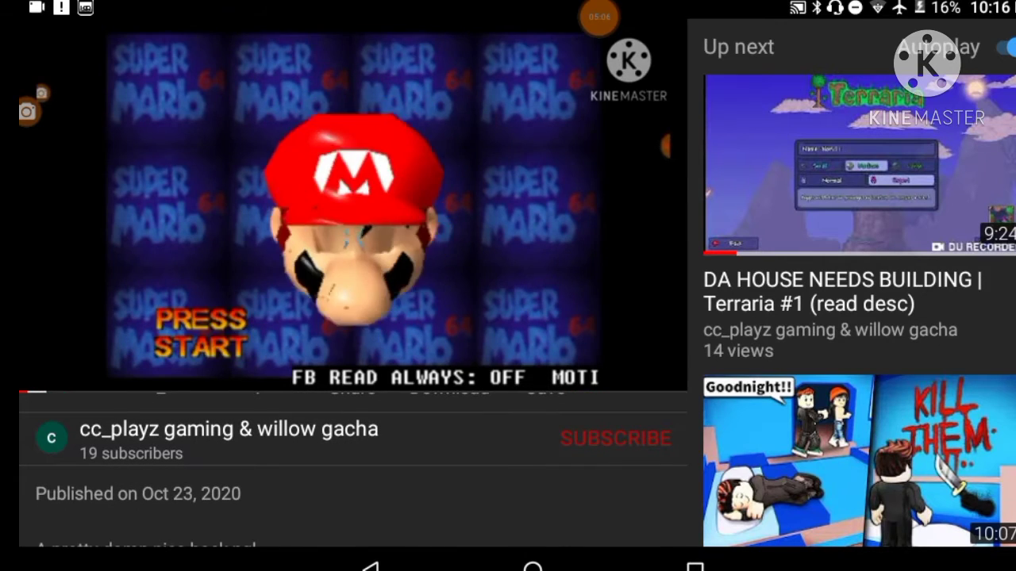
scroll(341, 476, down, 2)
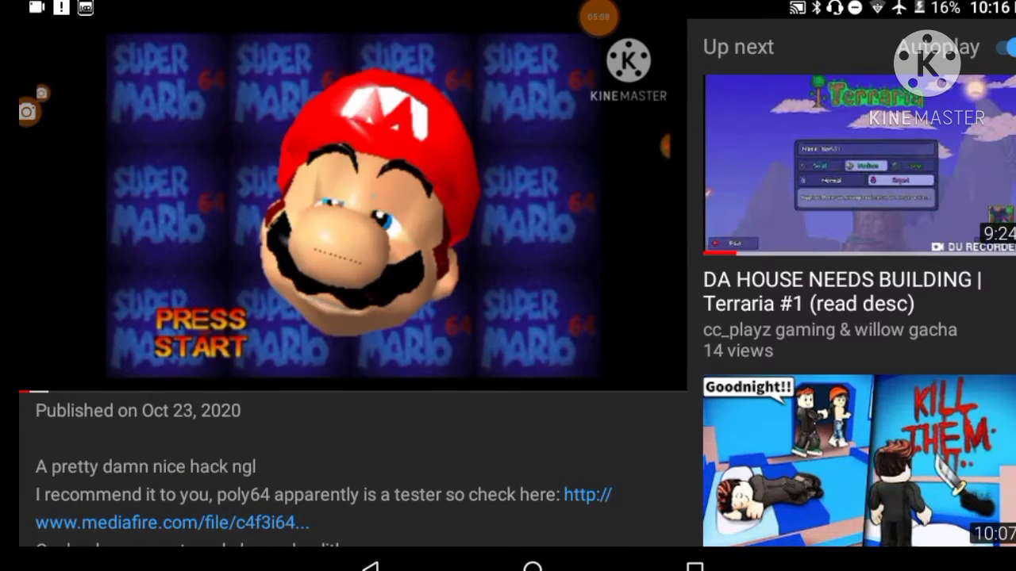
scroll(857, 318, down, 1)
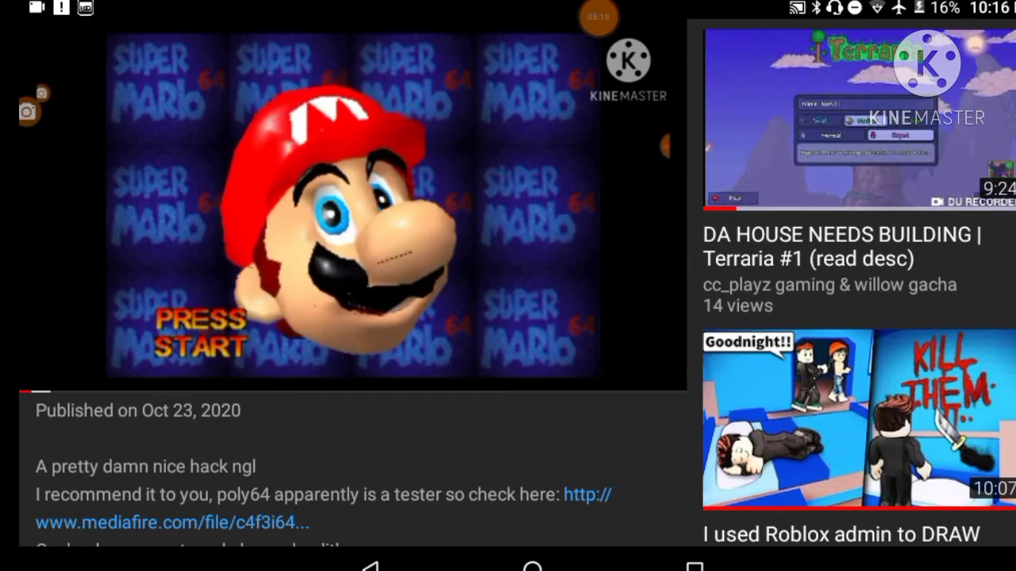
key(XF86AudioLowerVolume)
key(XF86AudioLowerVolume)
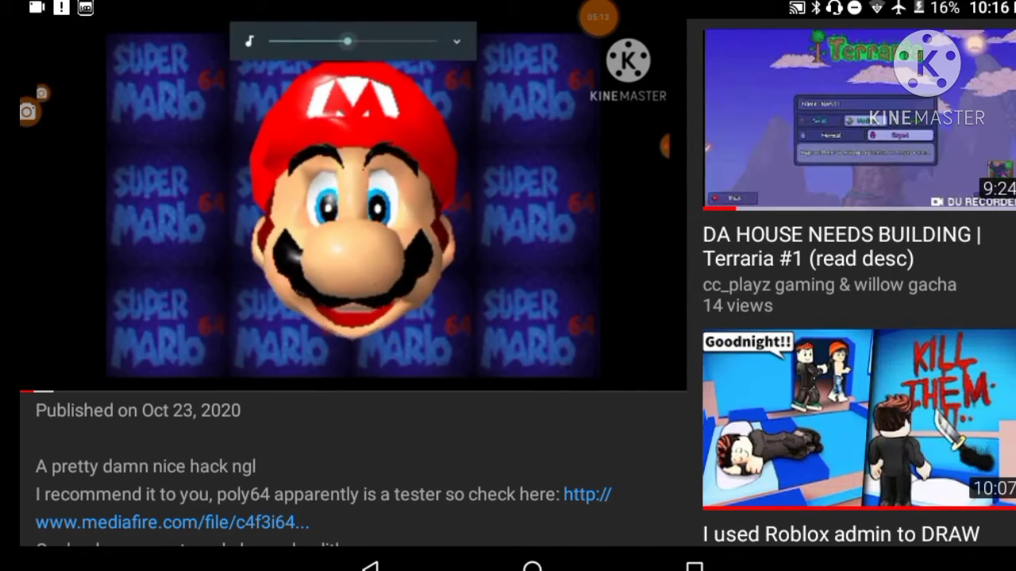
scroll(857, 317, down, 5)
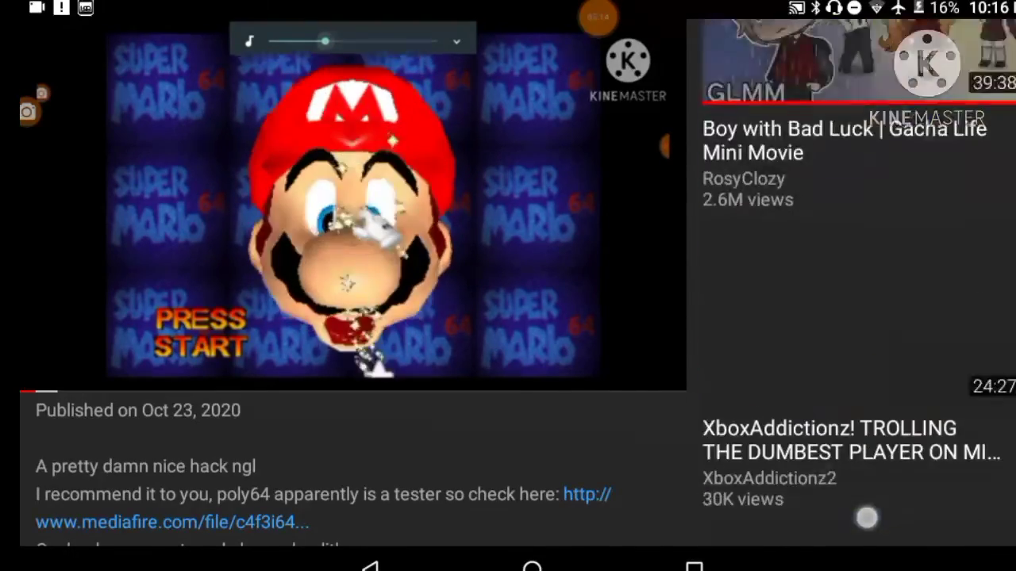
scroll(857, 317, down, 5)
scroll(857, 317, down, 5)
scroll(857, 318, down, 3)
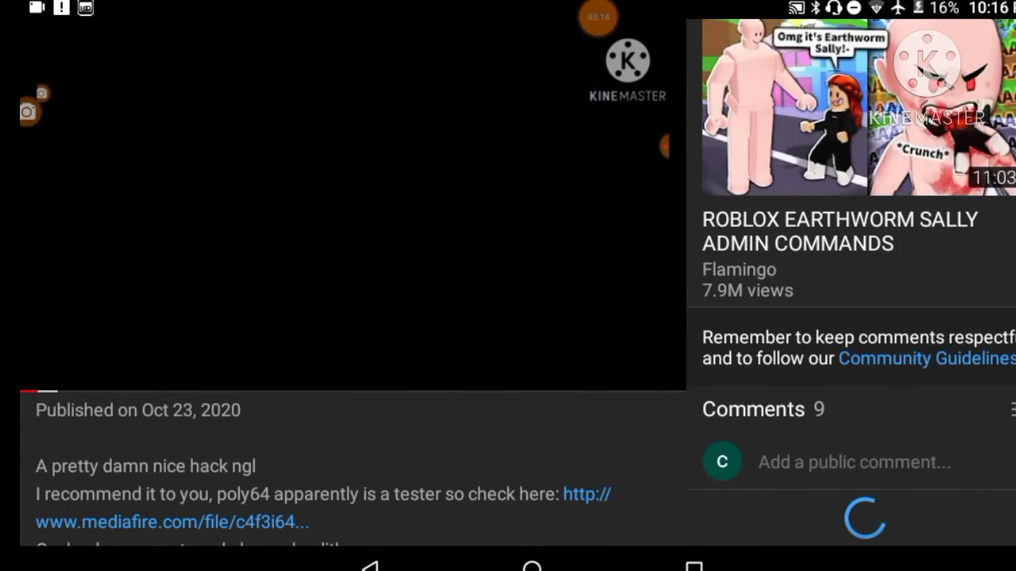
scroll(857, 318, down, 5)
scroll(857, 318, down, 2)
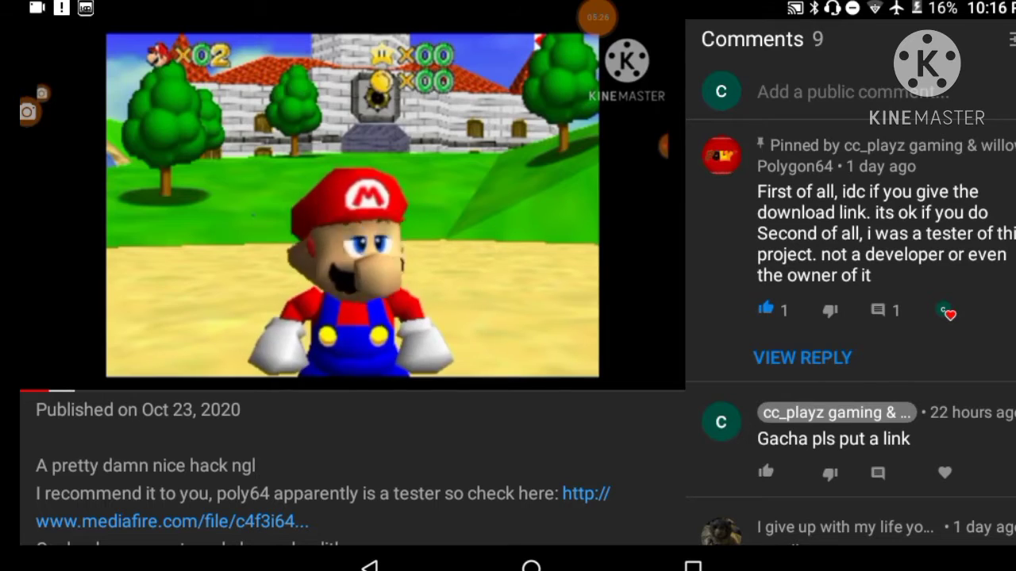
scroll(849, 318, down, 2)
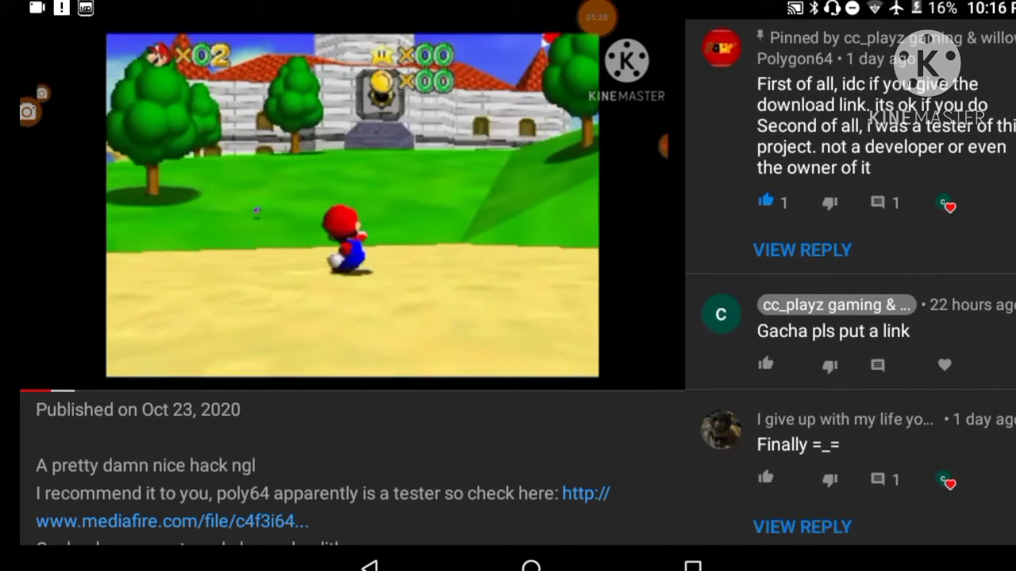
scroll(849, 318, down, 4)
scroll(849, 317, down, 2)
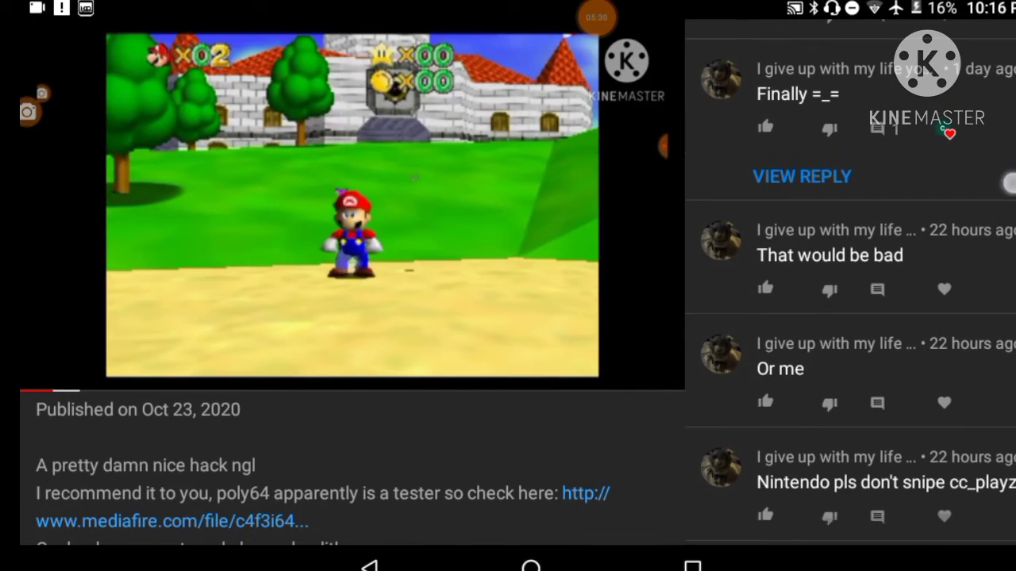
scroll(849, 317, up, 1)
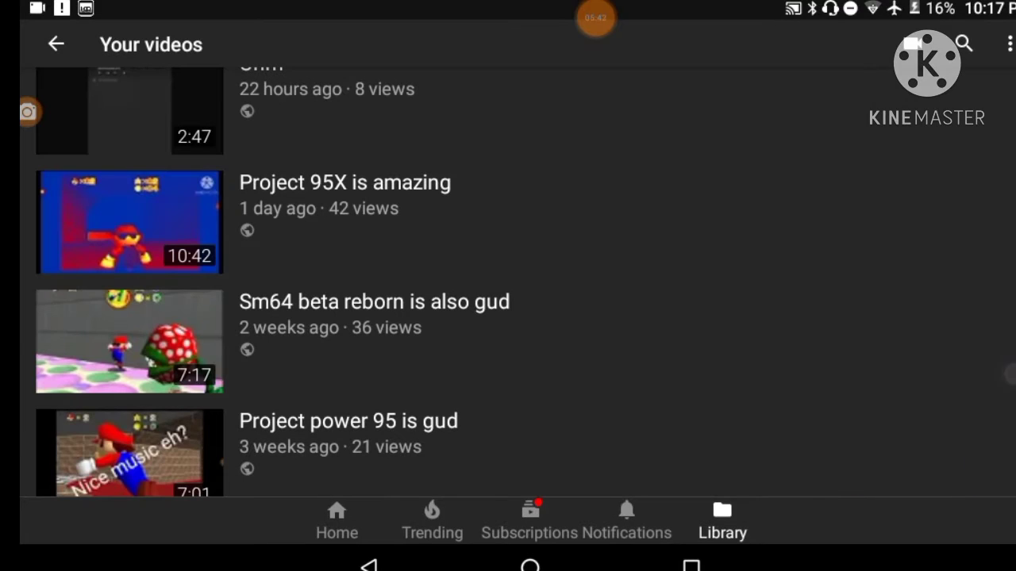
Bring up YouTube search with recent queries like theodd1sout listed
click(962, 44)
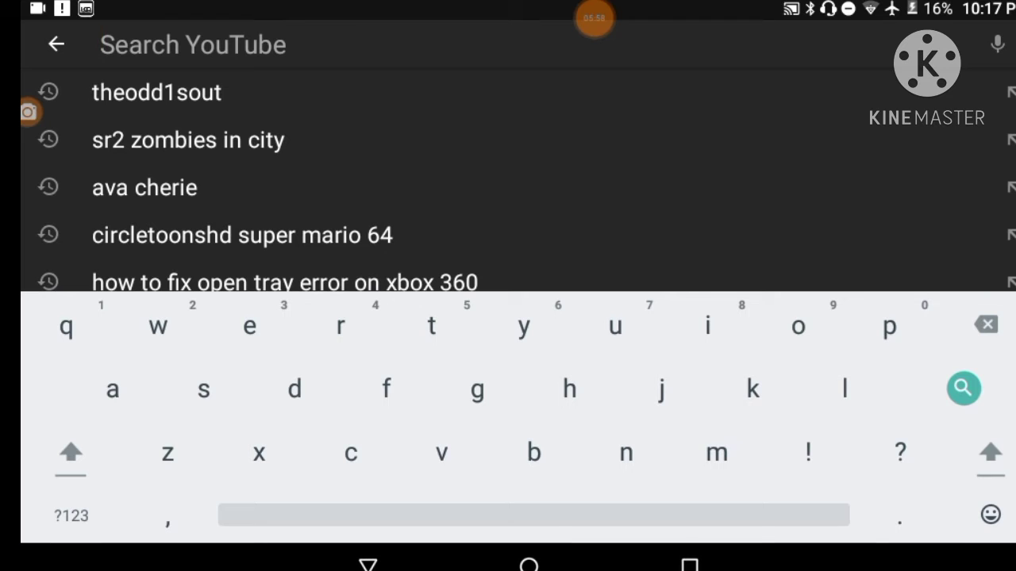
text(sm64)
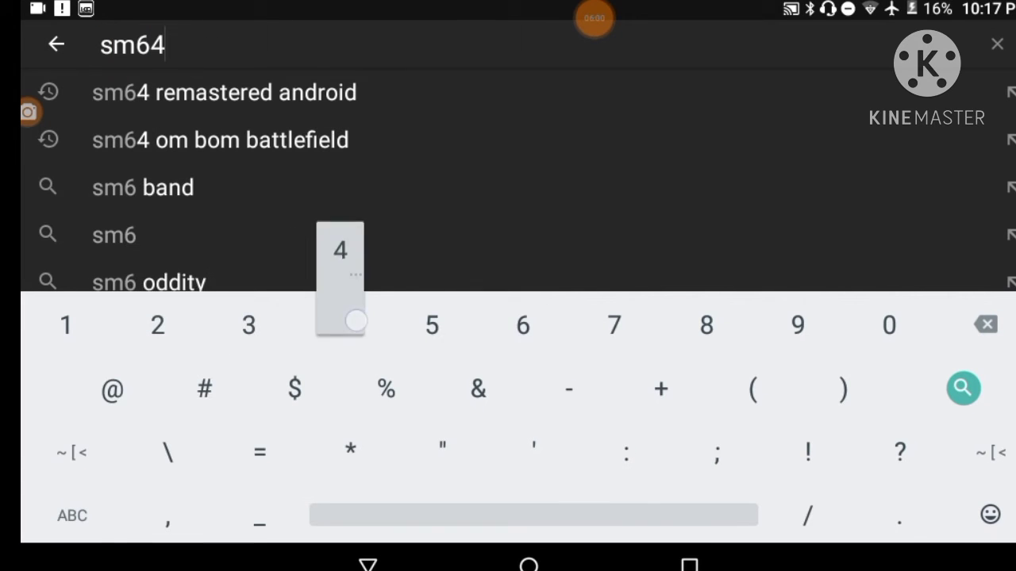
text( b)
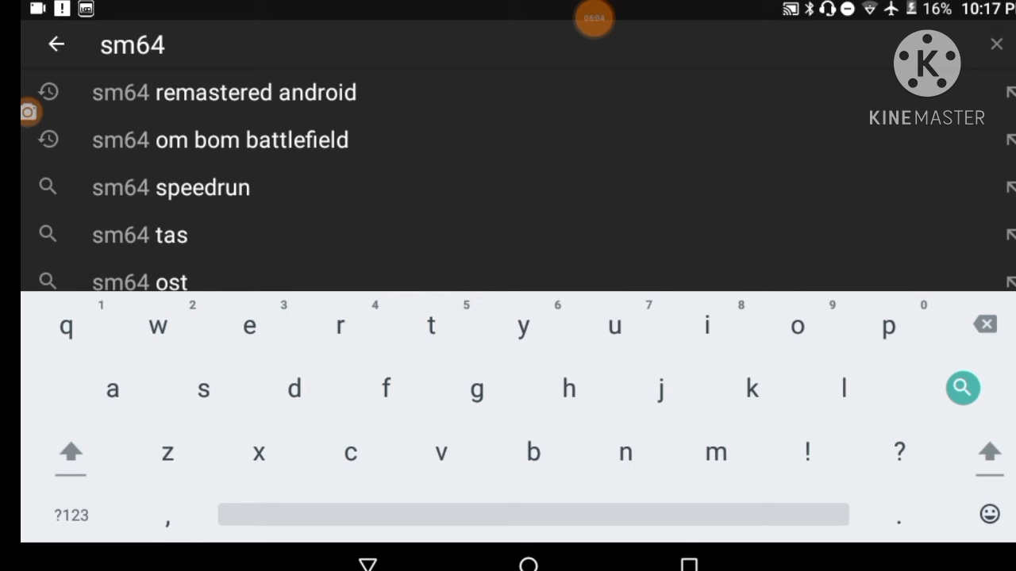
text(eta)
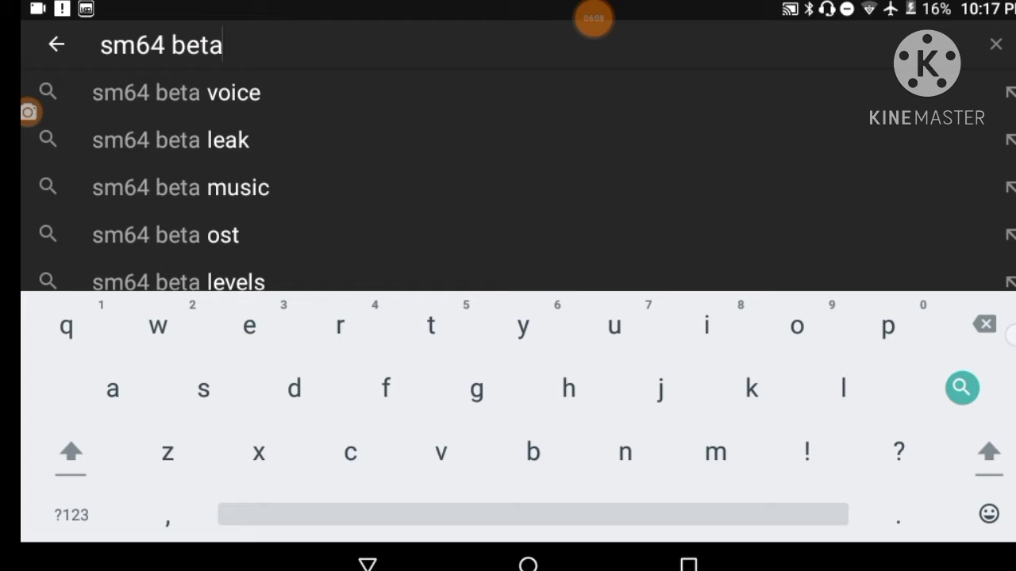
Clear the search text and pick the suggestion 'the preservation project sm64'
key(BackSpace)
key(BackSpace)
key(BackSpace)
key(BackSpace)
key(BackSpace)
key(BackSpace)
key(BackSpace)
key(BackSpace)
text(the)
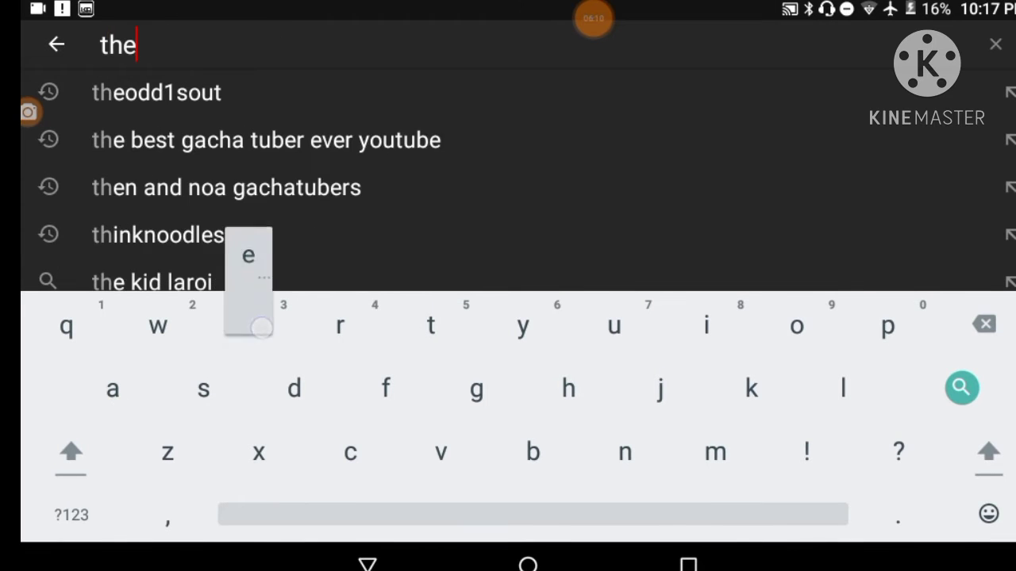
text( preser)
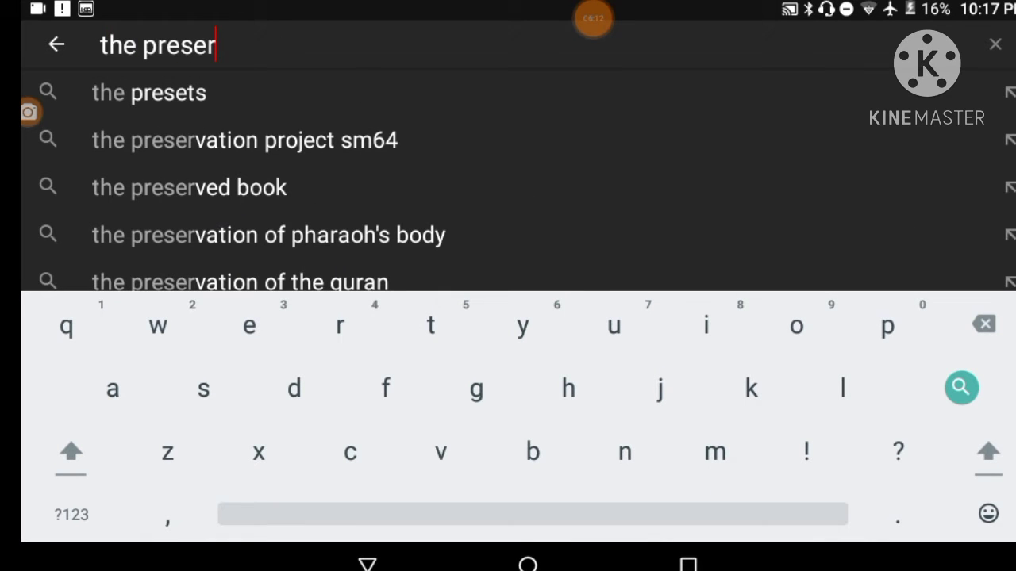
click(264, 139)
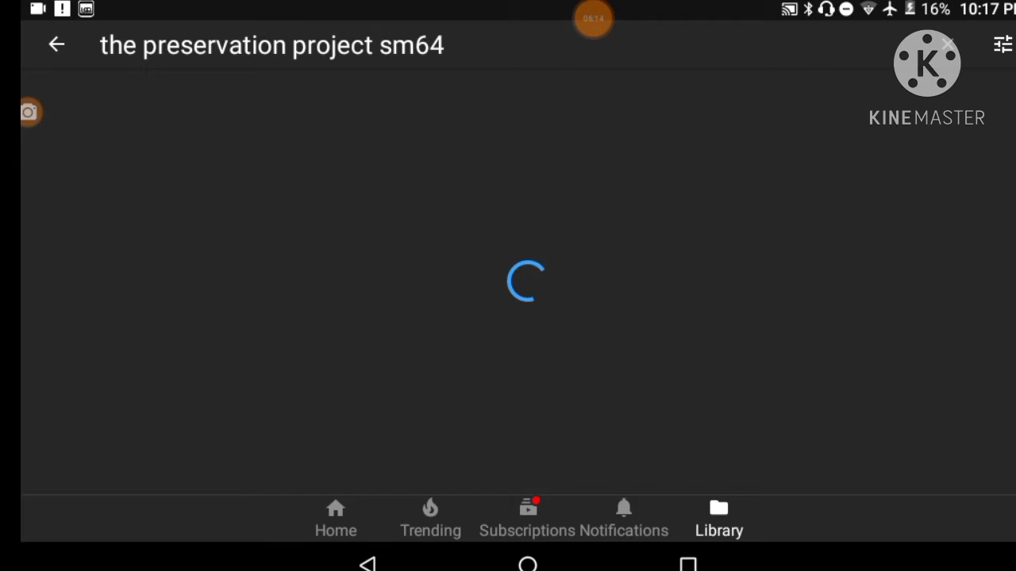
Filter the search results to uploads from Today
click(1002, 44)
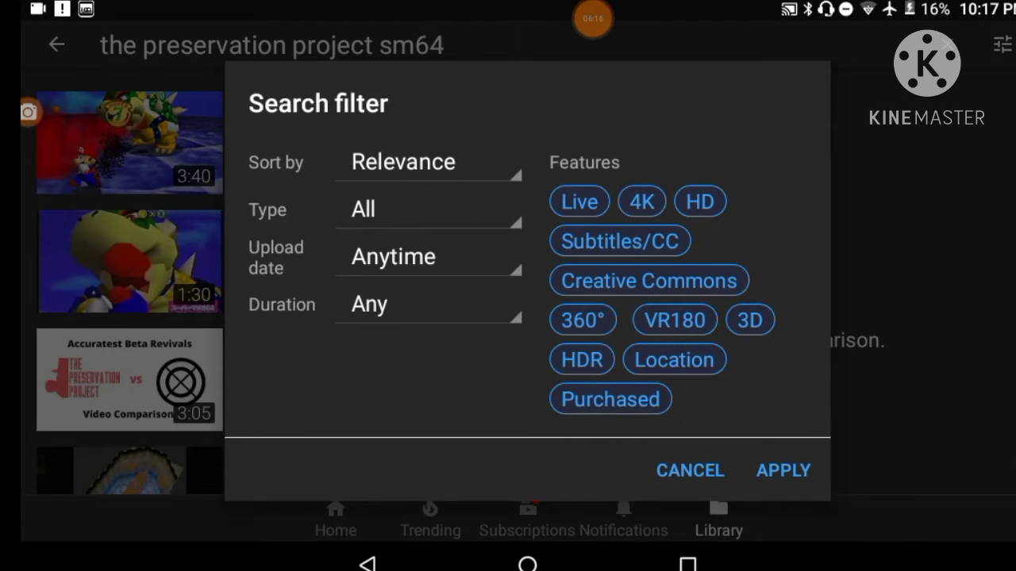
click(428, 256)
click(389, 344)
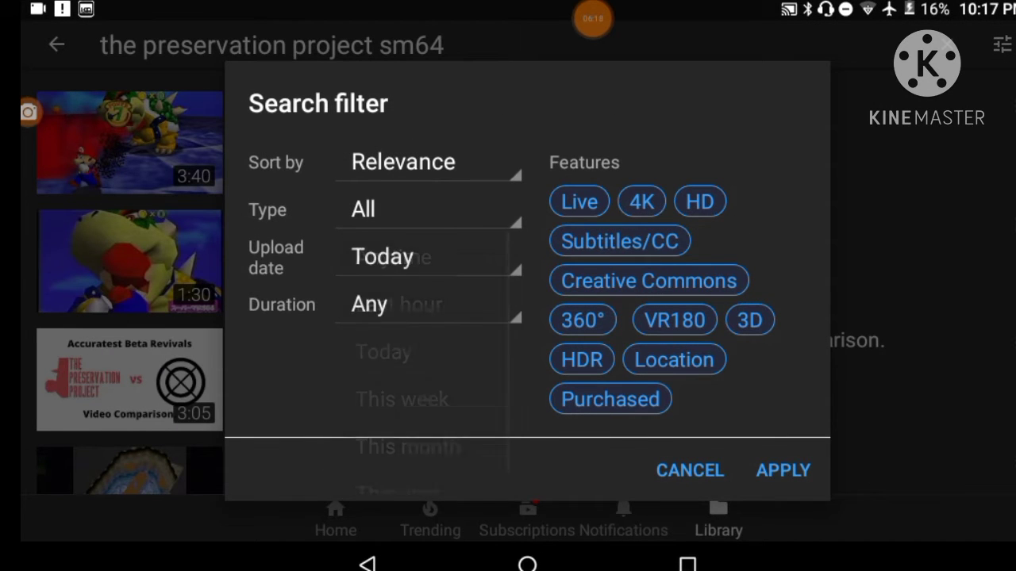
click(783, 470)
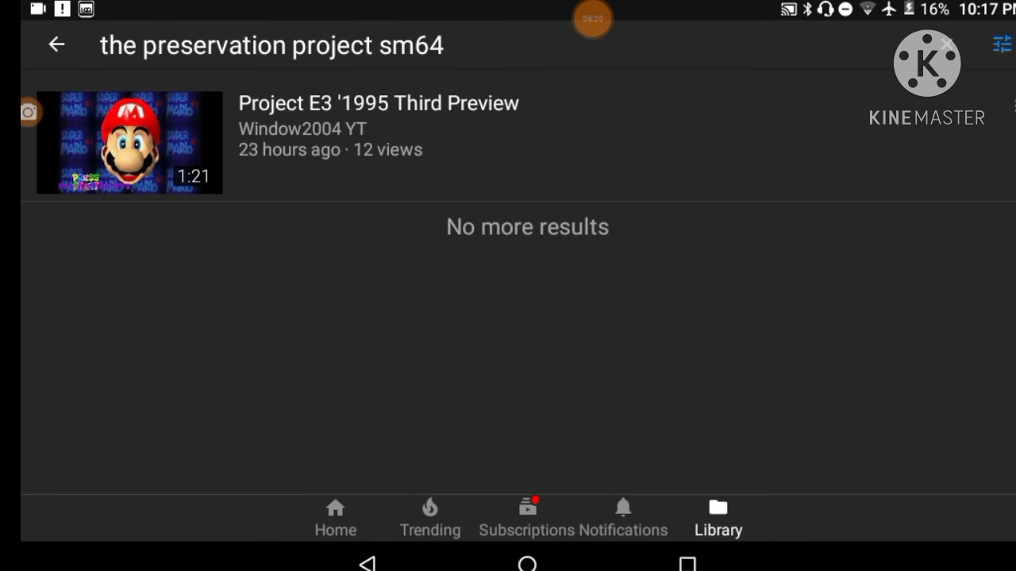
Change the upload-date filter to This year
click(1002, 45)
click(428, 256)
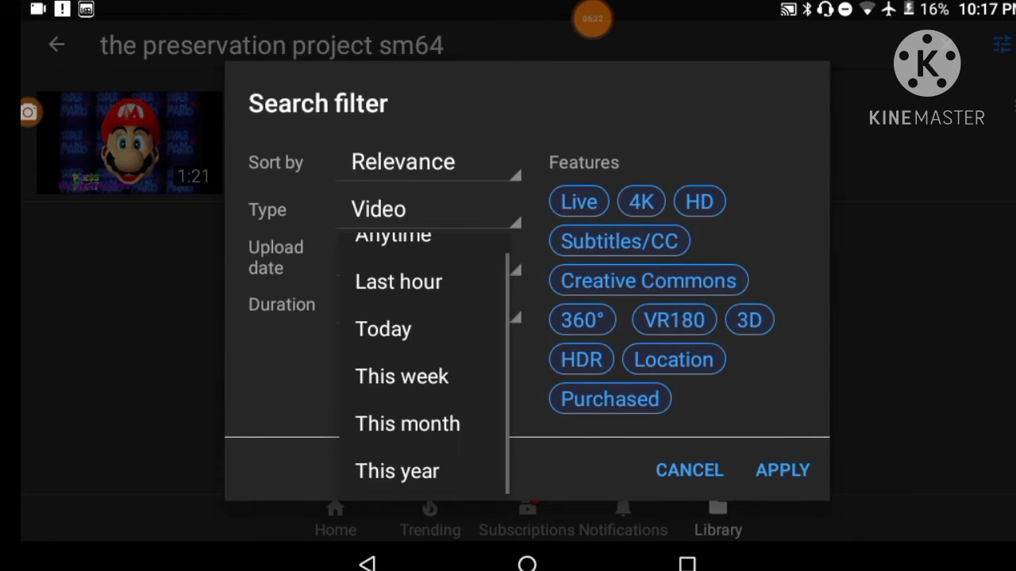
click(397, 472)
click(783, 471)
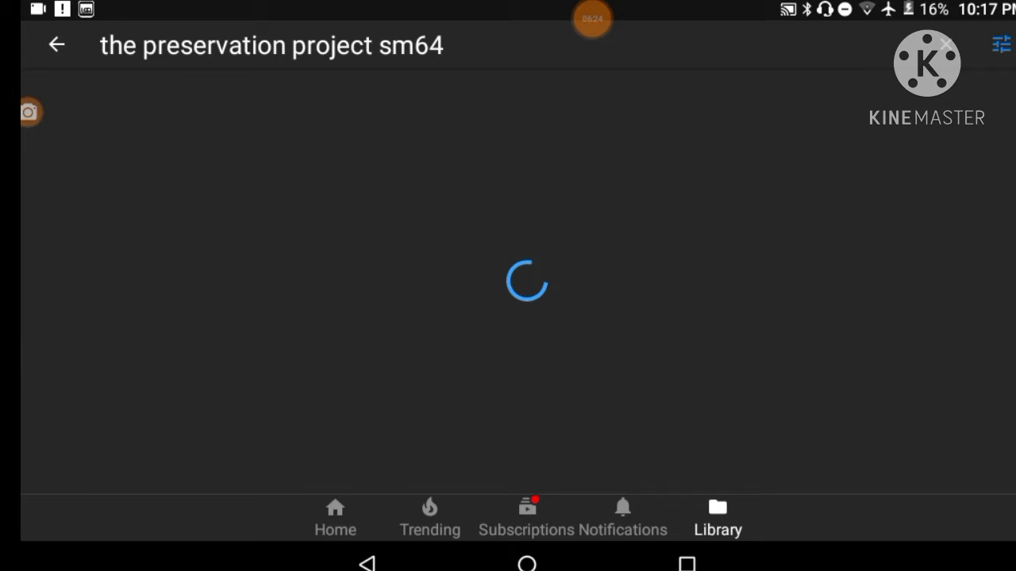
drag(463, 373, 540, 373)
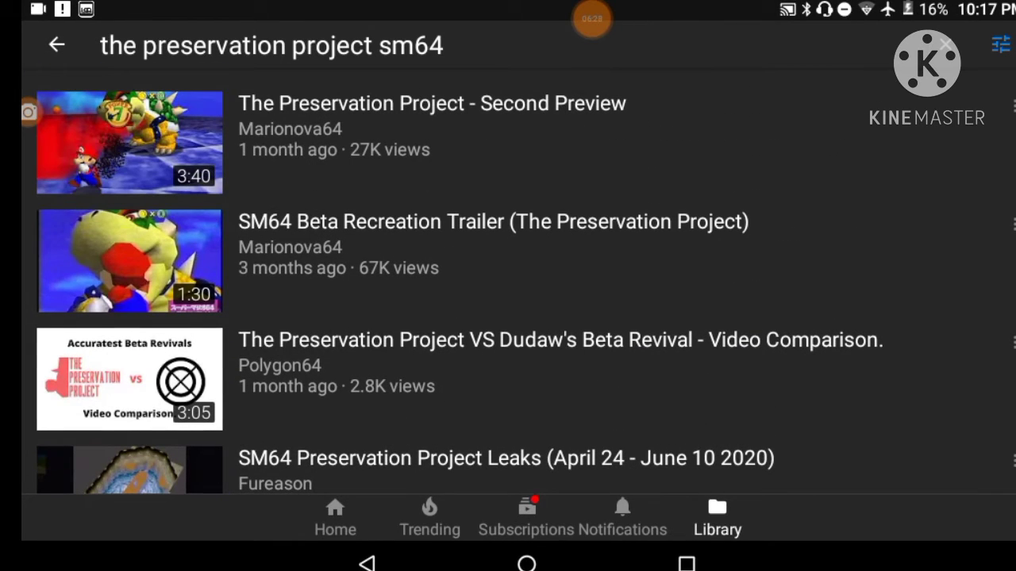
Open The Preservation Project - Second Preview and scroll through its description
click(484, 158)
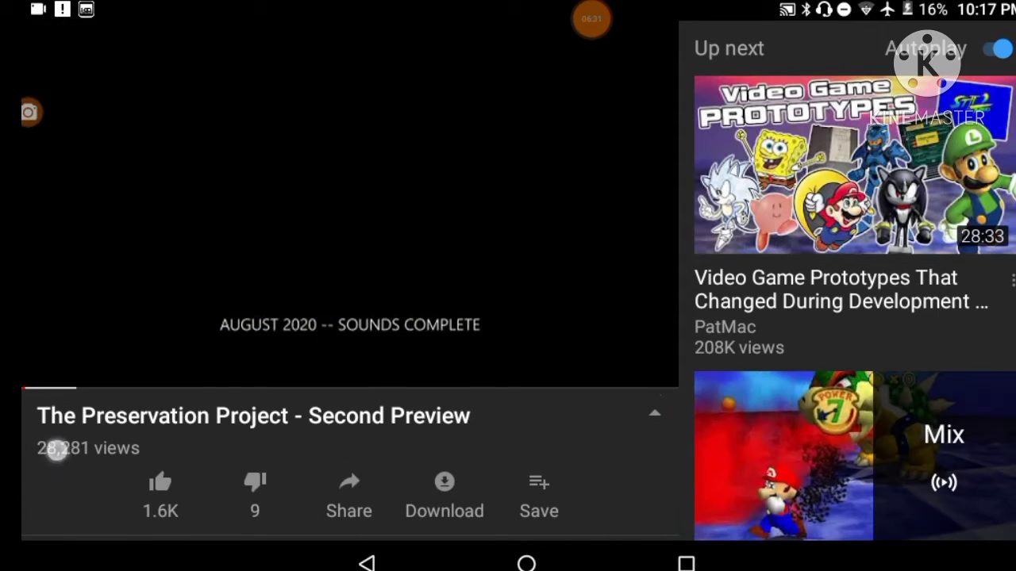
mouse_move(48, 450)
mouse_down()
mouse_move(91, 271)
mouse_move(89, 162)
mouse_up()
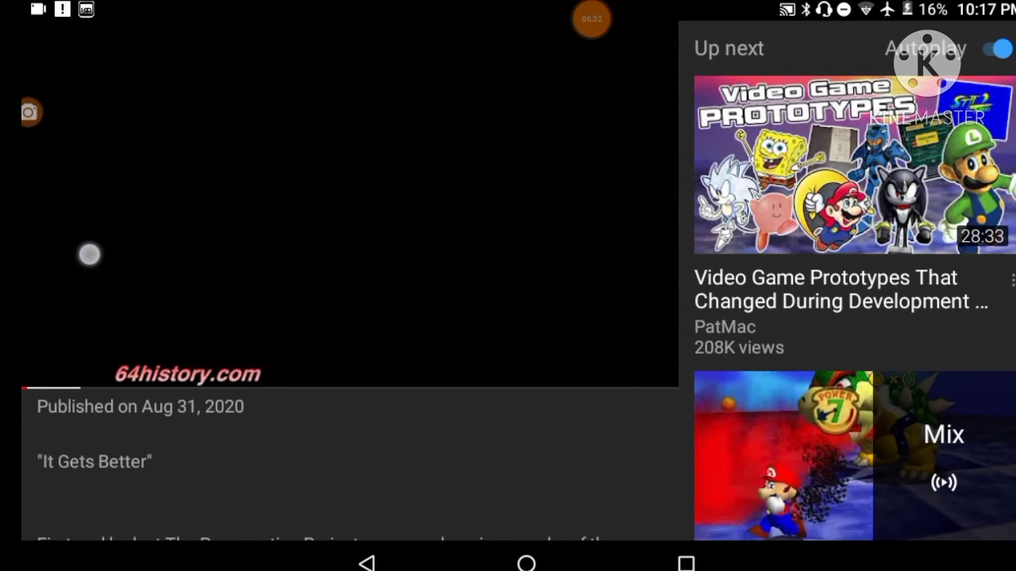
drag(79, 412, 90, 297)
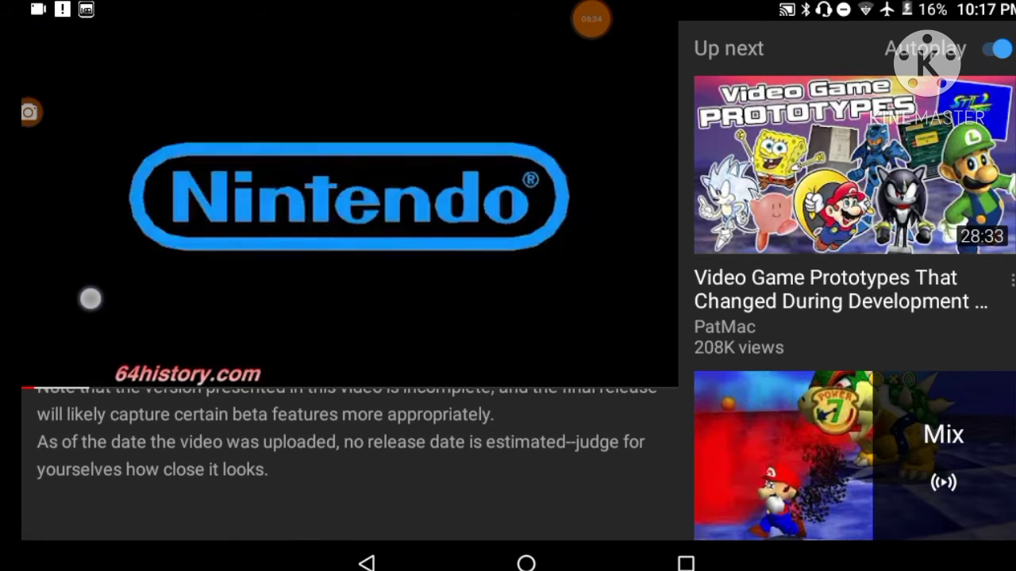
drag(48, 412, 37, 523)
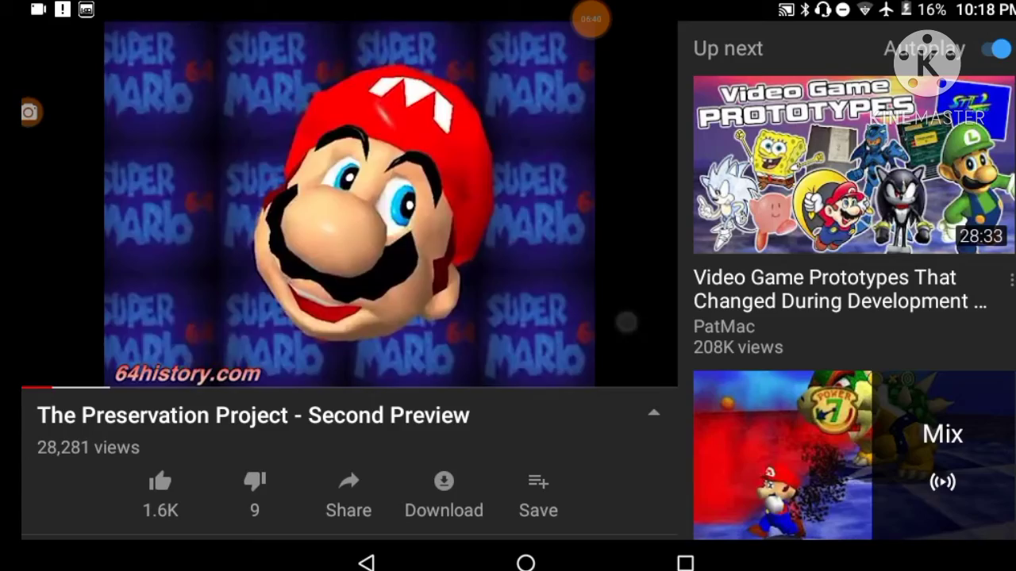
Play the video fullscreen, pause it at 0:18, then exit fullscreen
click(626, 320)
click(651, 369)
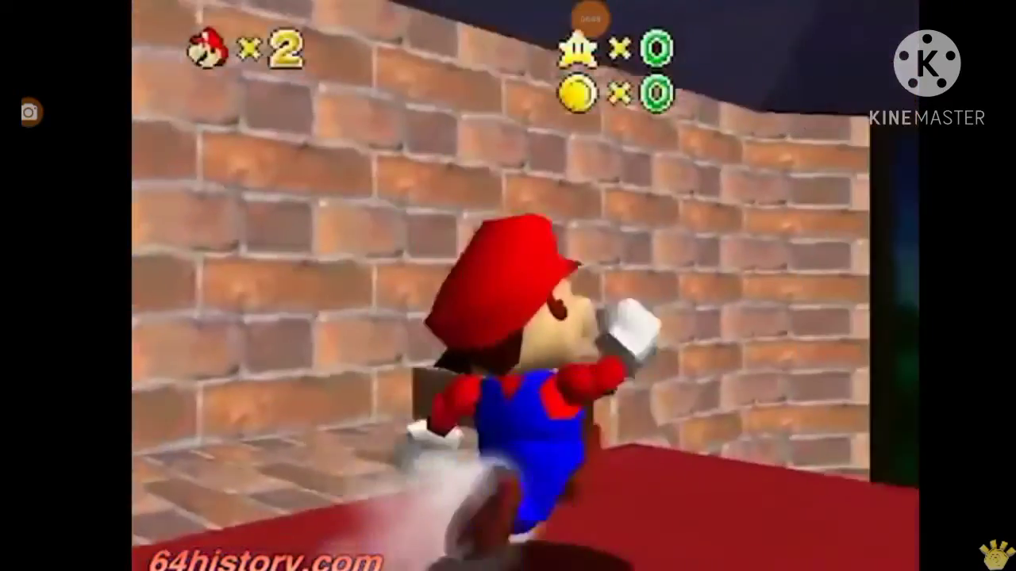
click(508, 317)
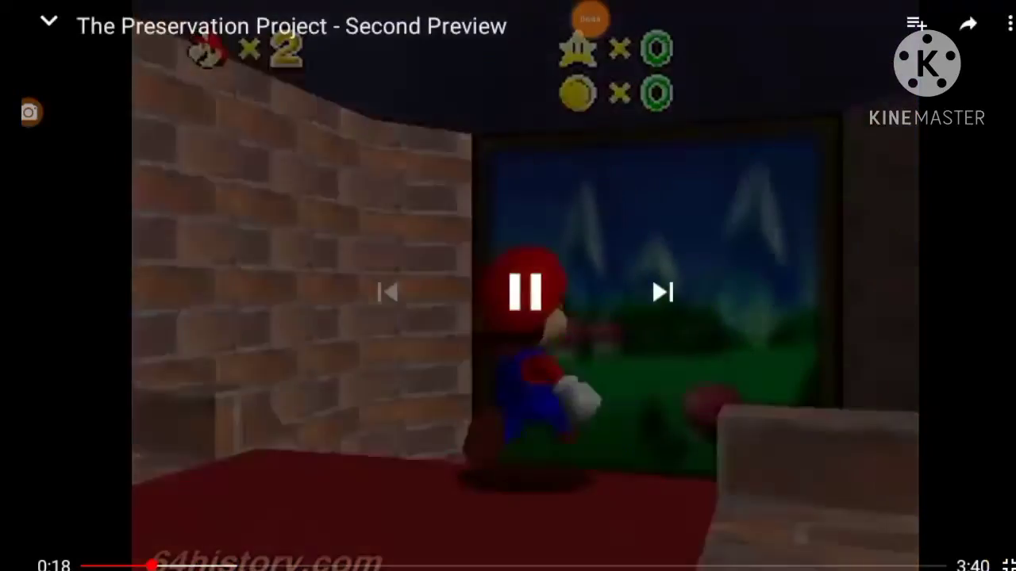
click(525, 292)
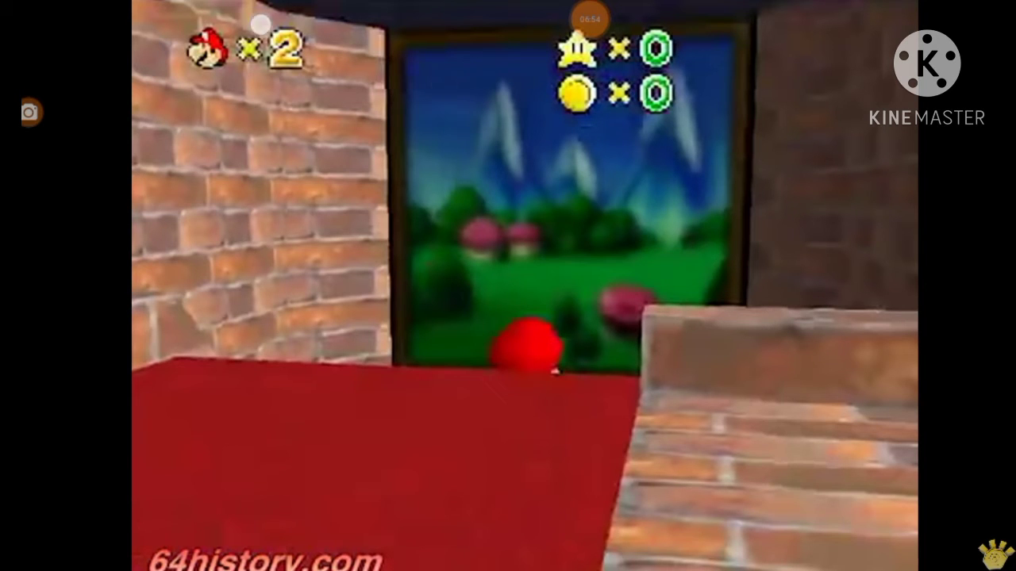
key(Escape)
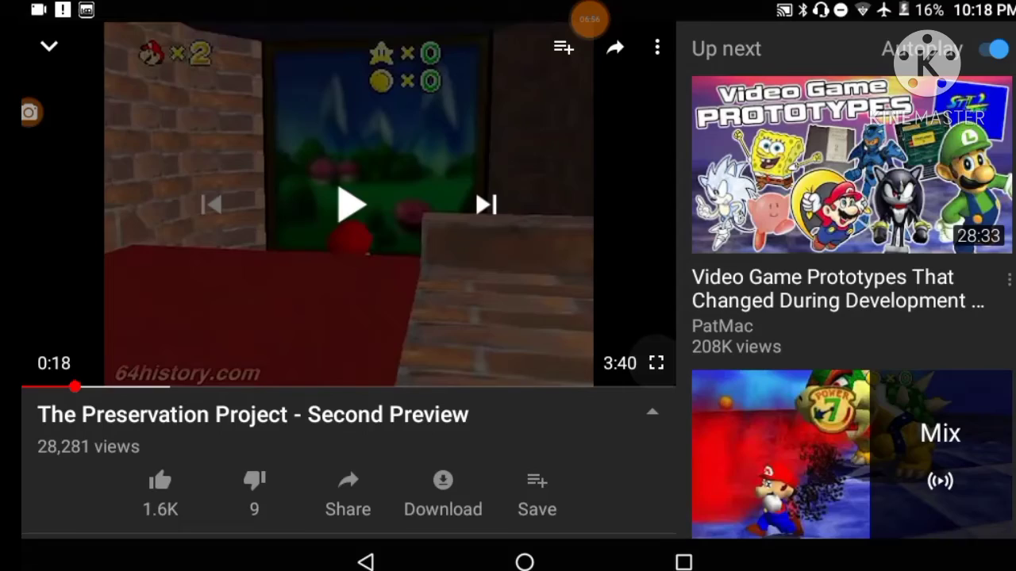
Dismiss the video's mini-player and return to YouTube from Recents
drag(349, 198, 873, 437)
drag(857, 397, 1008, 397)
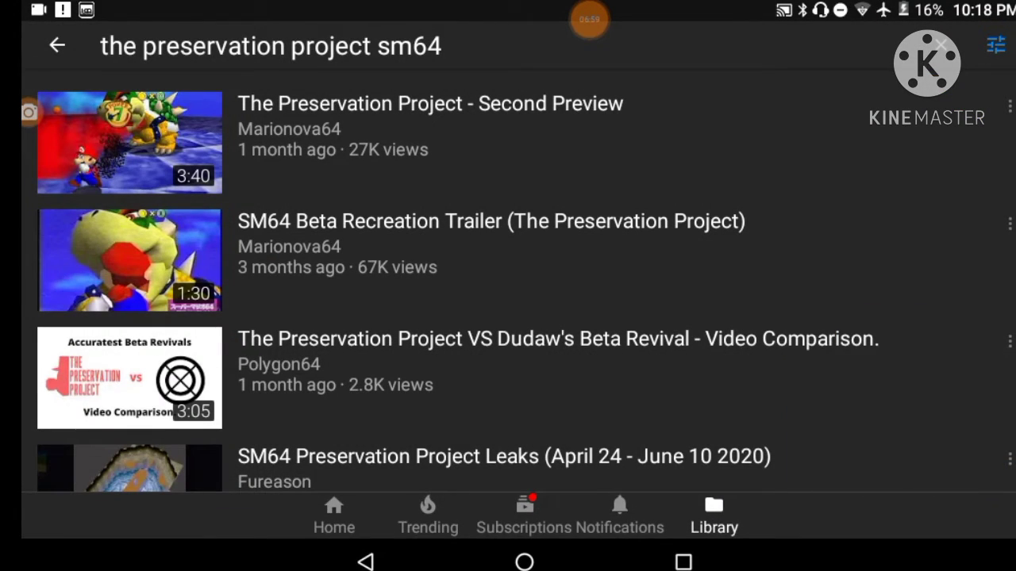
click(683, 562)
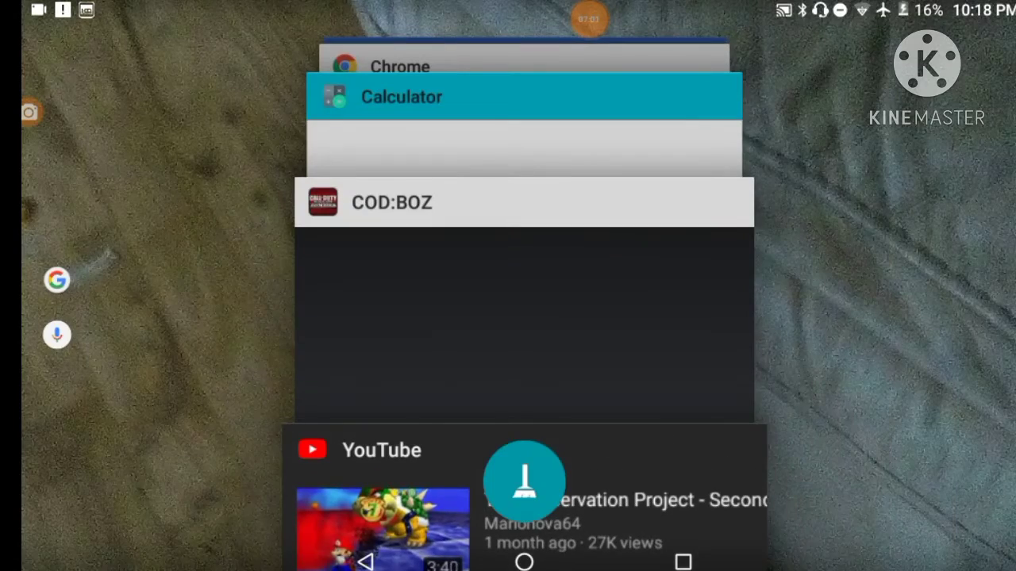
click(709, 465)
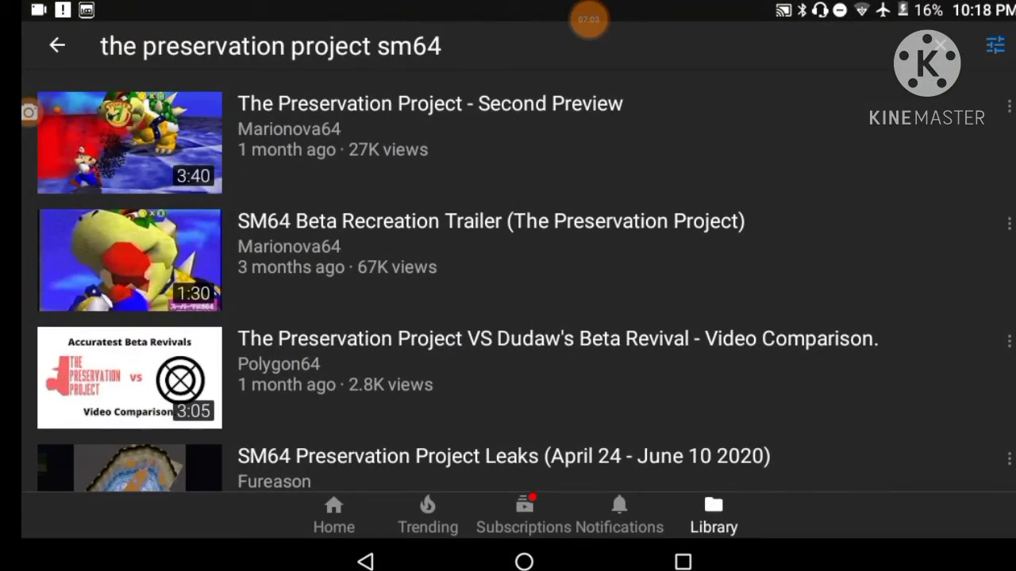
Revisit YouTube through Recents once more, then go to the home screen
click(684, 562)
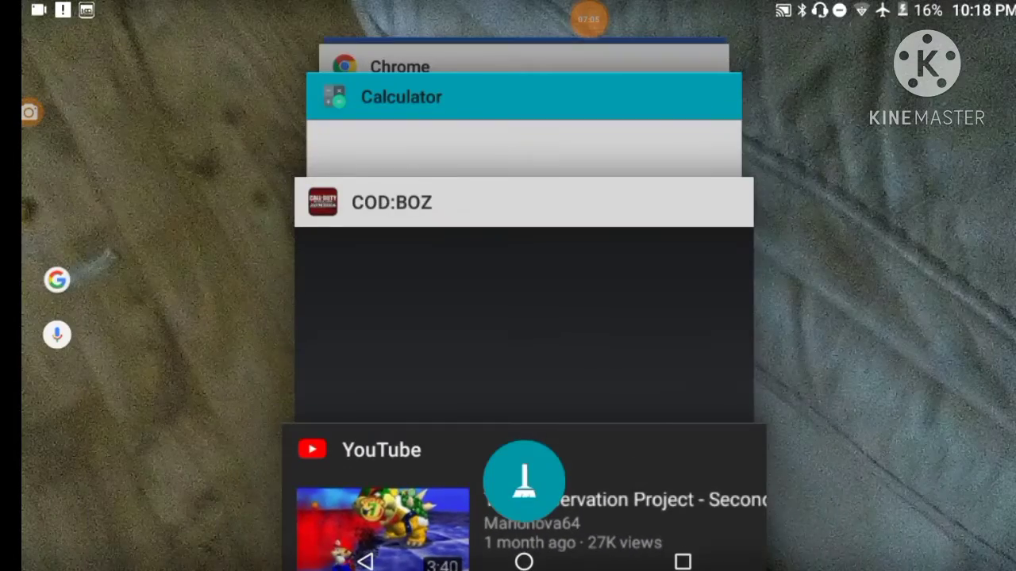
click(709, 517)
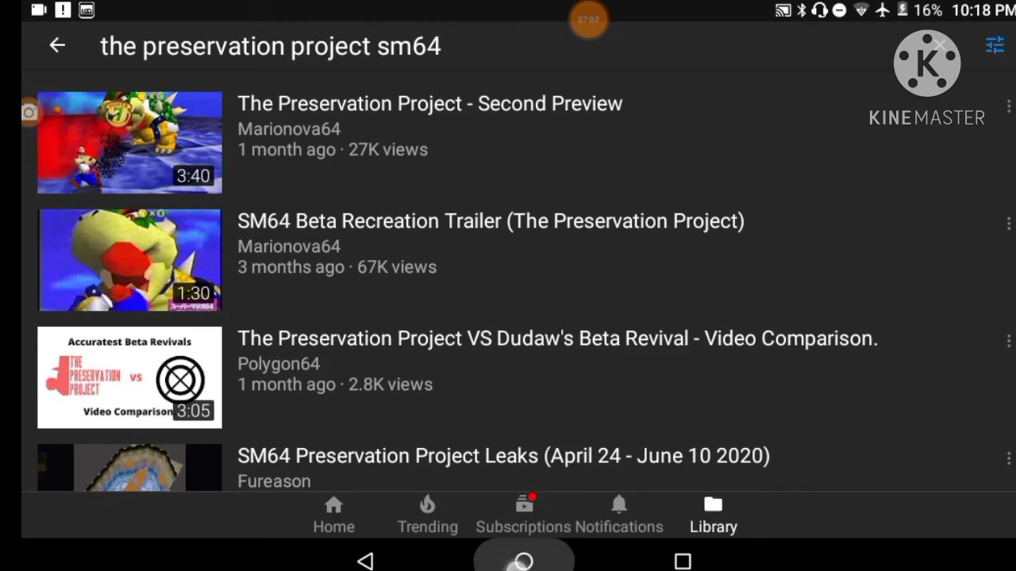
click(524, 561)
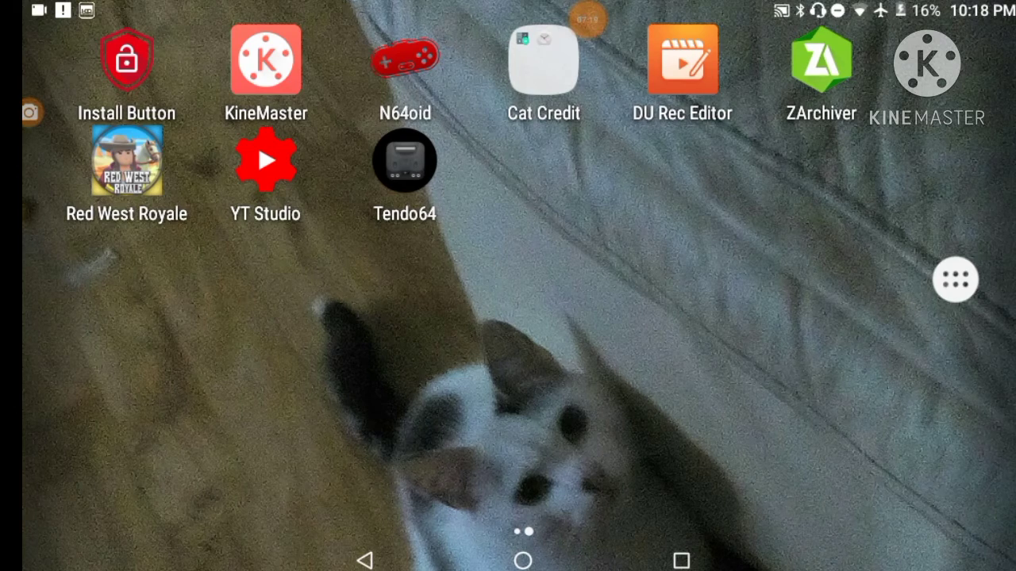
Launch the KineMaster video editor
click(266, 61)
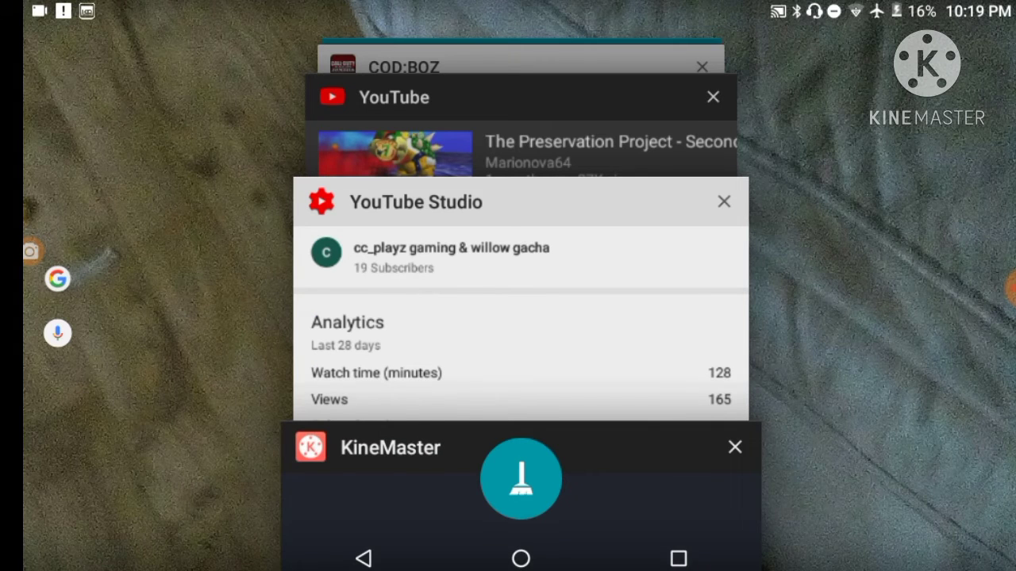
Dismiss KineMaster, browse YouTube Studio's published comments, and return to the Dashboard
drag(556, 445, 761, 444)
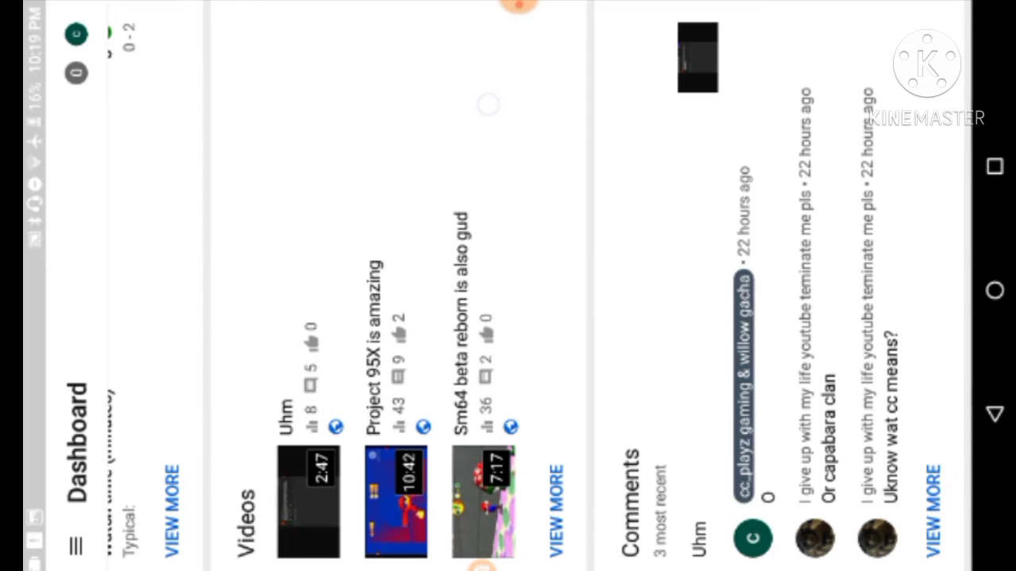
click(933, 508)
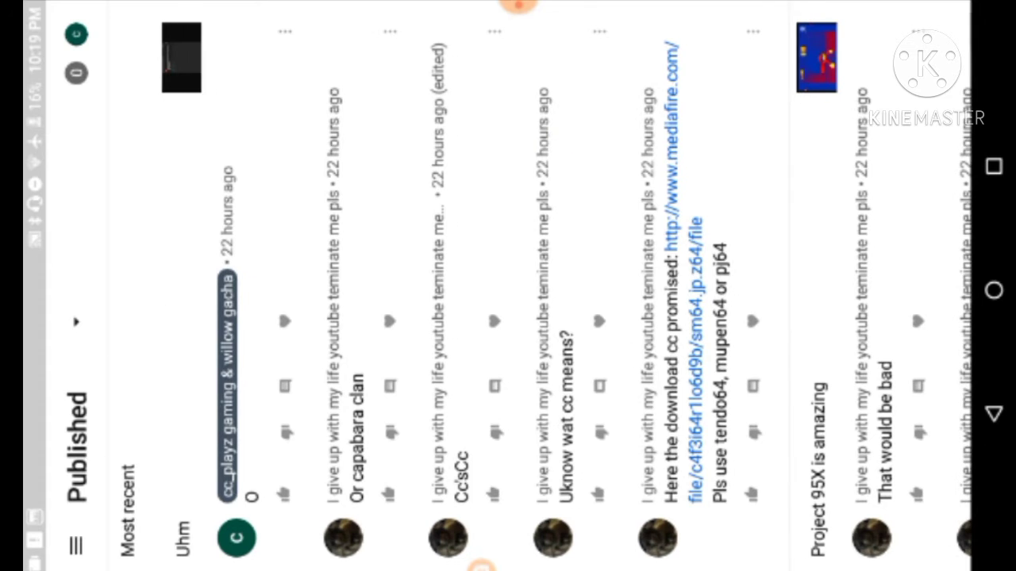
scroll(508, 286, down, 2)
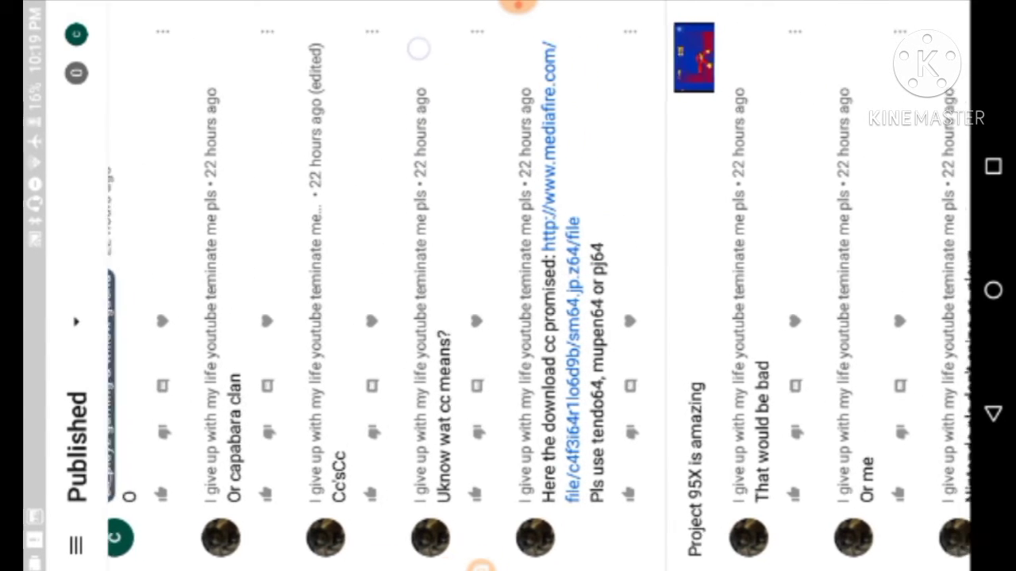
scroll(508, 286, down, 2)
scroll(508, 285, down, 2)
scroll(508, 285, down, 2)
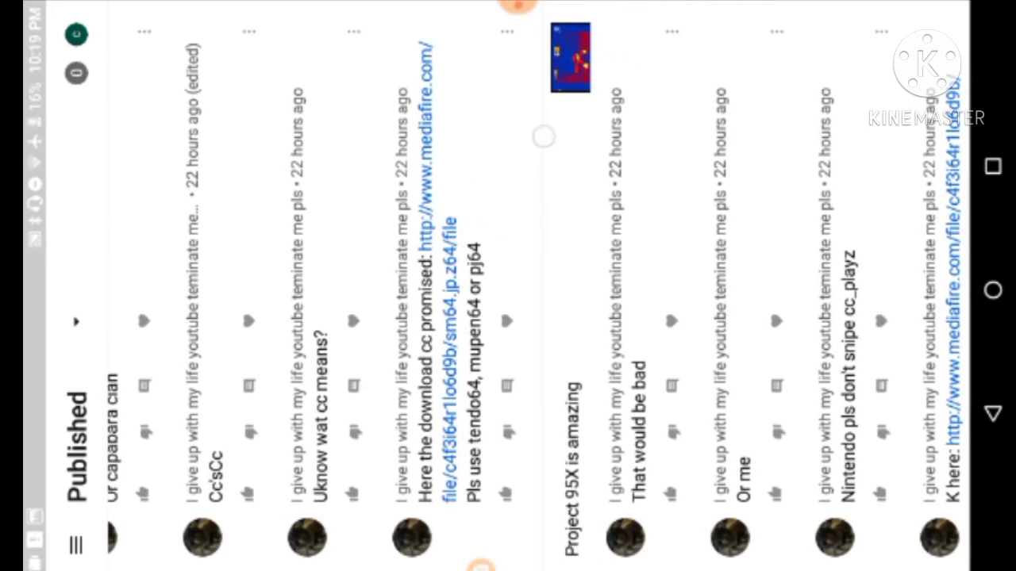
scroll(508, 286, down, 2)
scroll(508, 285, down, 2)
scroll(508, 286, down, 2)
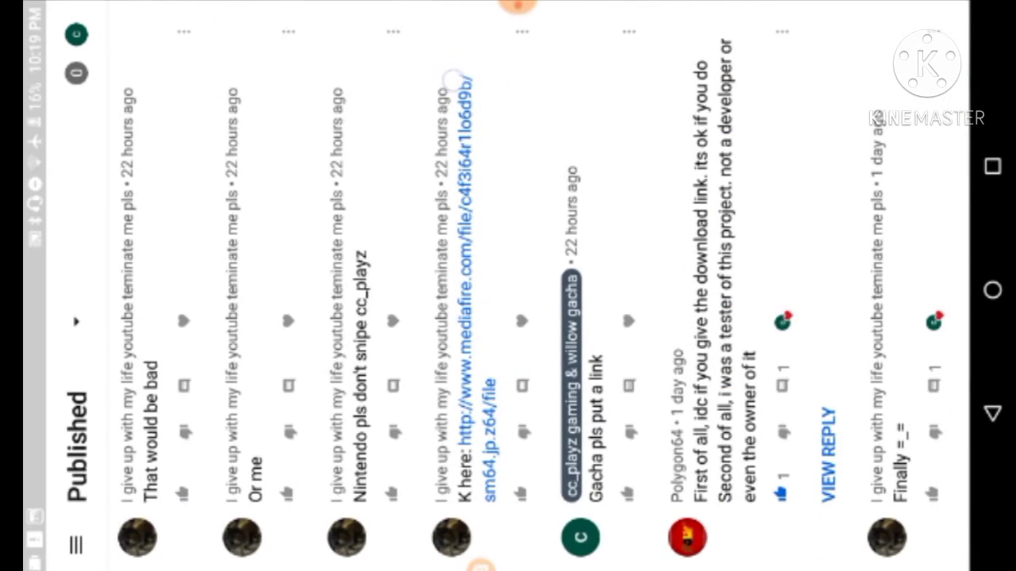
scroll(508, 286, down, 2)
scroll(508, 286, down, 2)
scroll(508, 286, down, 2)
scroll(508, 285, down, 2)
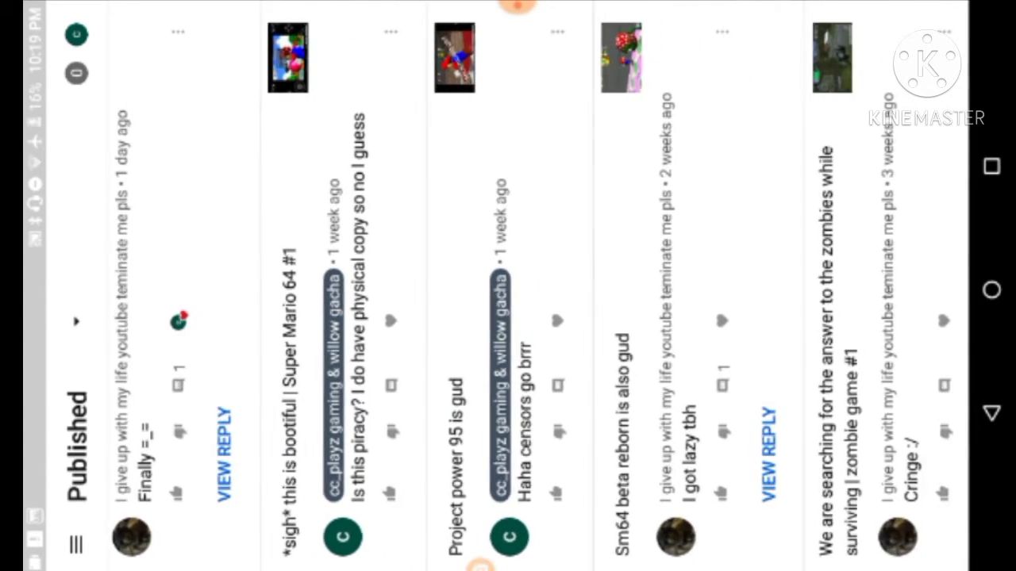
scroll(508, 285, down, 2)
scroll(507, 286, down, 2)
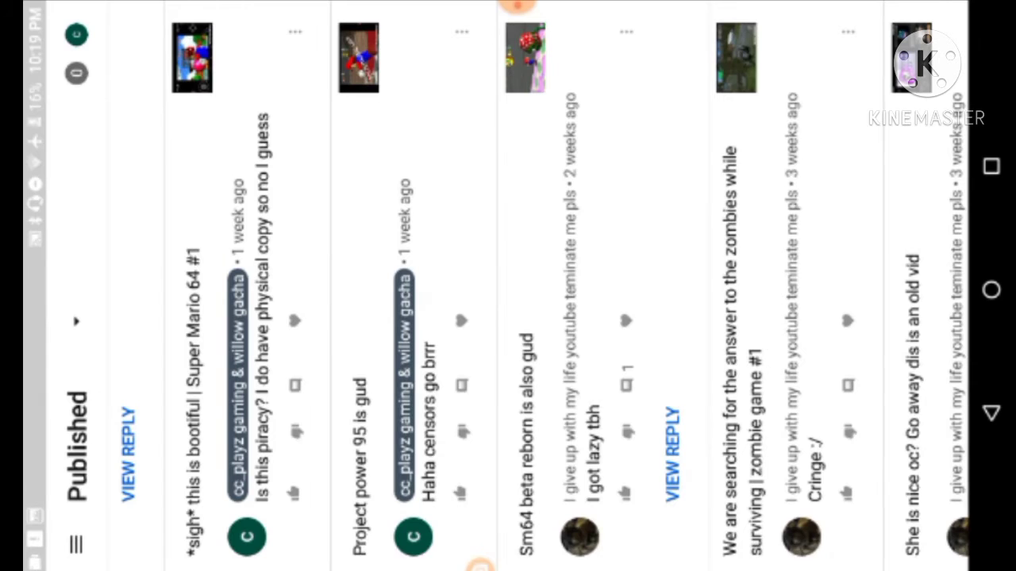
scroll(508, 286, up, 10)
scroll(507, 286, up, 10)
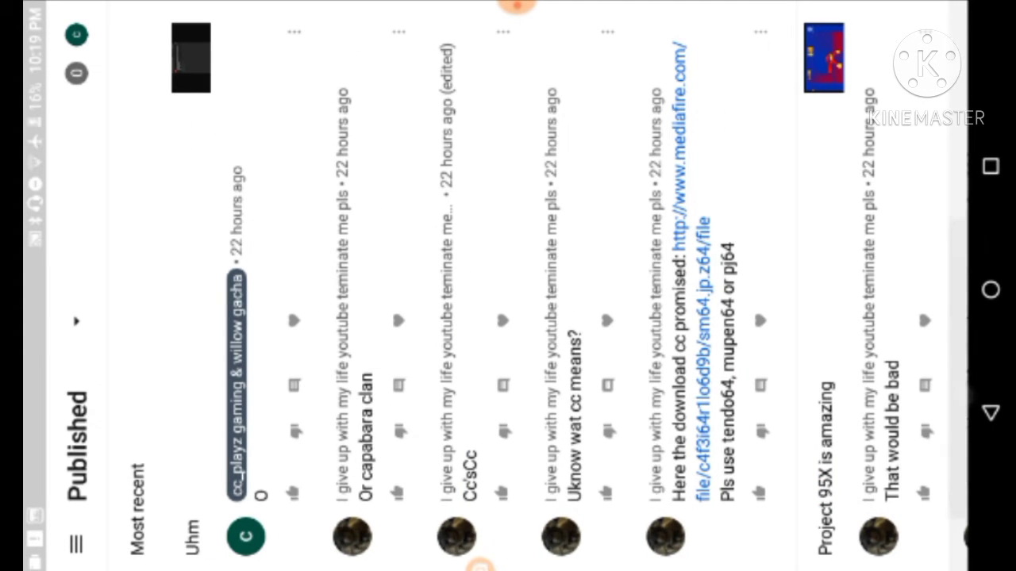
key(Escape)
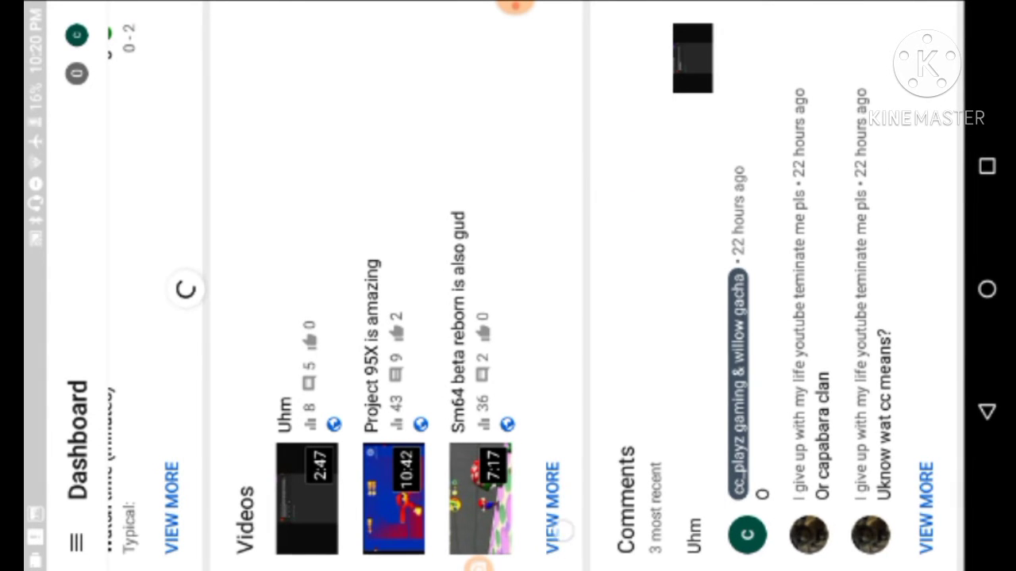
Open the Uploads list and select Baldimore's Highschool (ft Baldy:in school)
click(551, 508)
scroll(508, 285, down, 5)
click(619, 397)
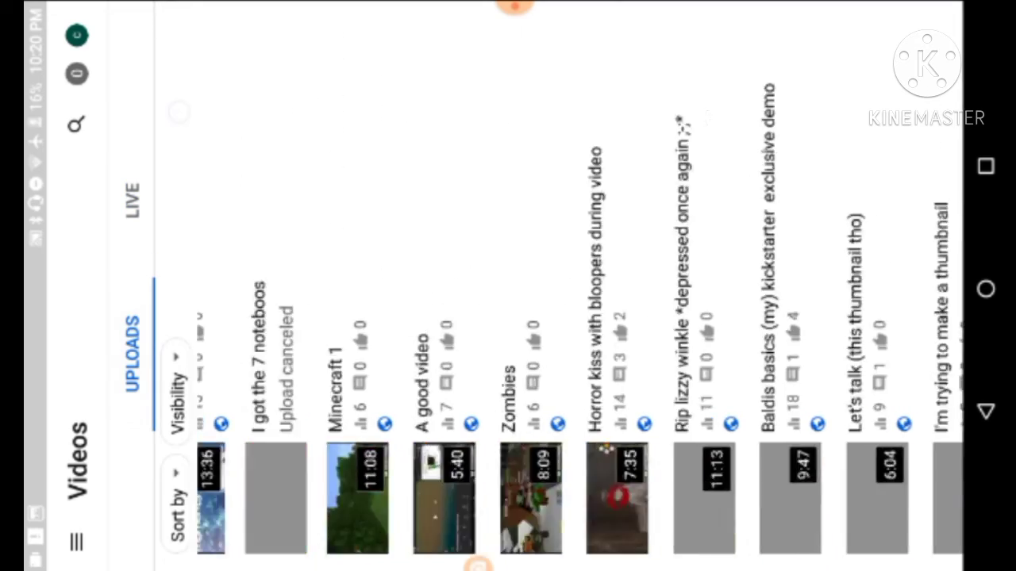
scroll(555, 357, down, 10)
scroll(555, 357, down, 5)
scroll(556, 357, down, 5)
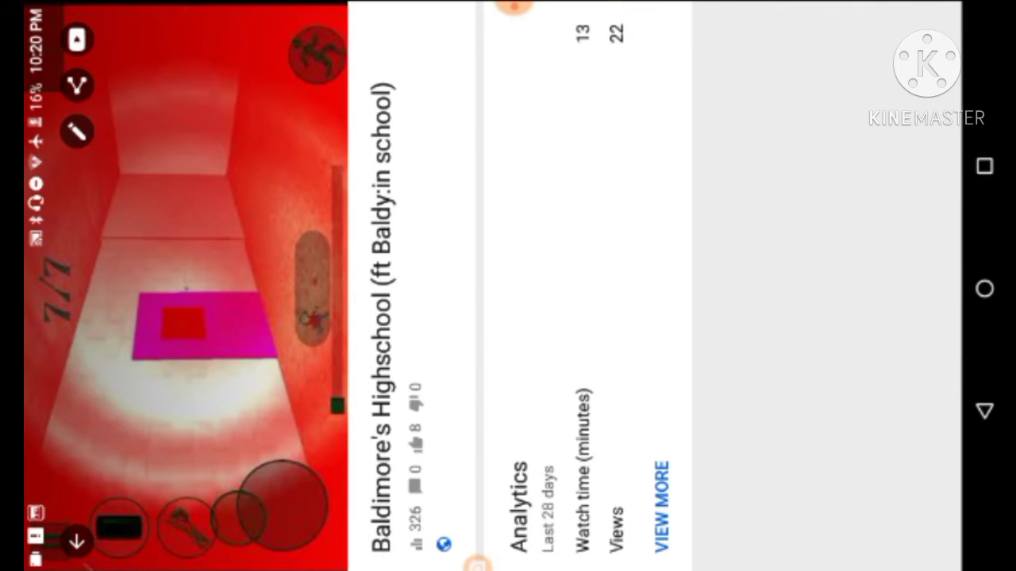
View the full analytics for Baldimore's Highschool, then reopen them after going back
click(100, 288)
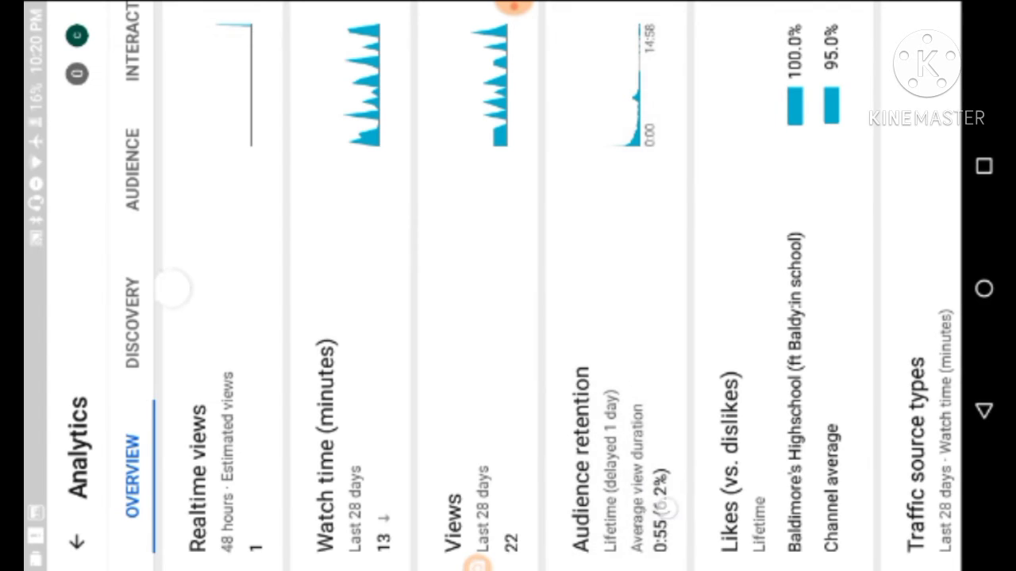
scroll(508, 286, down, 1)
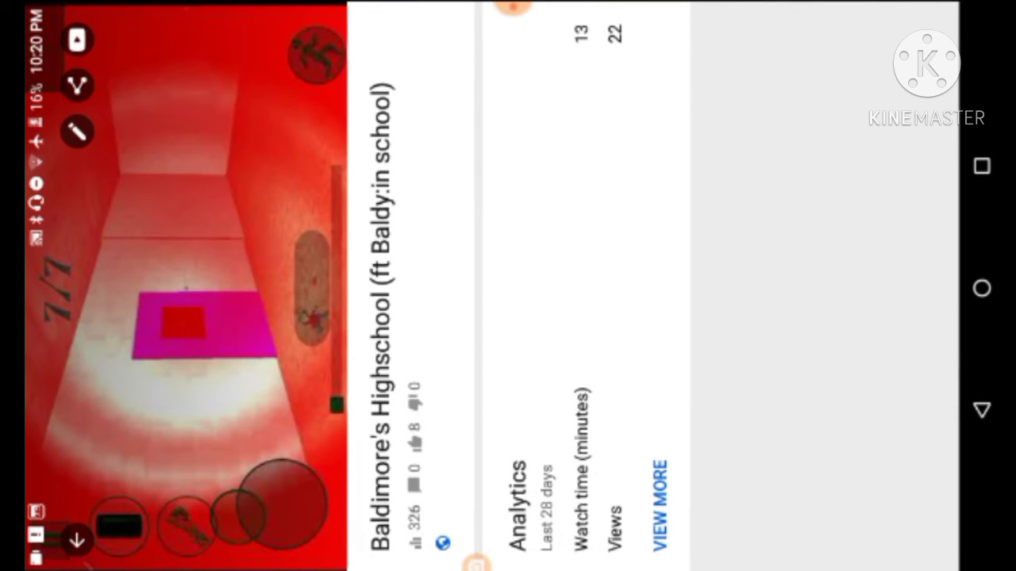
click(657, 505)
scroll(508, 286, down, 4)
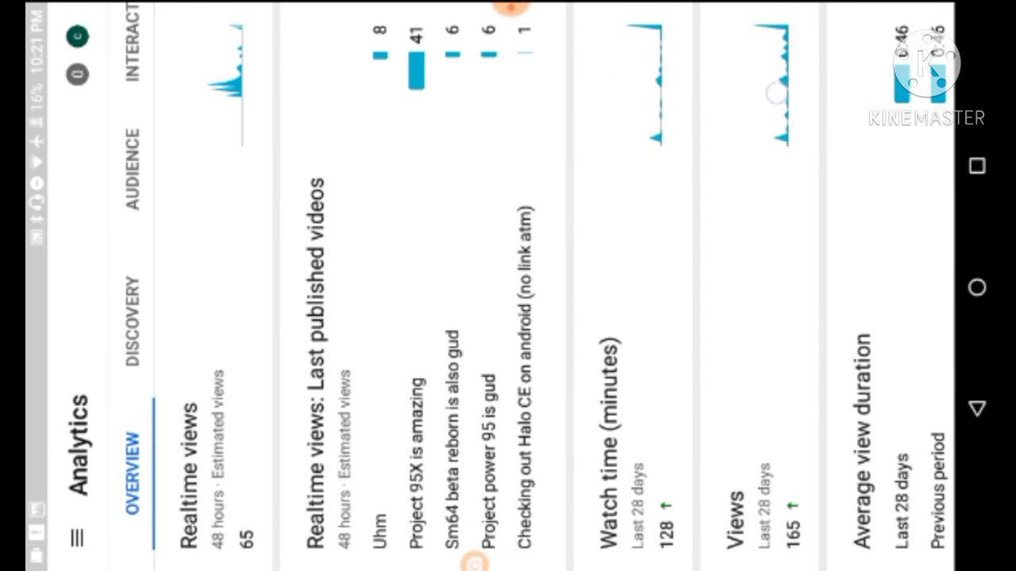
scroll(556, 285, down, 5)
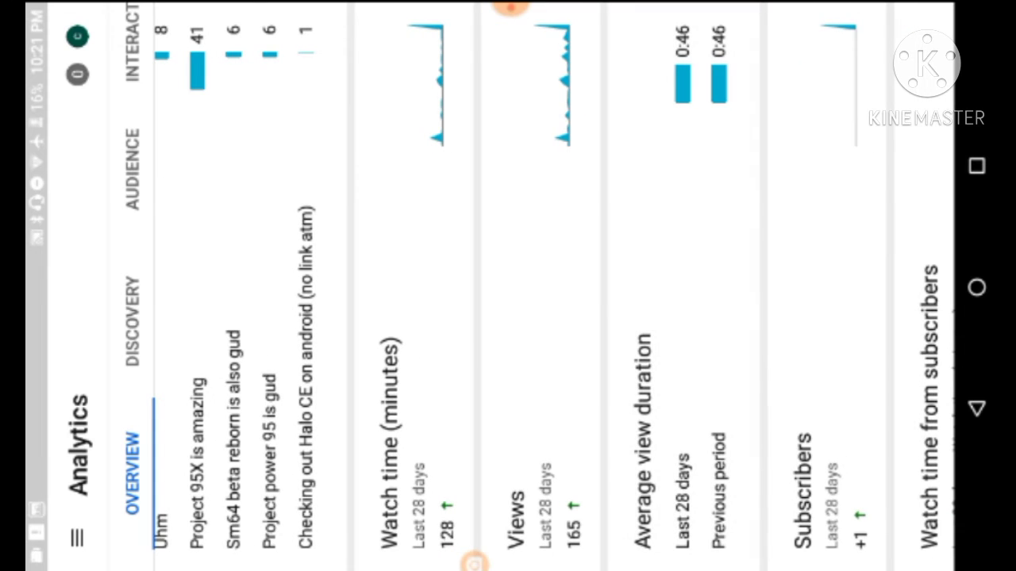
scroll(556, 285, down, 5)
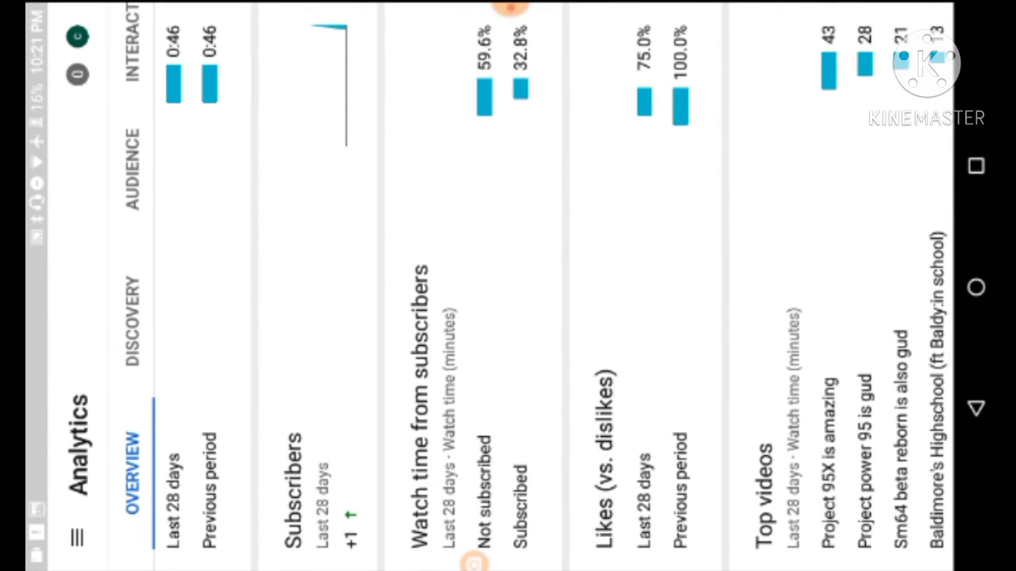
scroll(555, 286, down, 3)
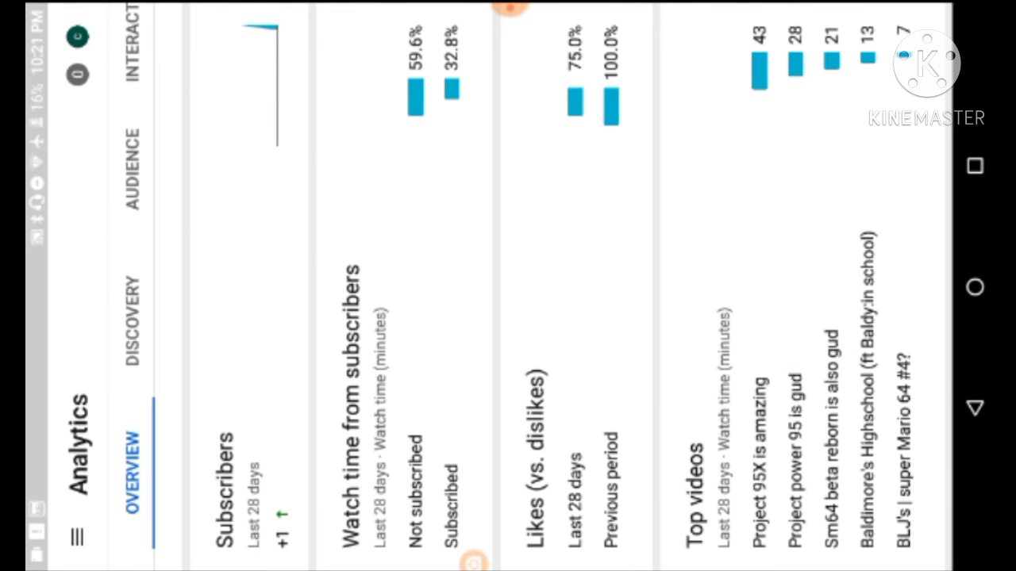
Check the Interactive Content report, then the Playlists report (11 playlist views, 50 video views)
click(132, 444)
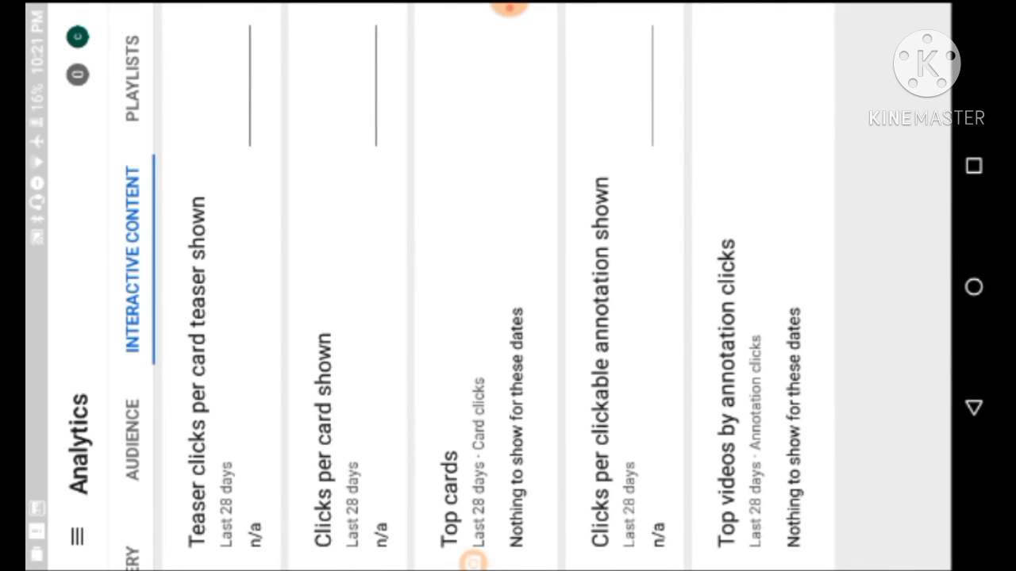
click(132, 79)
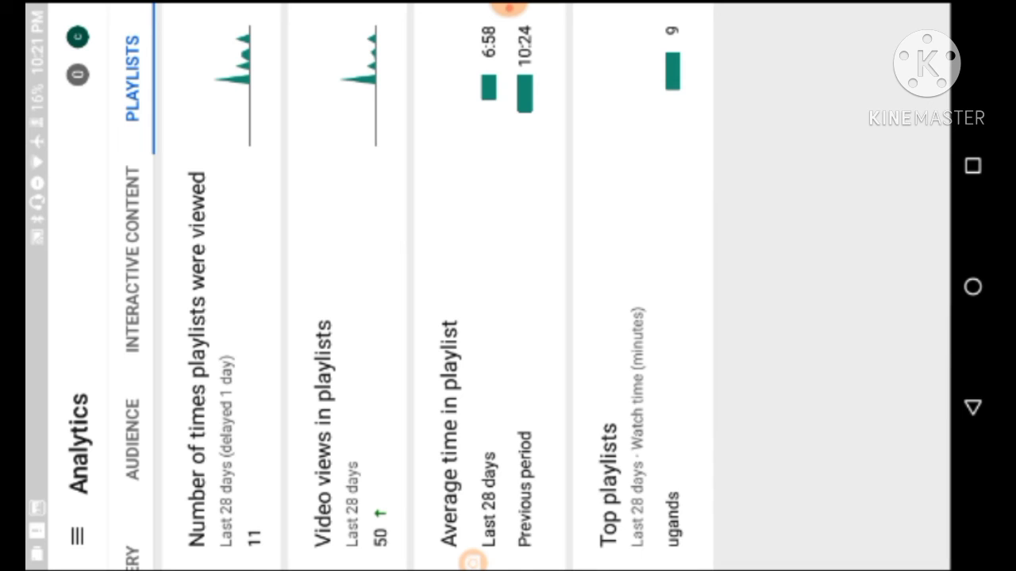
Go back to the Dashboard and open the details for Sm64 beta reborn is also gud
click(973, 407)
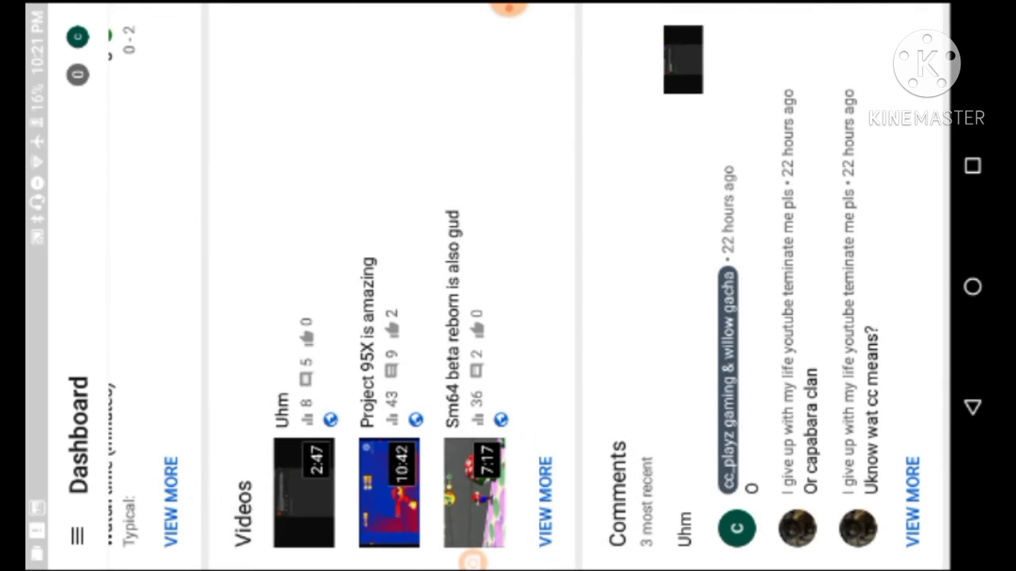
click(544, 500)
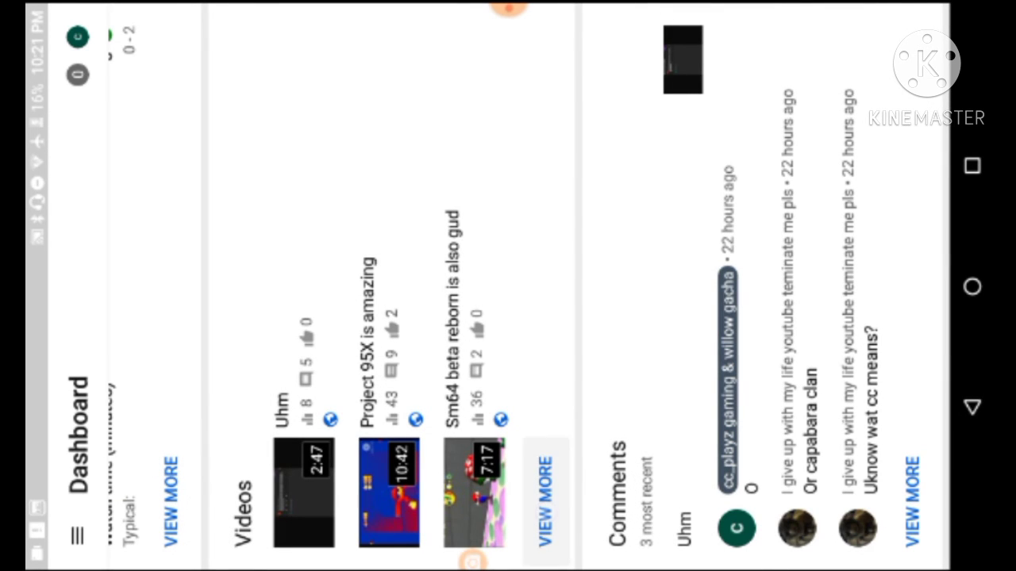
click(425, 381)
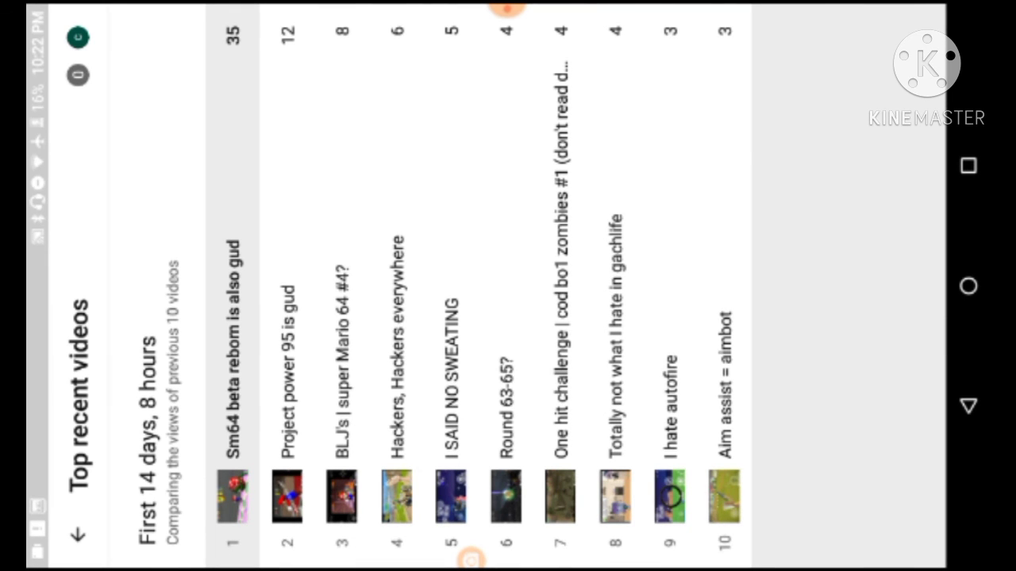
View the Top recent videos ranking, led by Sm64 beta reborn is also gud at 35 views
click(506, 9)
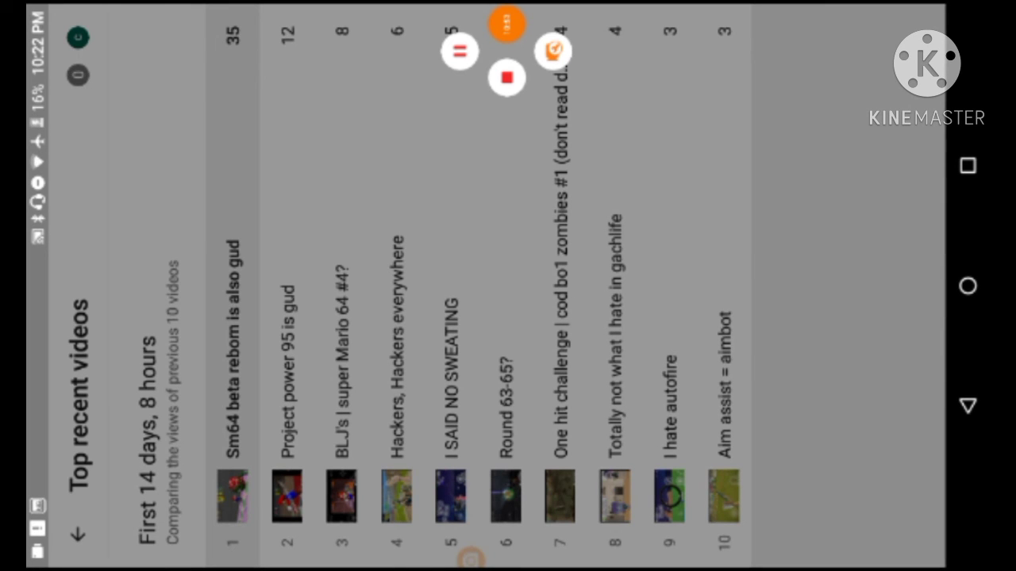
click(506, 24)
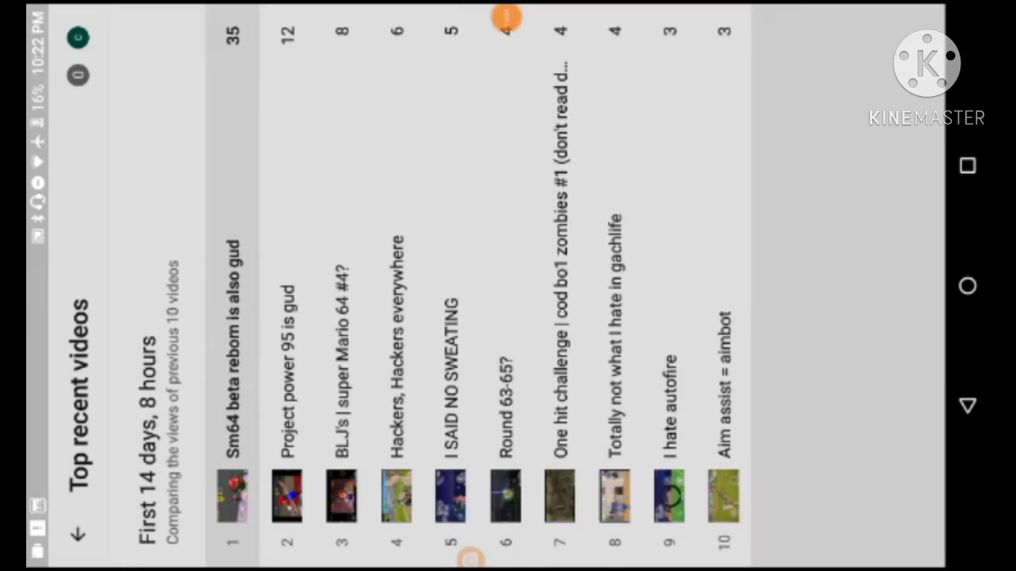
click(506, 24)
click(506, 24)
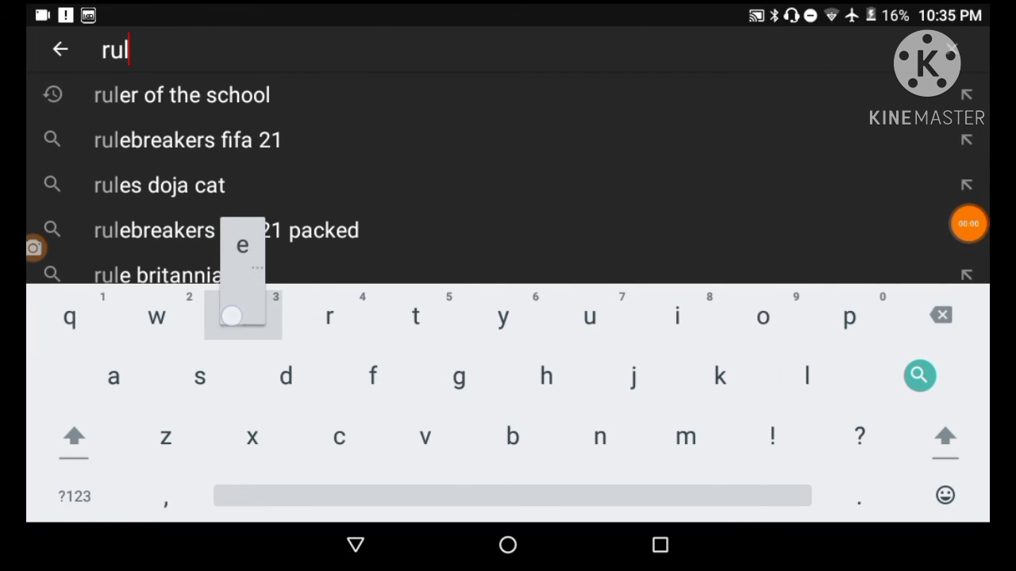
text(e 34 me)
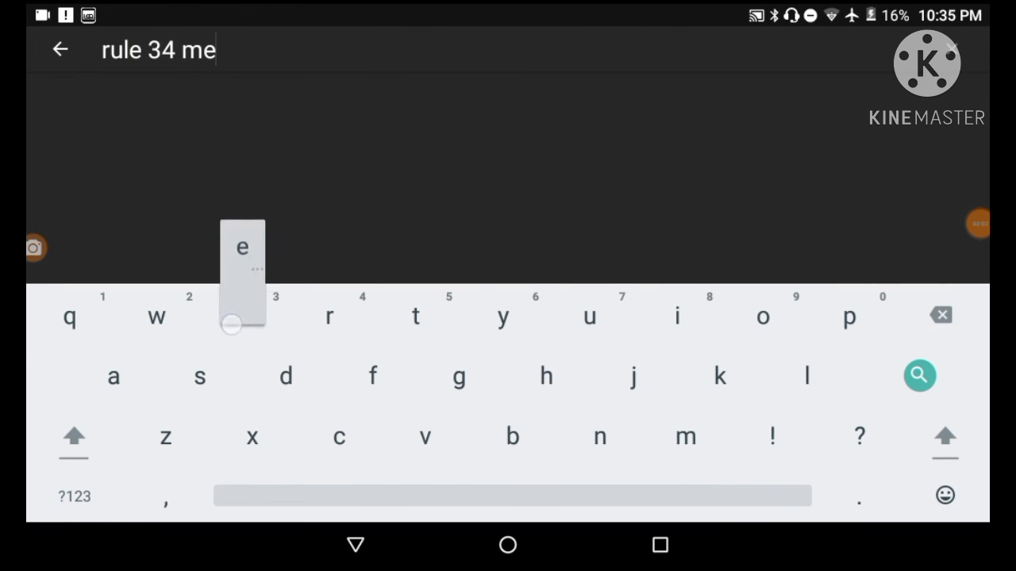
text(ggy sm)
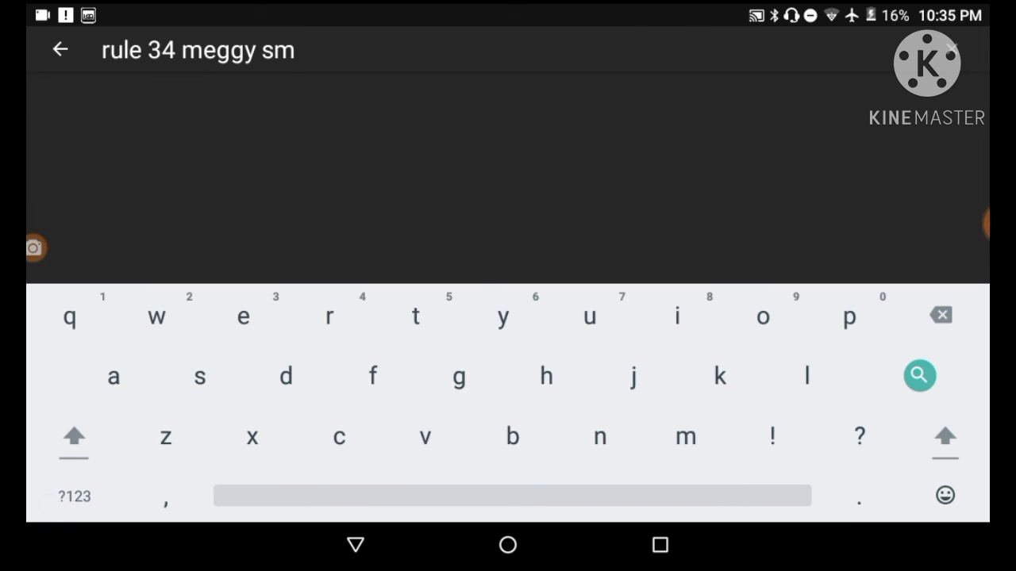
text(g)
Switch the keyboard to numbers to enter the 4 in the Meggy SMG4 query
click(75, 496)
text(4)
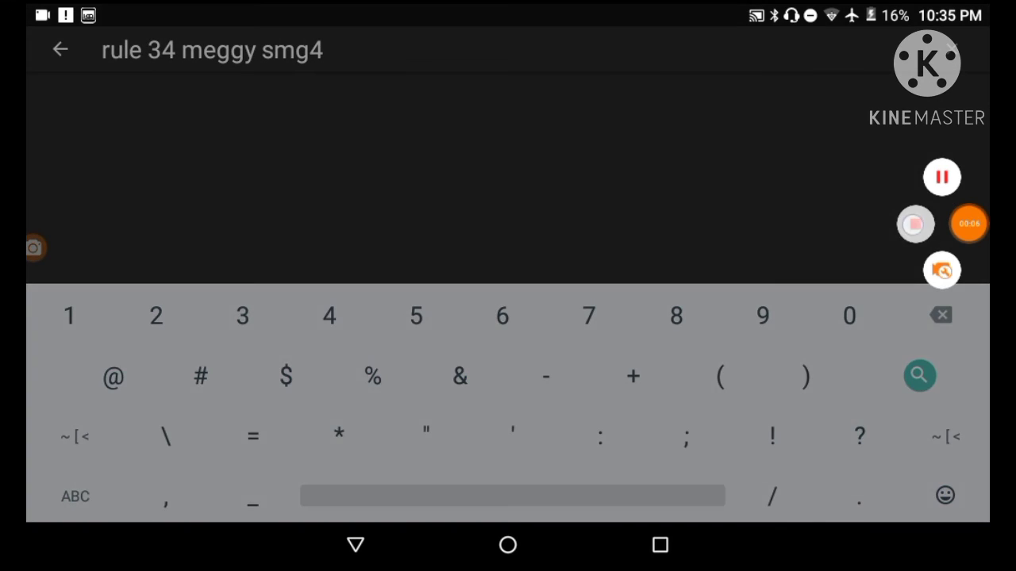